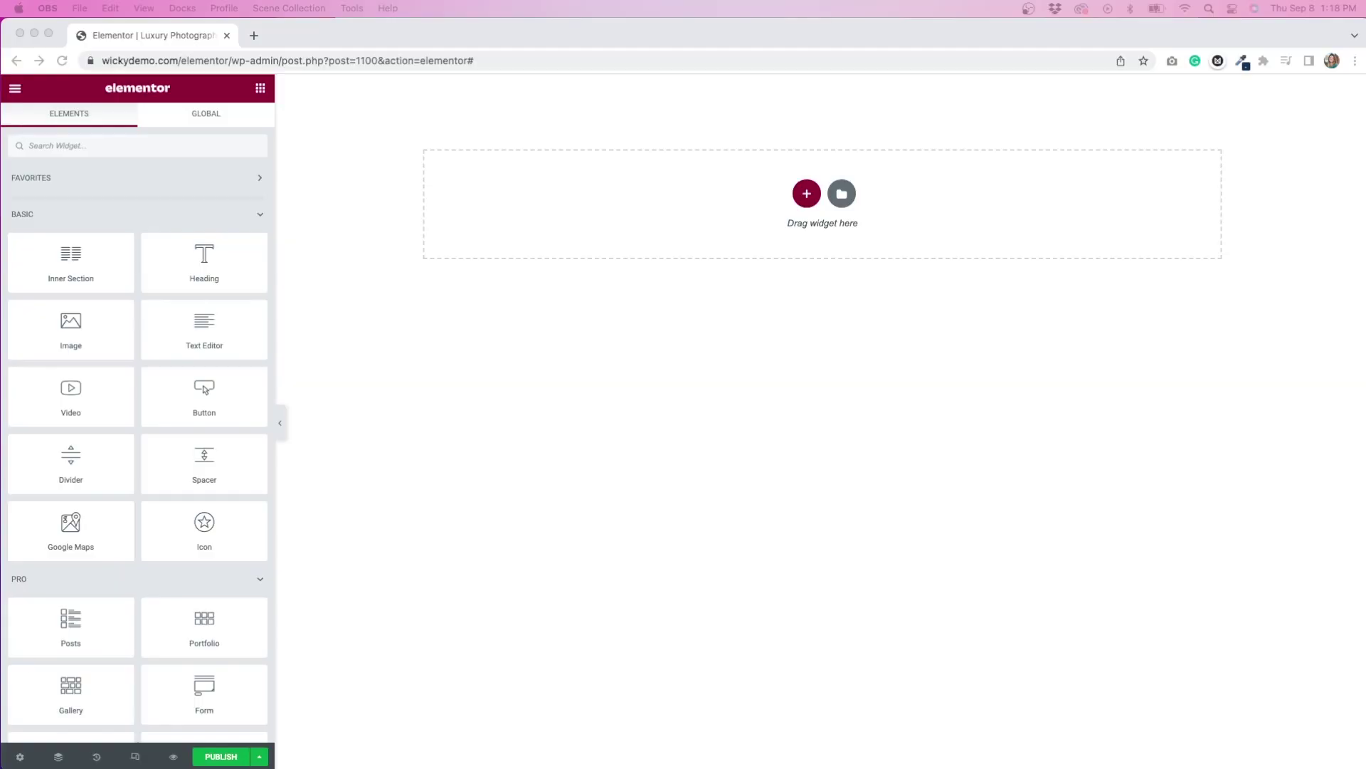
Step: Open the empty page's Page Settings panel
left_click(20, 755)
Step: Set the page body background colour to black
left_click(138, 121)
left_click(251, 227)
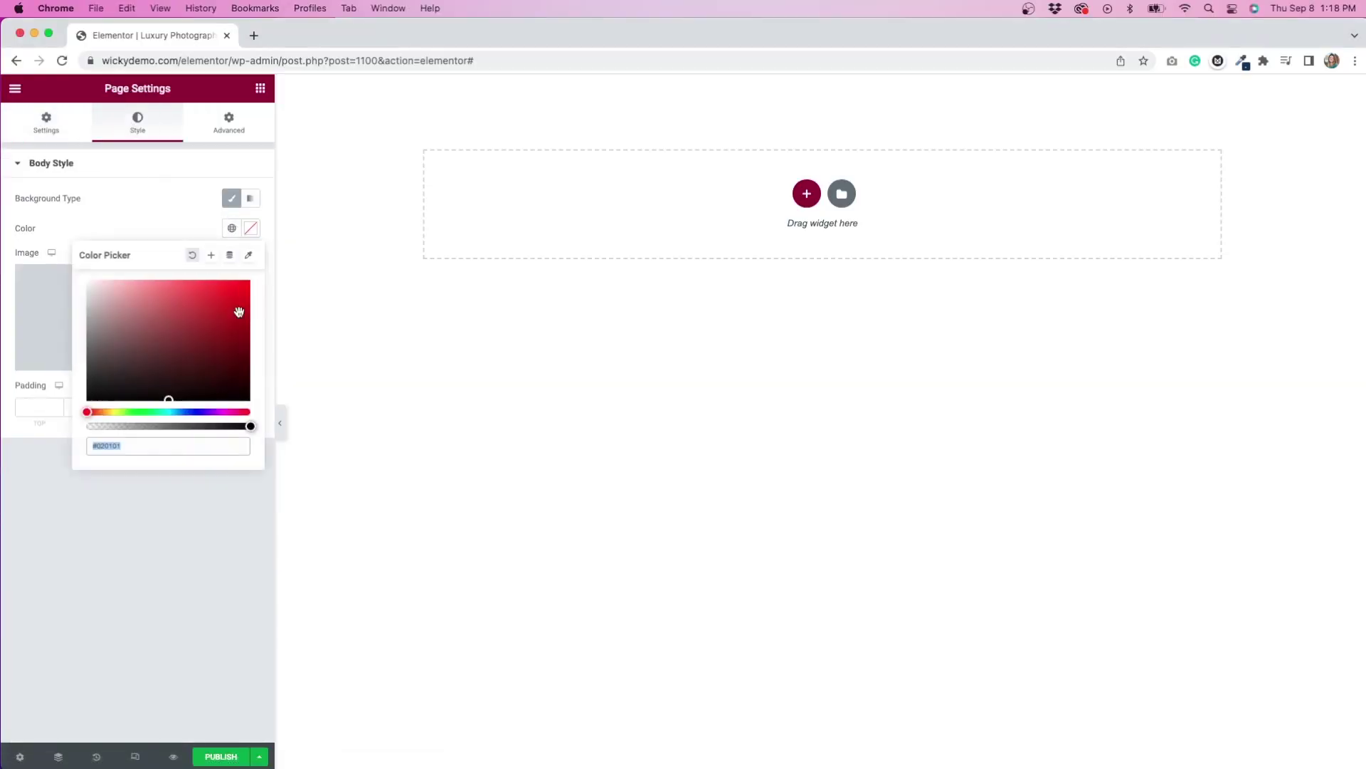
left_click(89, 395)
left_click(601, 276)
Step: Add a two-column section with Full Width content and a Wider column gap
left_click(807, 194)
left_click(707, 226)
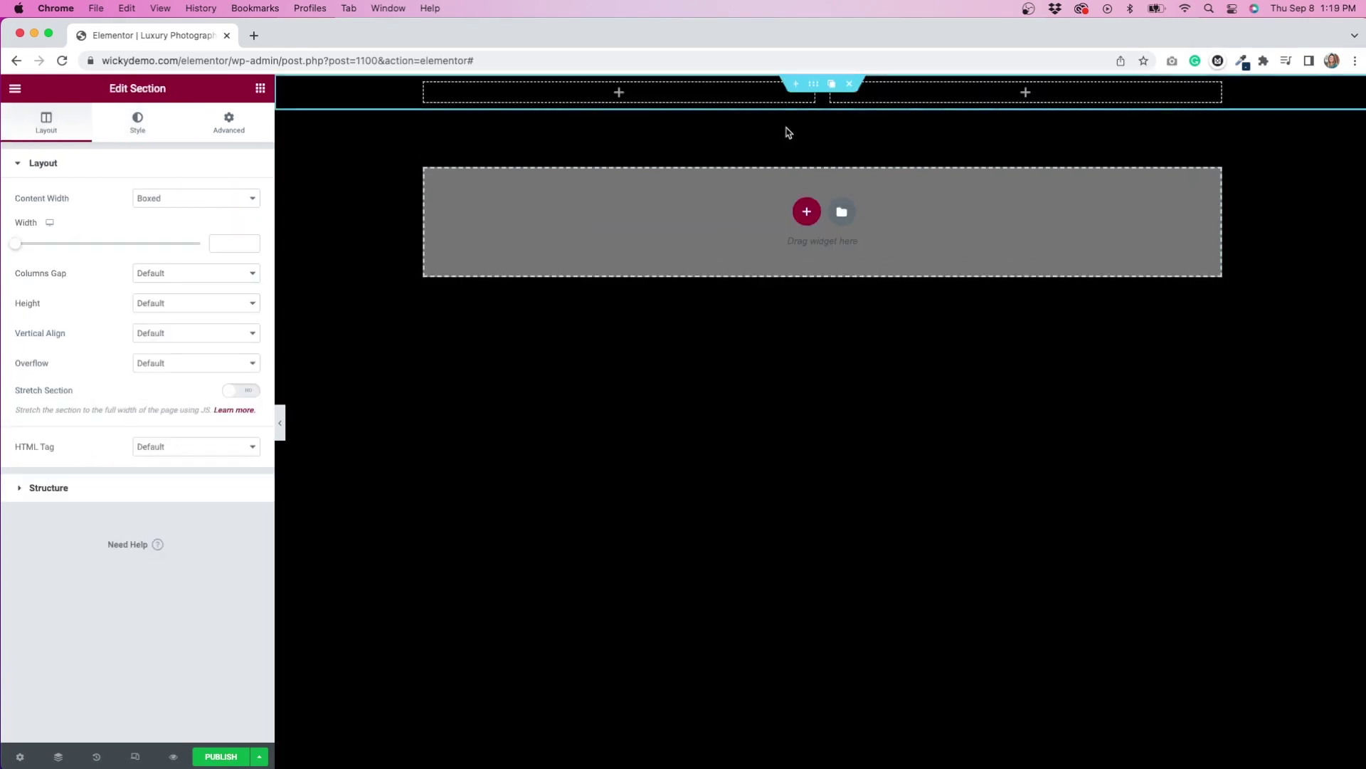
left_click(207, 198)
left_click(207, 213)
left_click(200, 227)
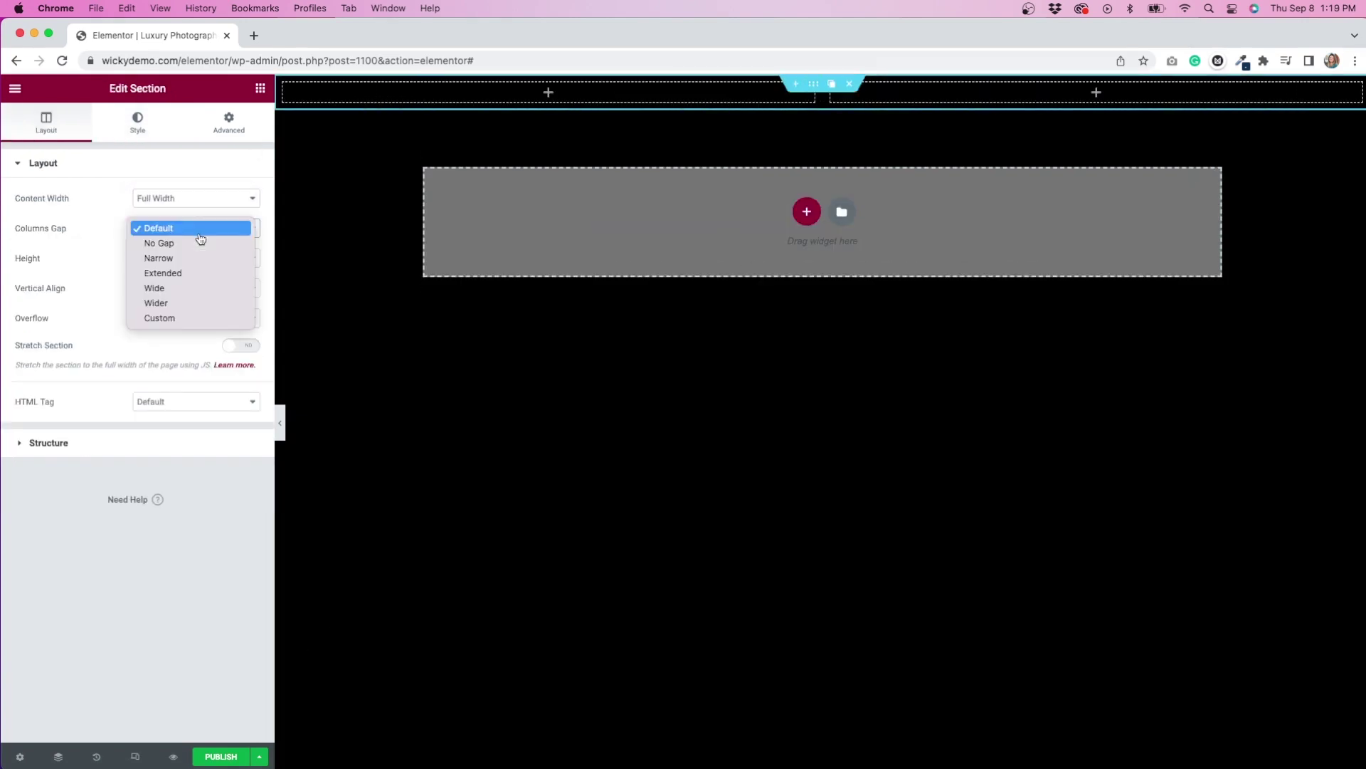
left_click(199, 302)
Step: Place a Heading widget in the left column and select its default text
left_click(351, 92)
left_click_drag(179, 270, 415, 95)
triple_click(171, 217)
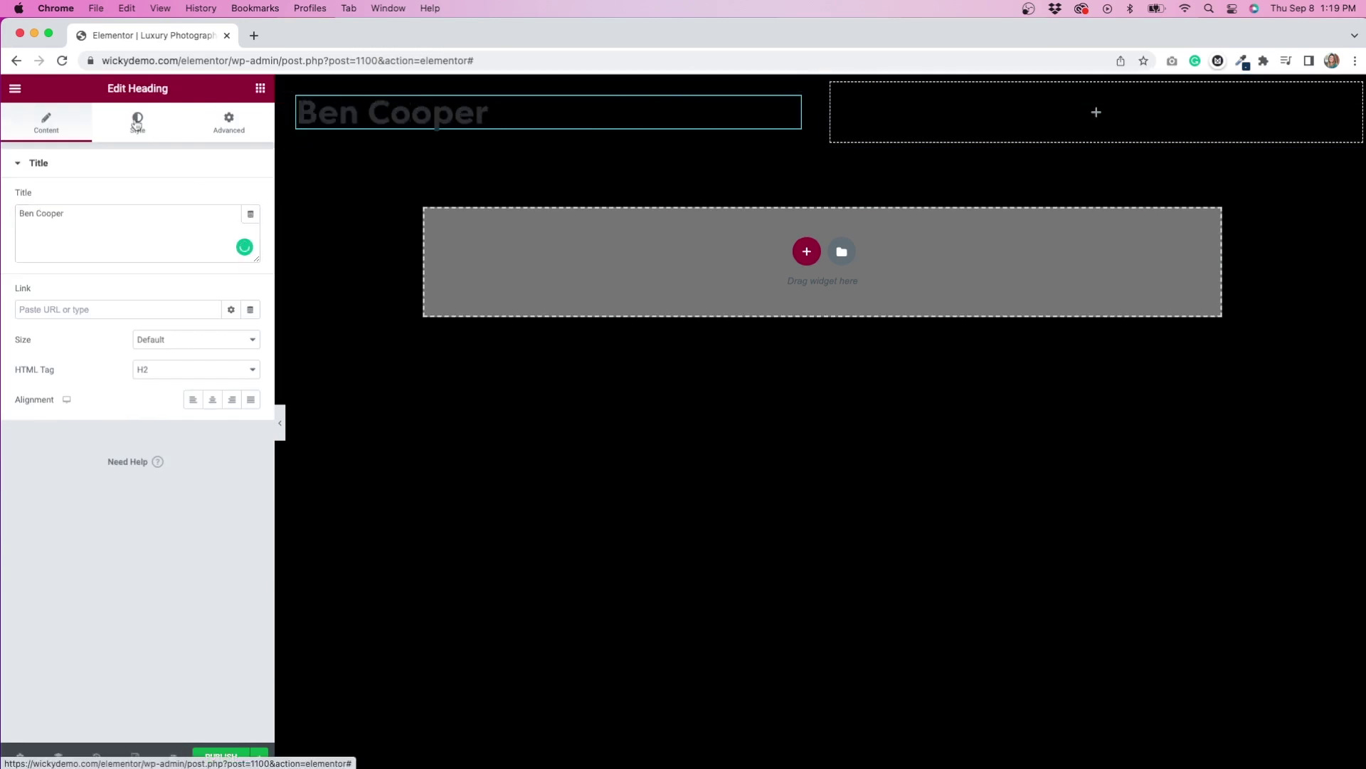
Step: Enter the photographer's name as the heading text and colour it white
left_click(137, 125)
left_click(250, 199)
left_click_drag(93, 249, 98, 207)
left_click(125, 199)
Step: Make the heading typography Uppercase in the Helvetica font family
left_click(251, 228)
left_click(189, 370)
left_click(190, 400)
left_click(172, 415)
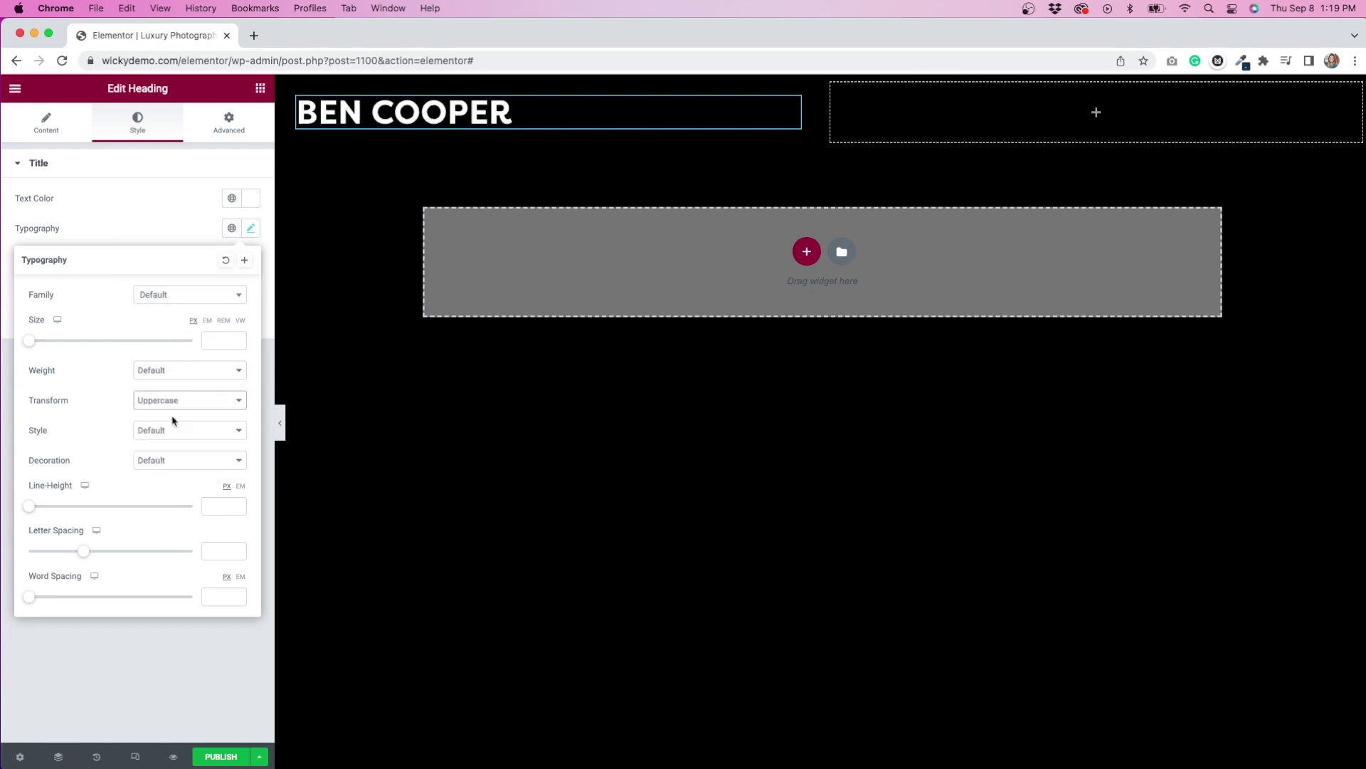
left_click(183, 305)
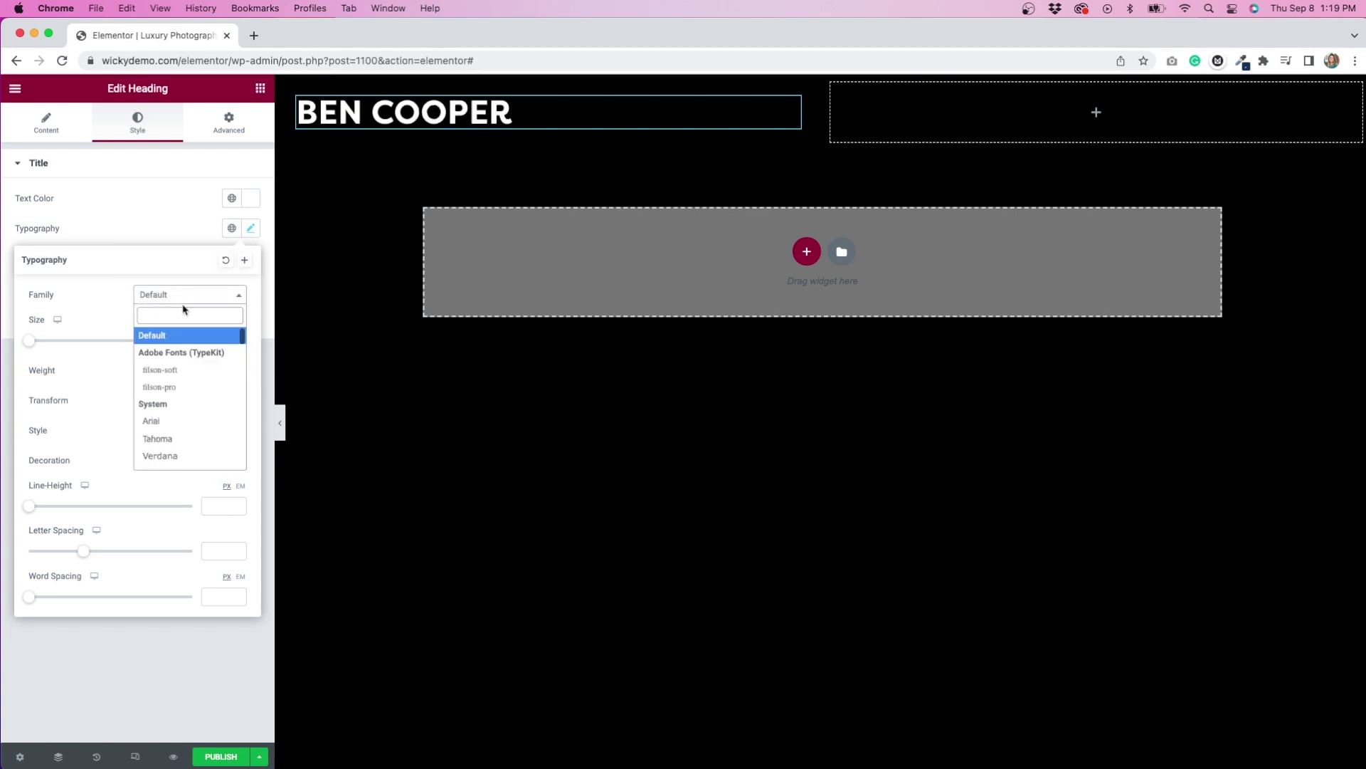
type("hel")
left_click(183, 354)
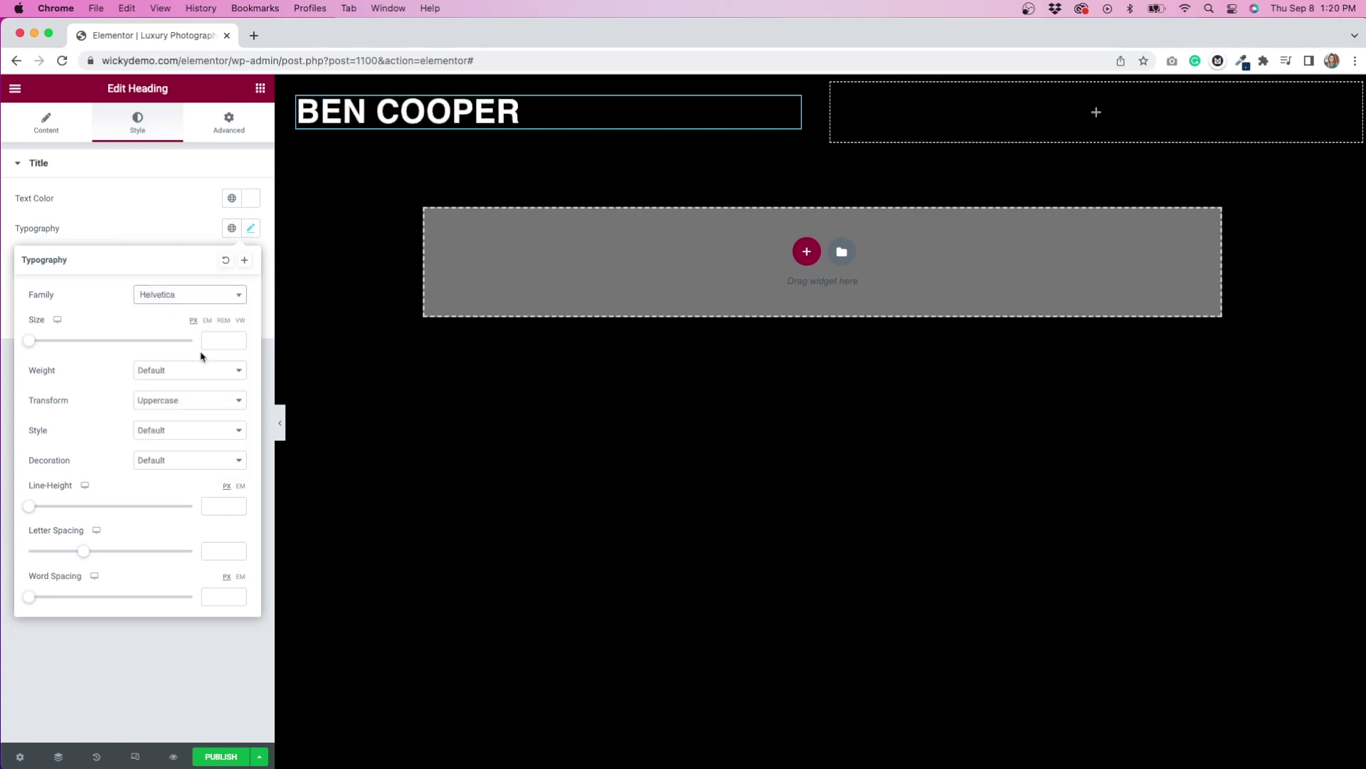
Step: Set the heading font size to 32 and letter spacing to 1
left_click(220, 340)
type("27")
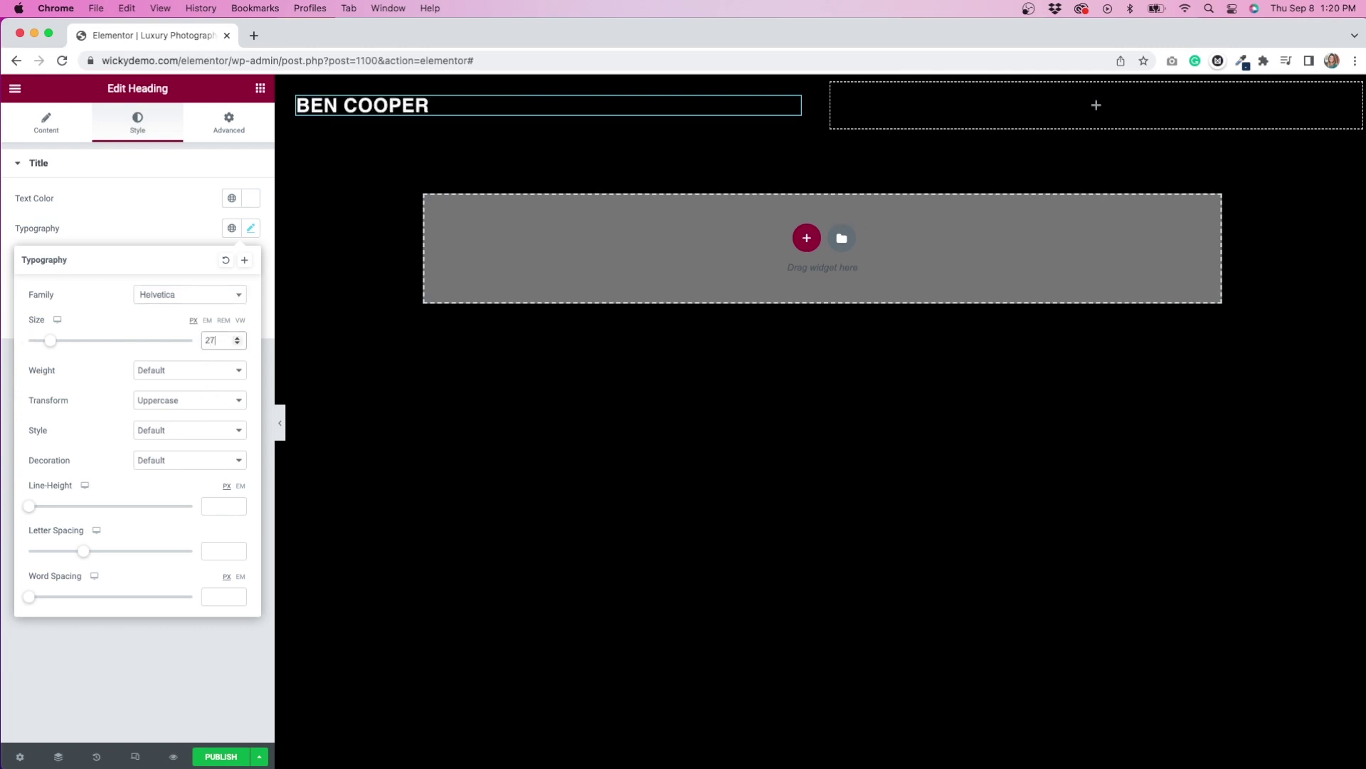
left_click(238, 337)
left_click(237, 337)
left_click(238, 337)
left_click(237, 337)
left_click(238, 336)
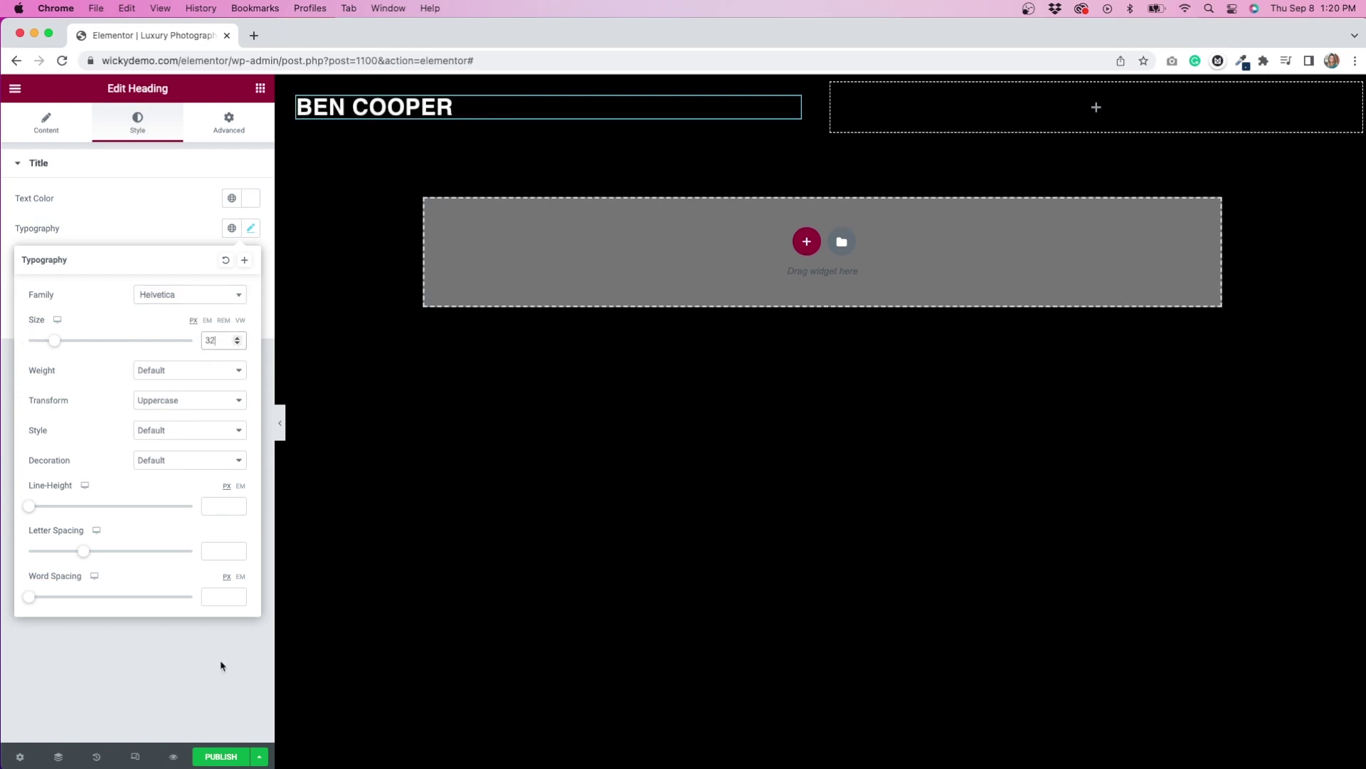
left_click(213, 553)
type("1")
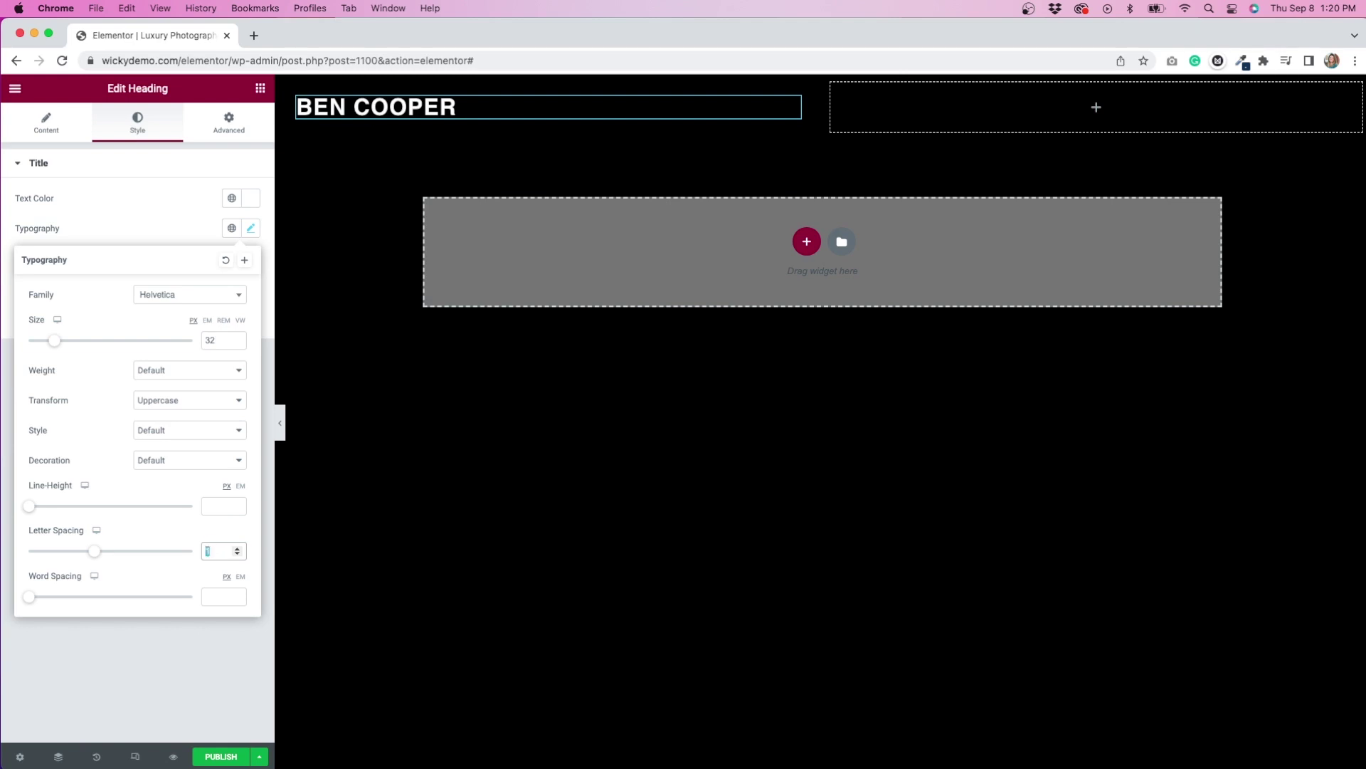
left_click(178, 222)
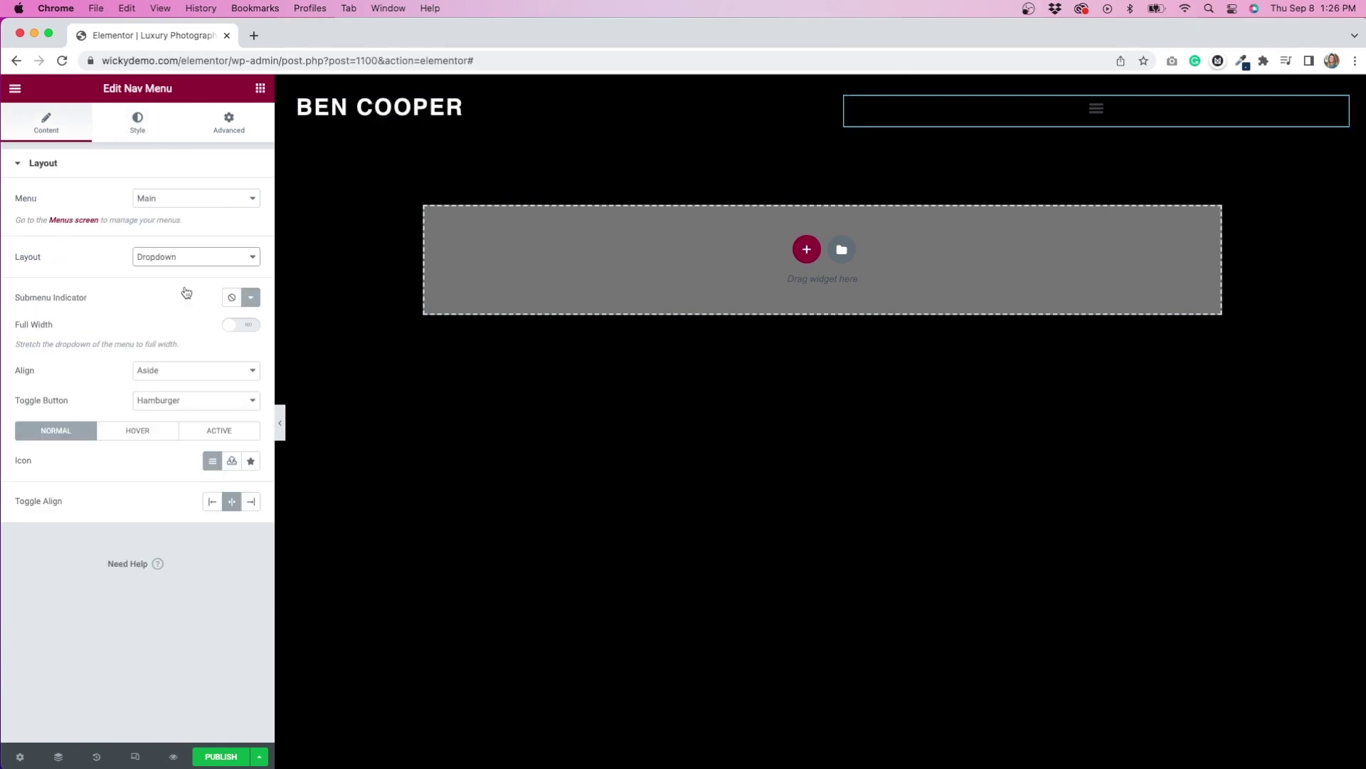
Step: Upload a custom SVG hamburger icon as the menu toggle and align it right
left_click(251, 461)
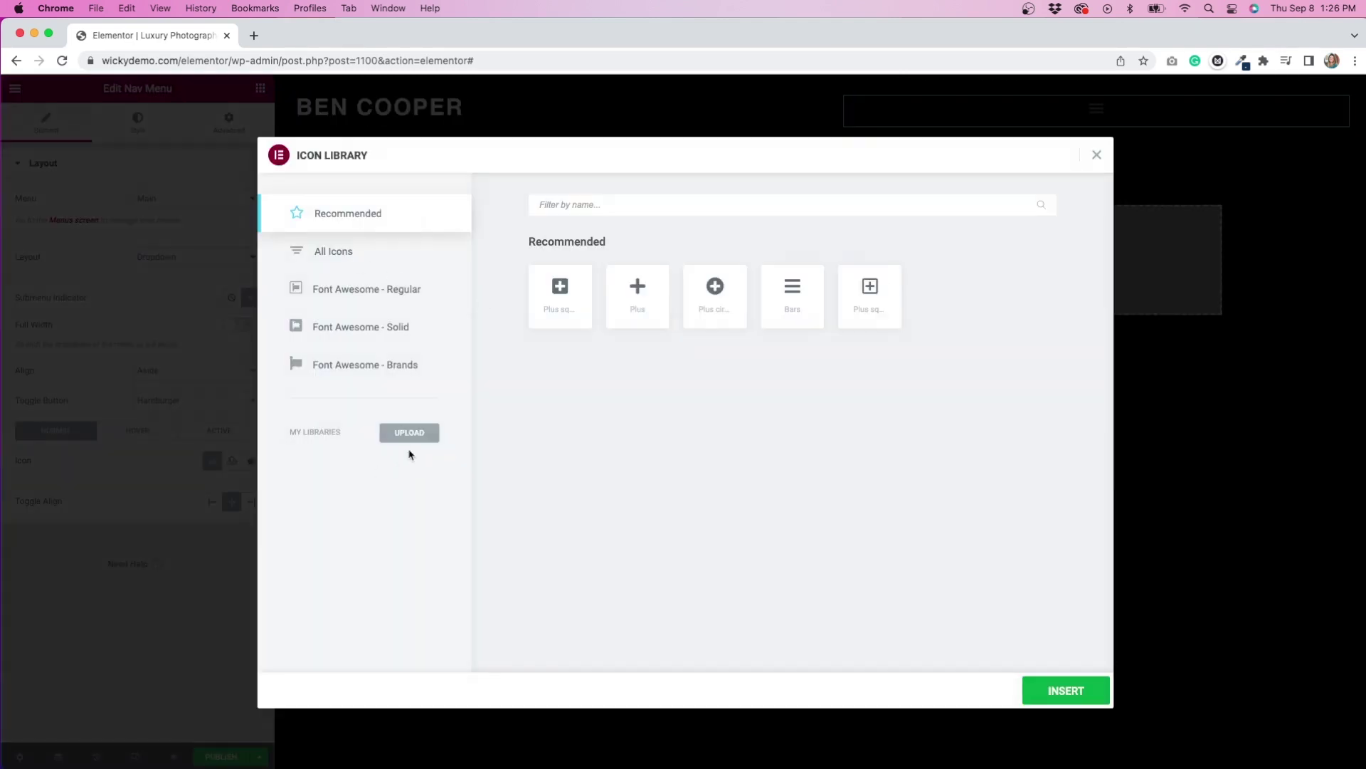
left_click(1167, 382)
left_click(232, 461)
left_click(1308, 741)
left_click(251, 502)
Step: Enlarge the toggle button to size 40 and set the header section's Vertical Align to Middle
left_click(138, 121)
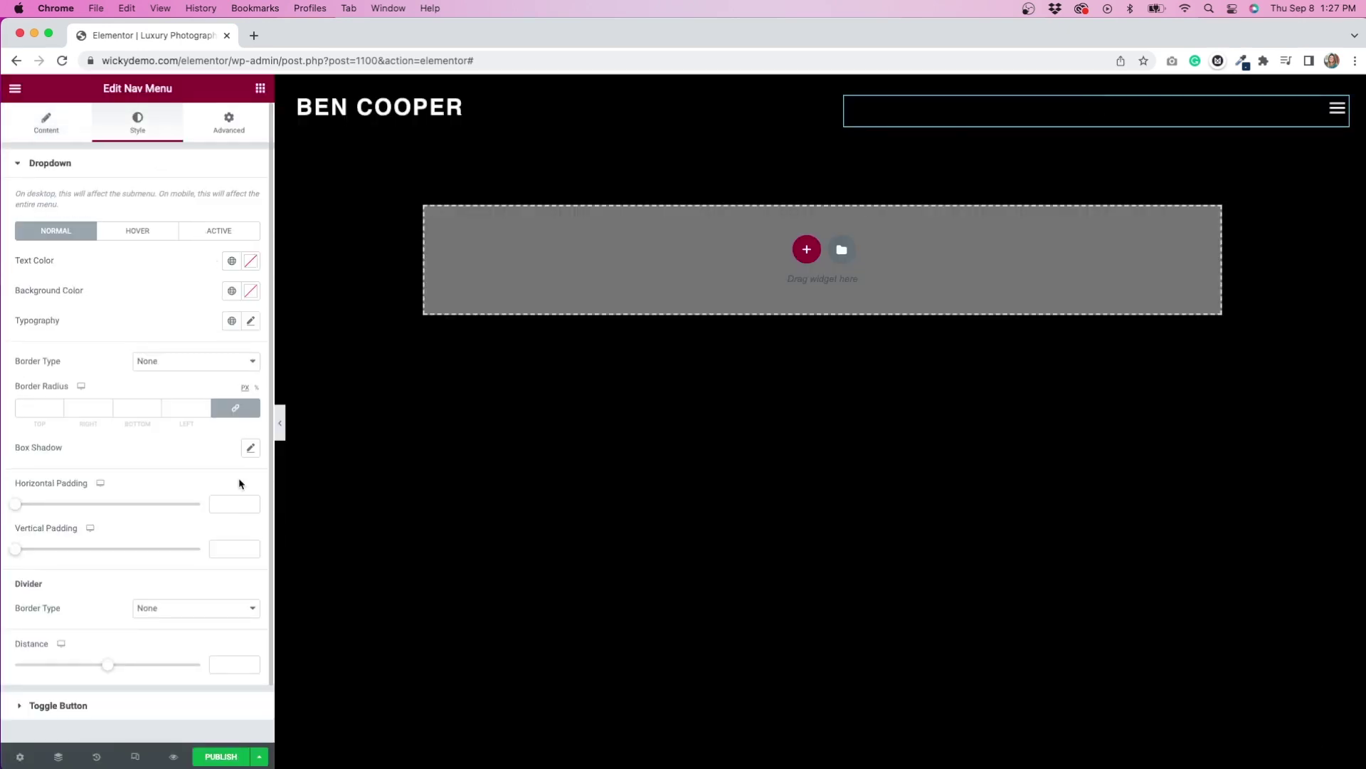
left_click(58, 706)
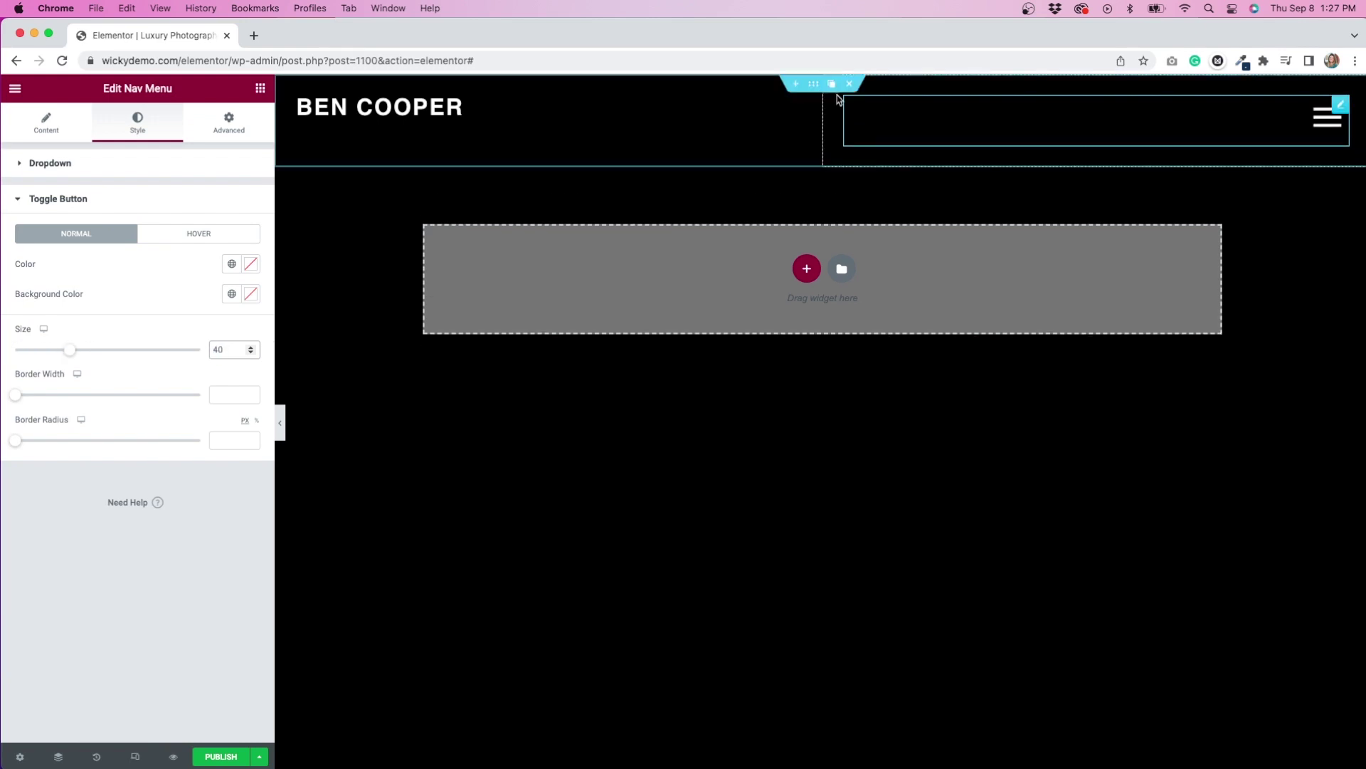
left_click(814, 83)
left_click(151, 287)
left_click(156, 317)
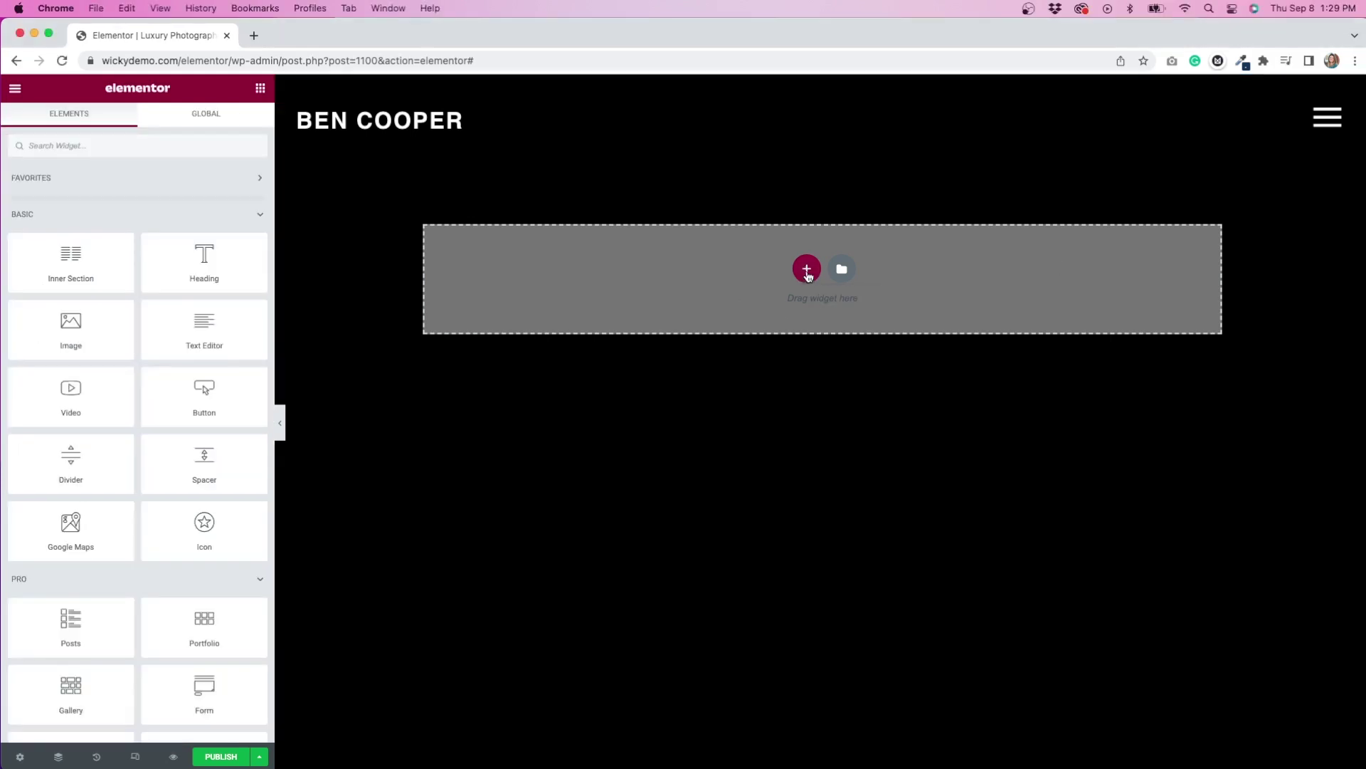
Step: Add a two-column section with a VH-based Spacer in the left column
left_click(806, 268)
left_click(716, 311)
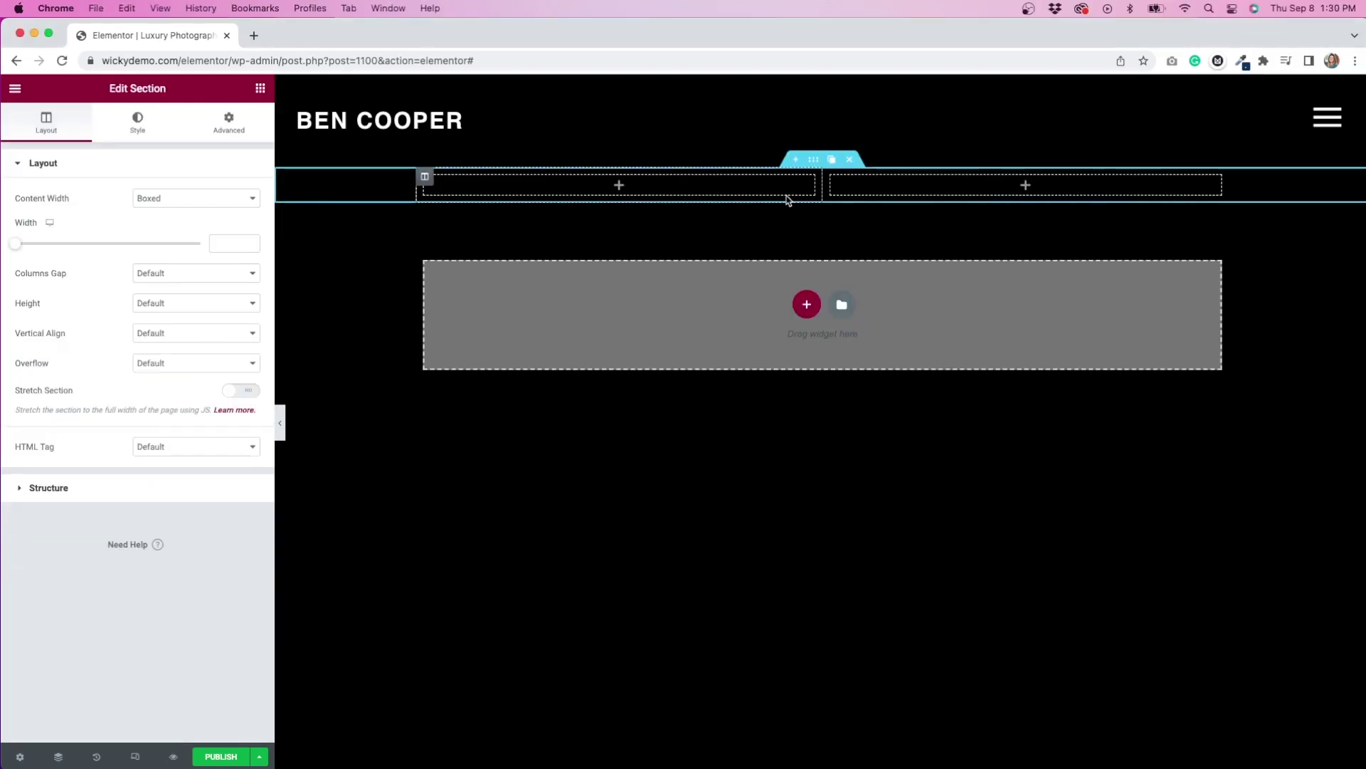
left_click(548, 185)
type("spacer")
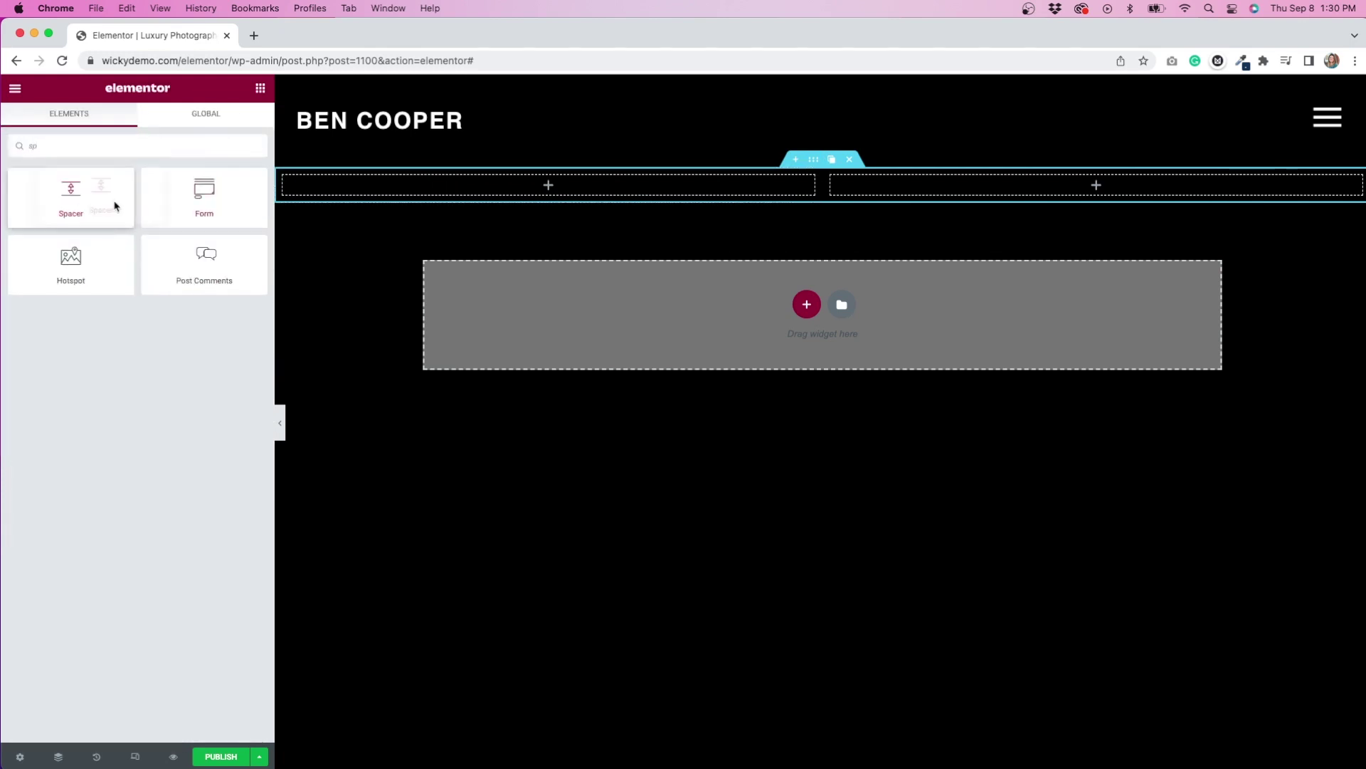
left_click_drag(113, 204, 548, 191)
left_click(240, 194)
left_click_drag(27, 214, 155, 217)
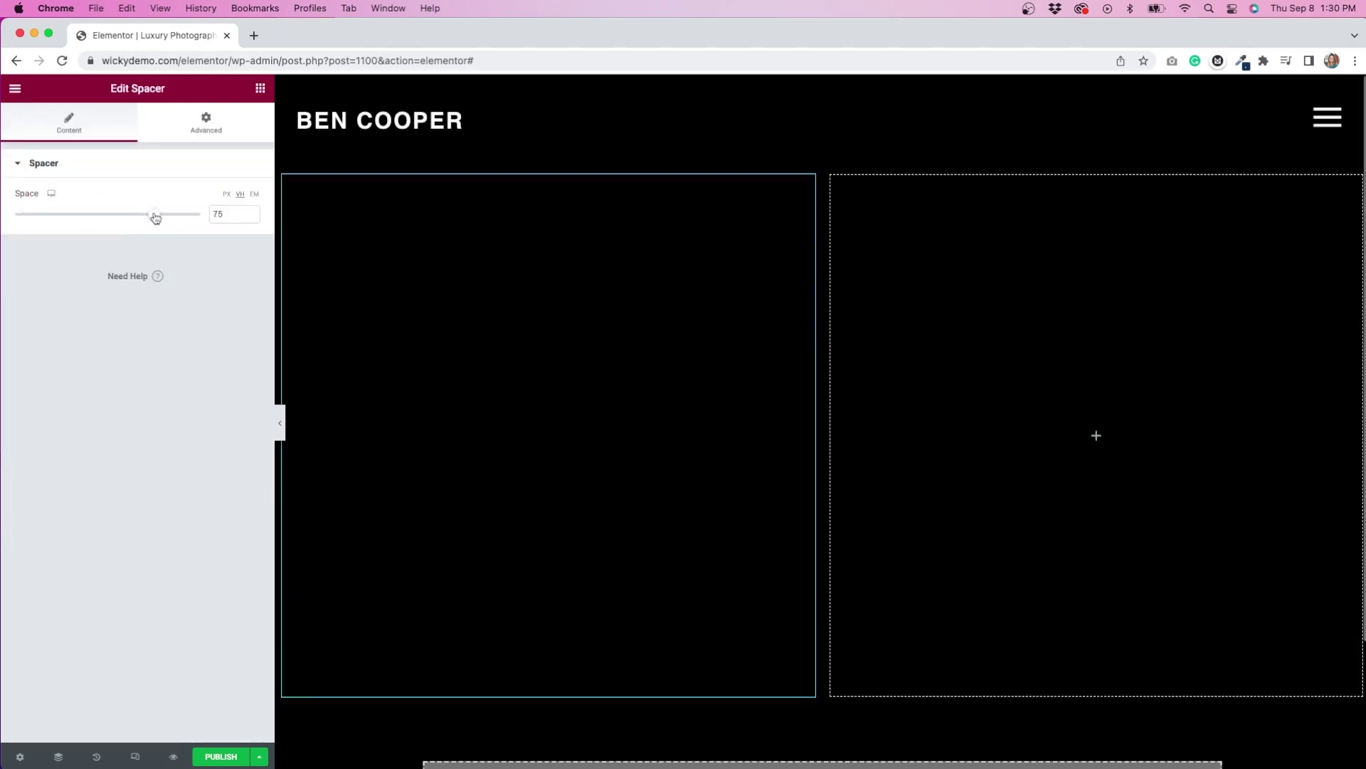
Step: Give the left column a classic red-bags photo background, Cover size, centred
left_click(283, 176)
left_click(137, 121)
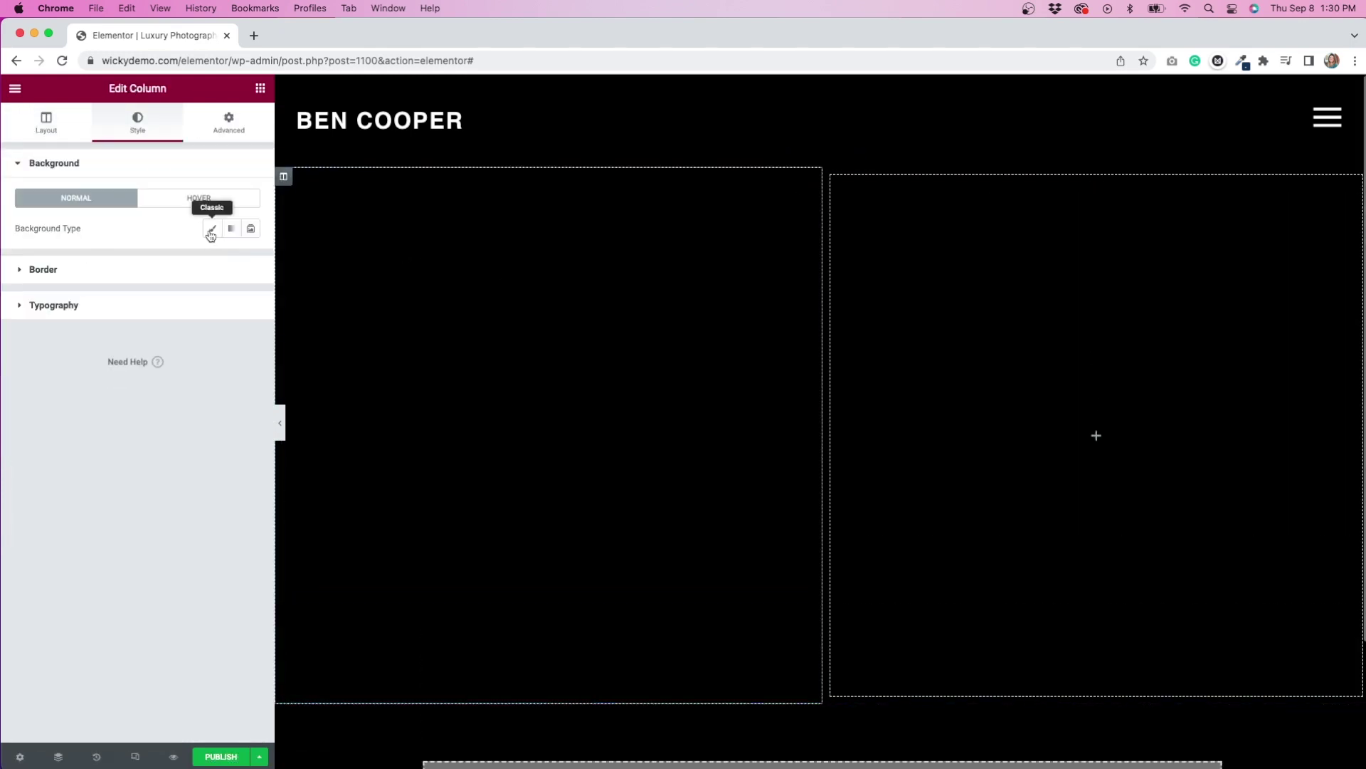
left_click(212, 228)
left_click(163, 338)
left_click(327, 265)
left_click(1302, 726)
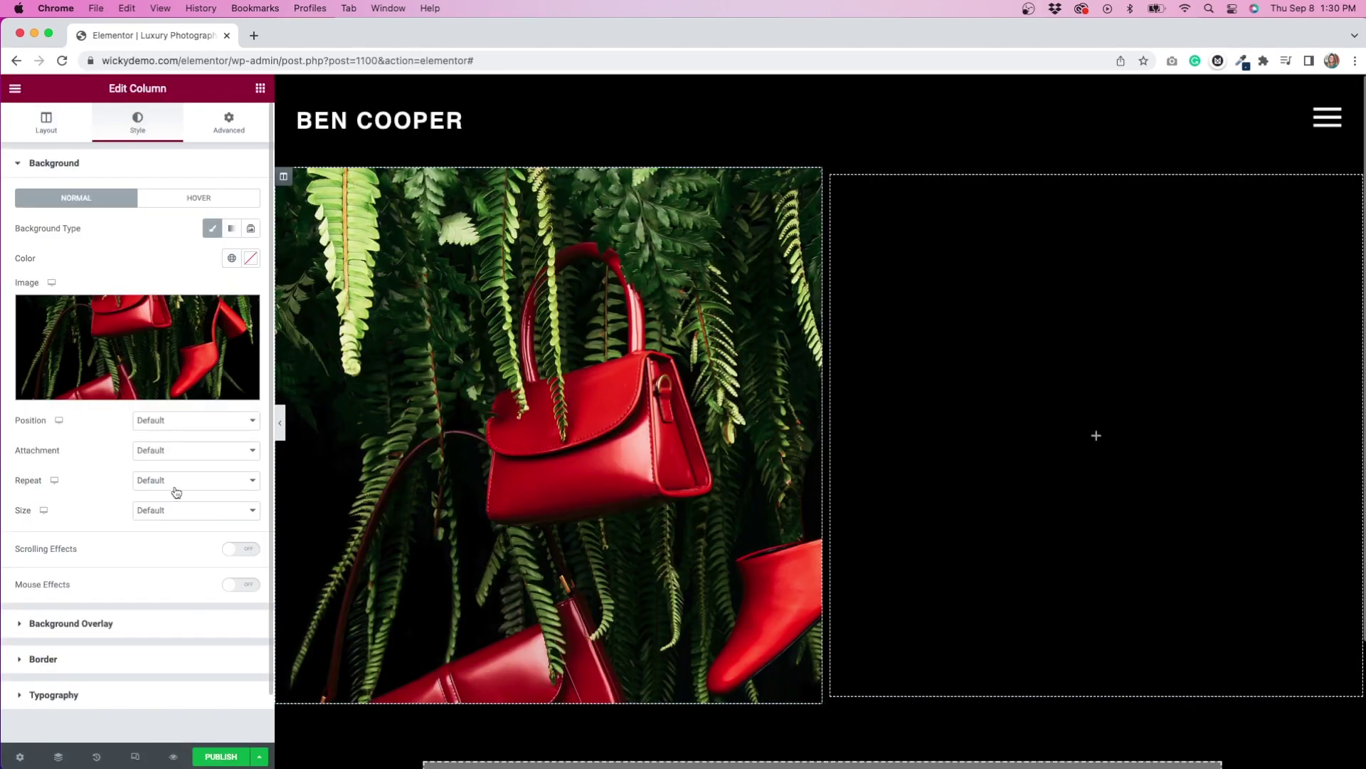
left_click(176, 518)
left_click(179, 543)
left_click(192, 420)
left_click(172, 459)
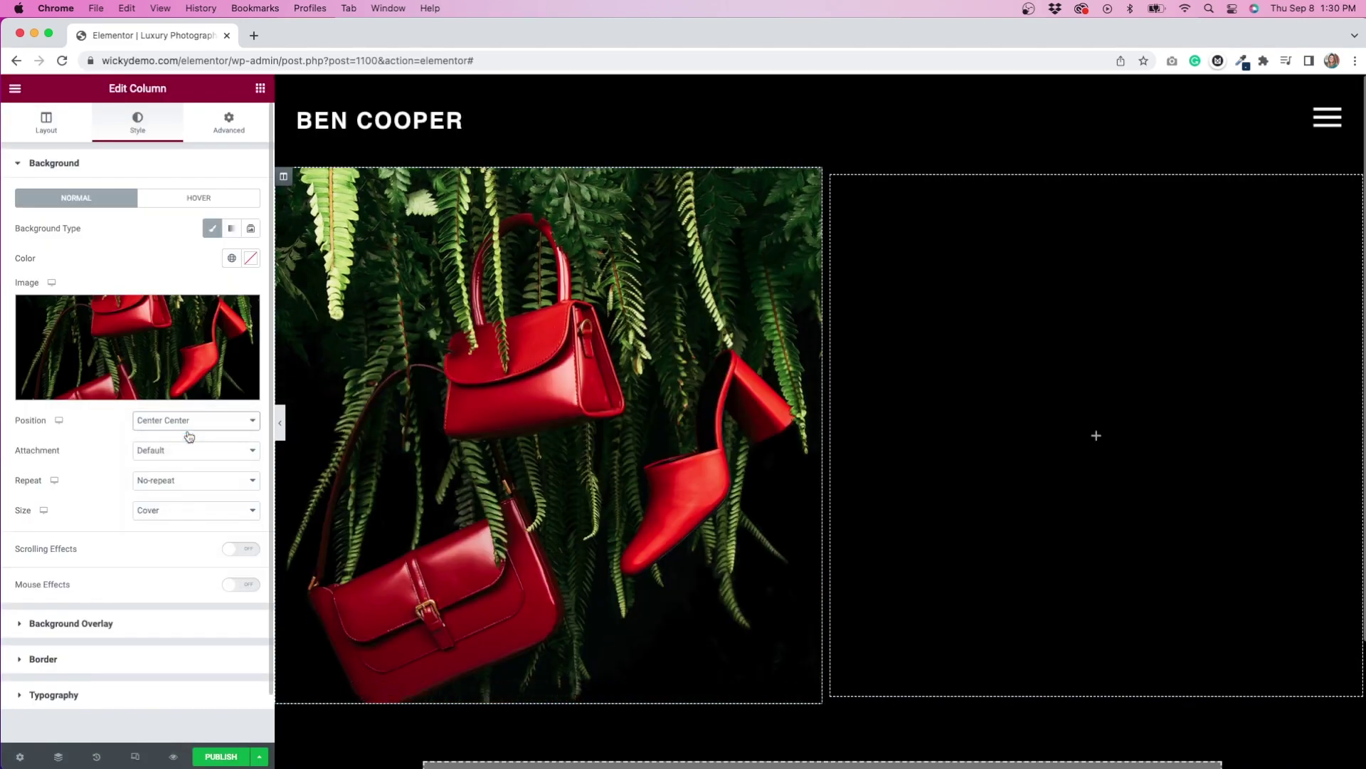
Step: Give the right column a classic floral-bag photo background, centred, Cover size
left_click(885, 213)
left_click(831, 176)
left_click(138, 121)
left_click(146, 311)
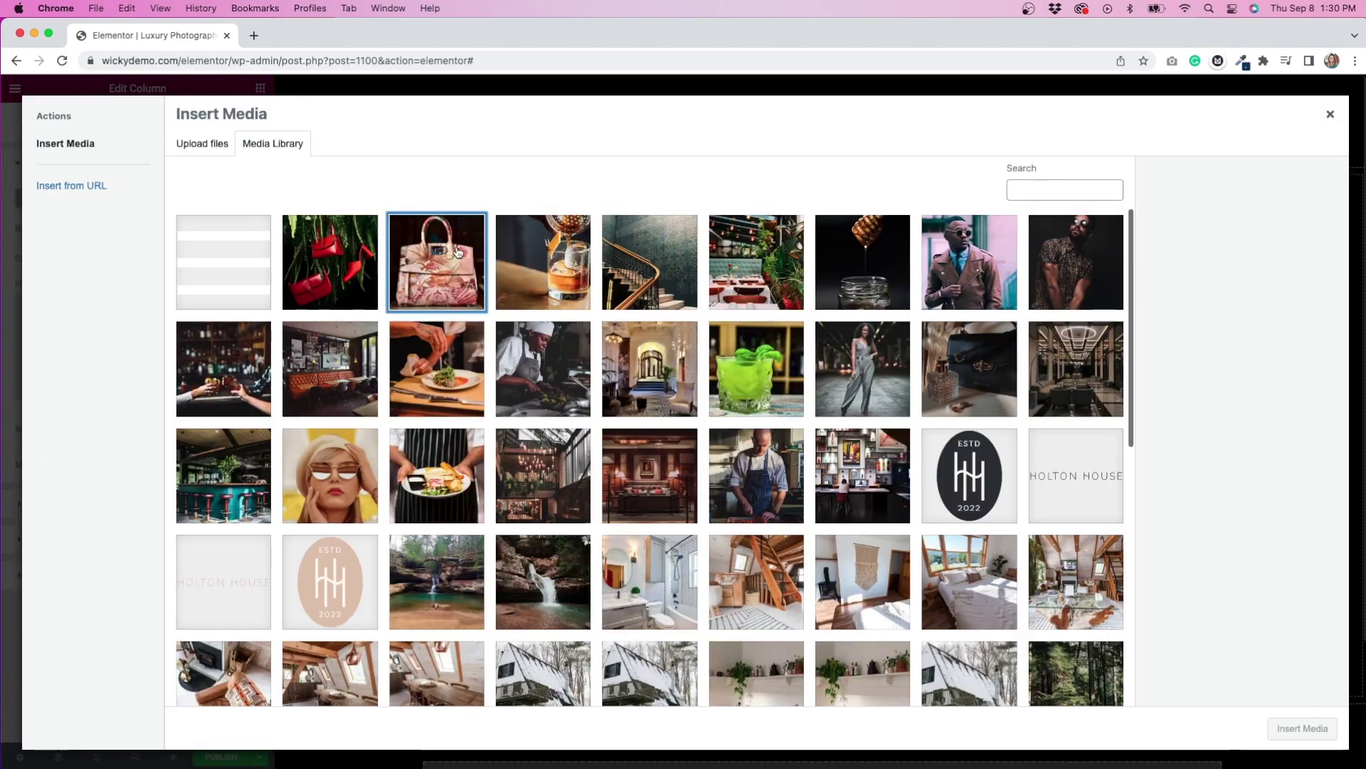
left_click(437, 262)
left_click(1303, 726)
left_click(192, 420)
left_click(186, 433)
left_click(186, 509)
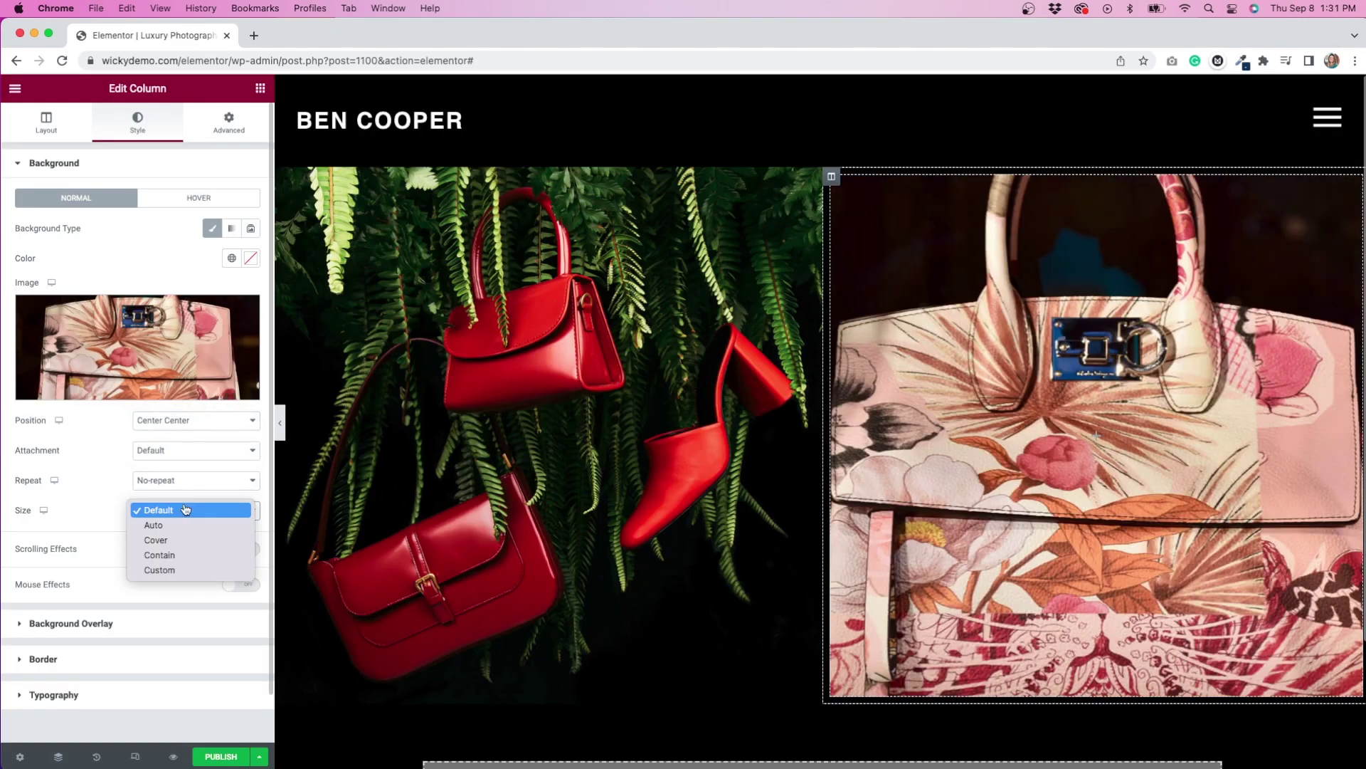
left_click(178, 541)
Step: Preview the section and raise the spacer height to 85 VH
left_click(280, 423)
left_click(6, 423)
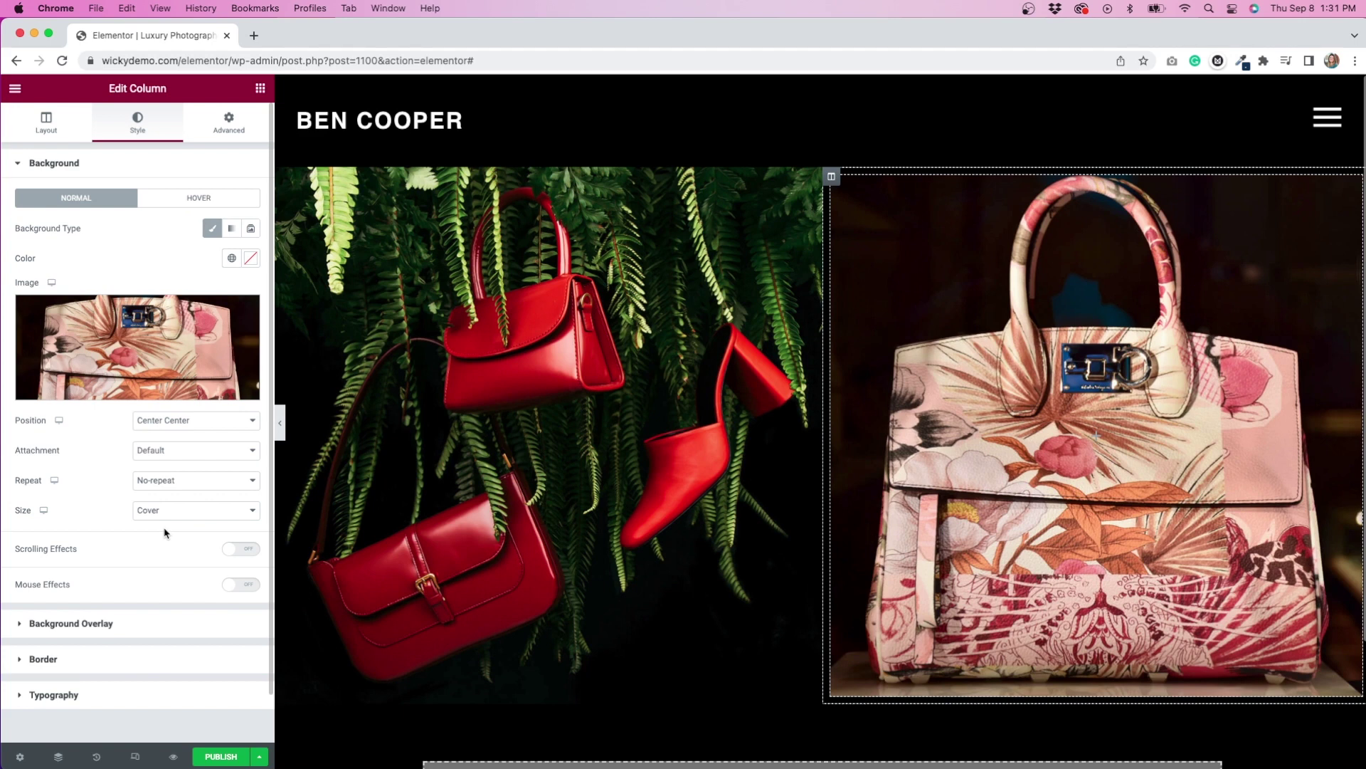
left_click(541, 456)
left_click_drag(152, 213, 172, 214)
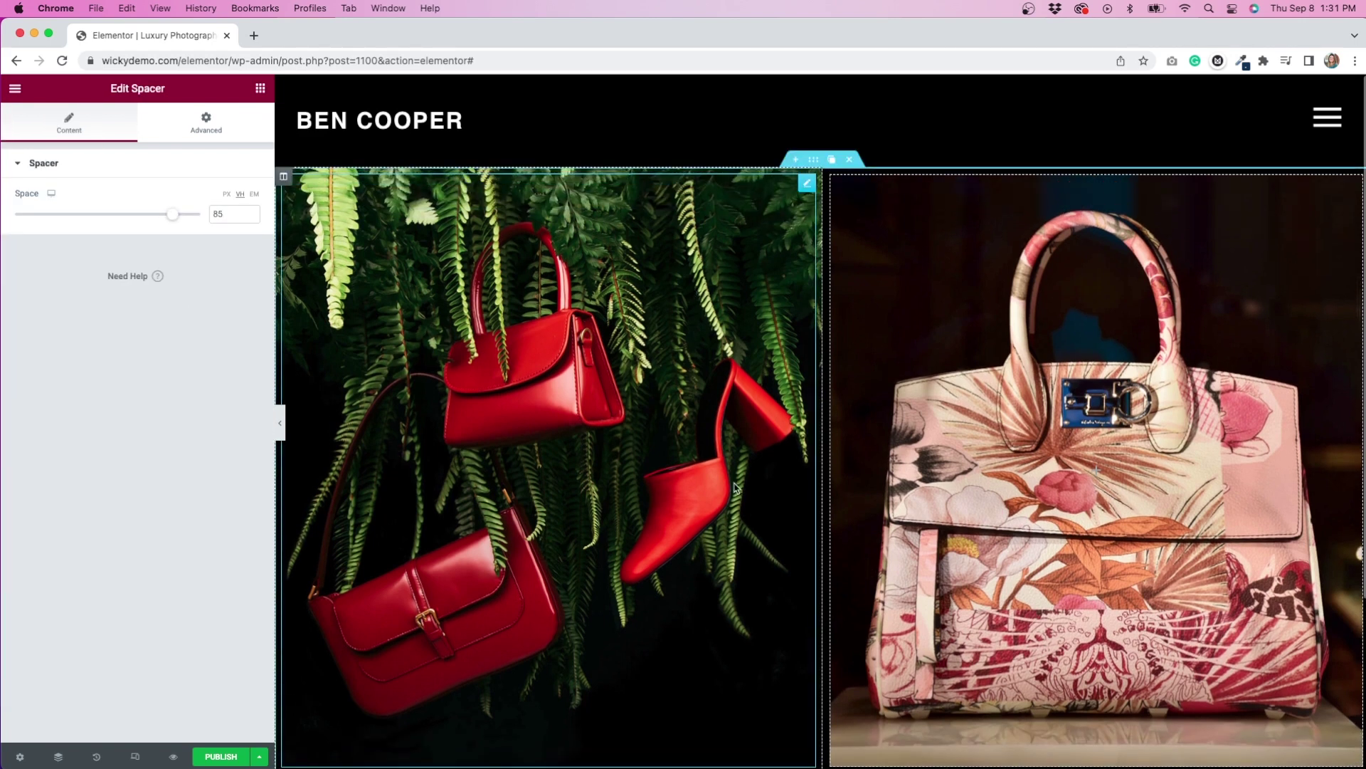
Step: Preview the hero and inspect the right image column's background overlay settings
left_click(281, 427)
left_click(7, 423)
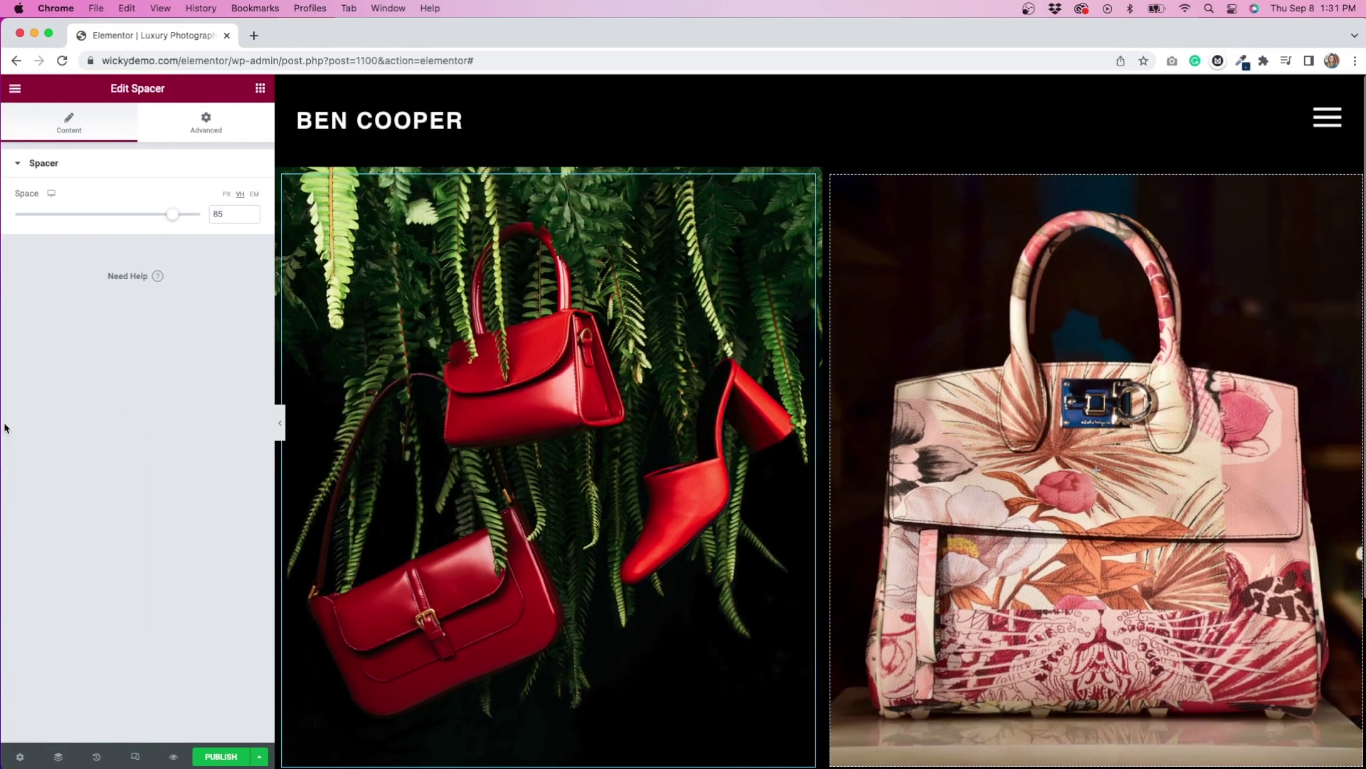
scroll(763, 479, "down", 2)
scroll(763, 479, "up", 2)
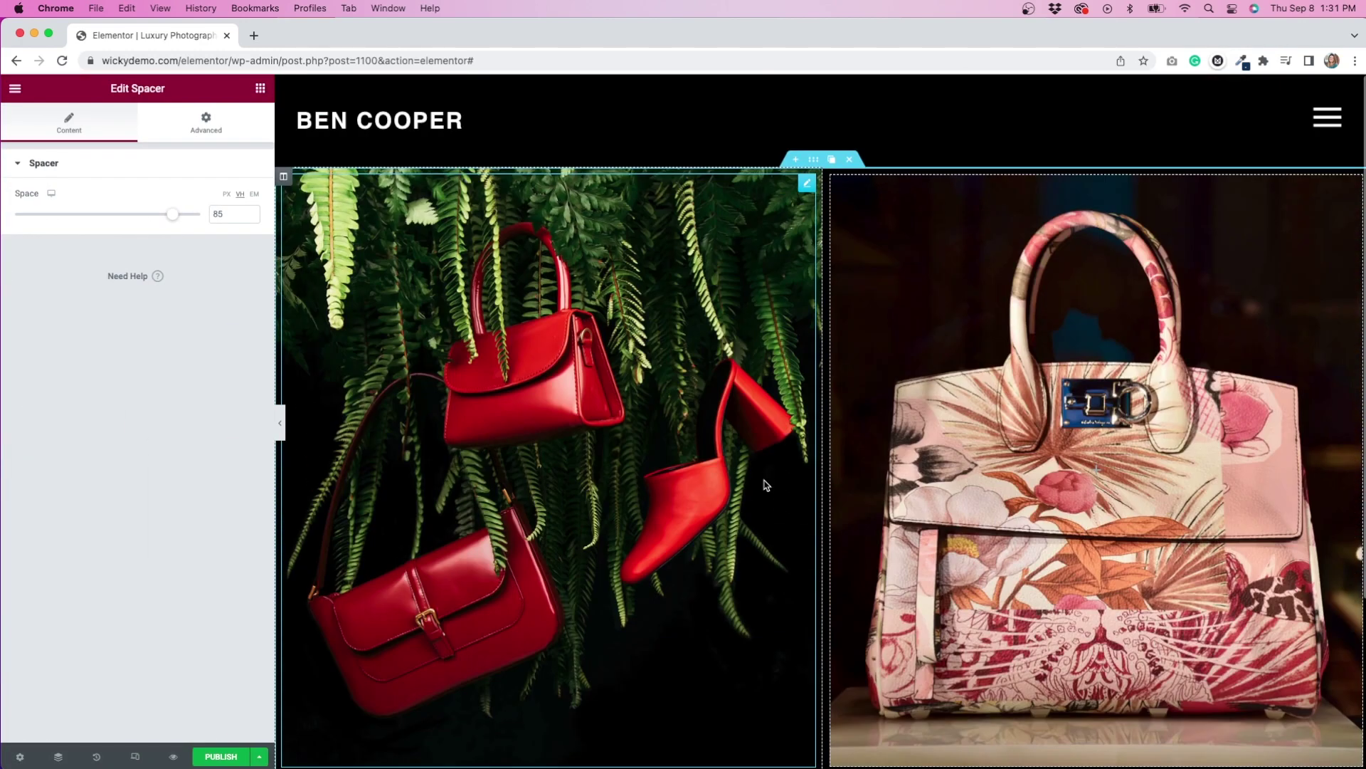
left_click(279, 422)
left_click(7, 422)
left_click(1096, 470)
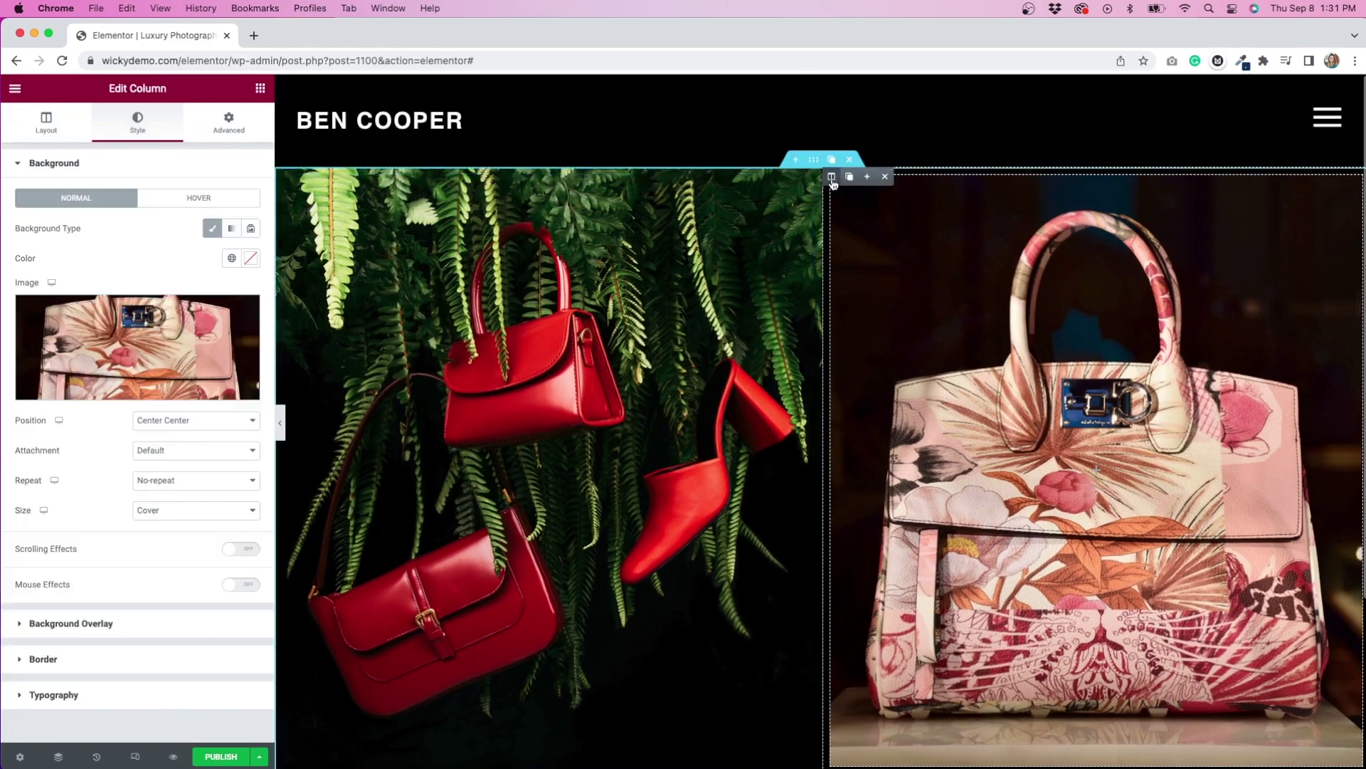
left_click(70, 623)
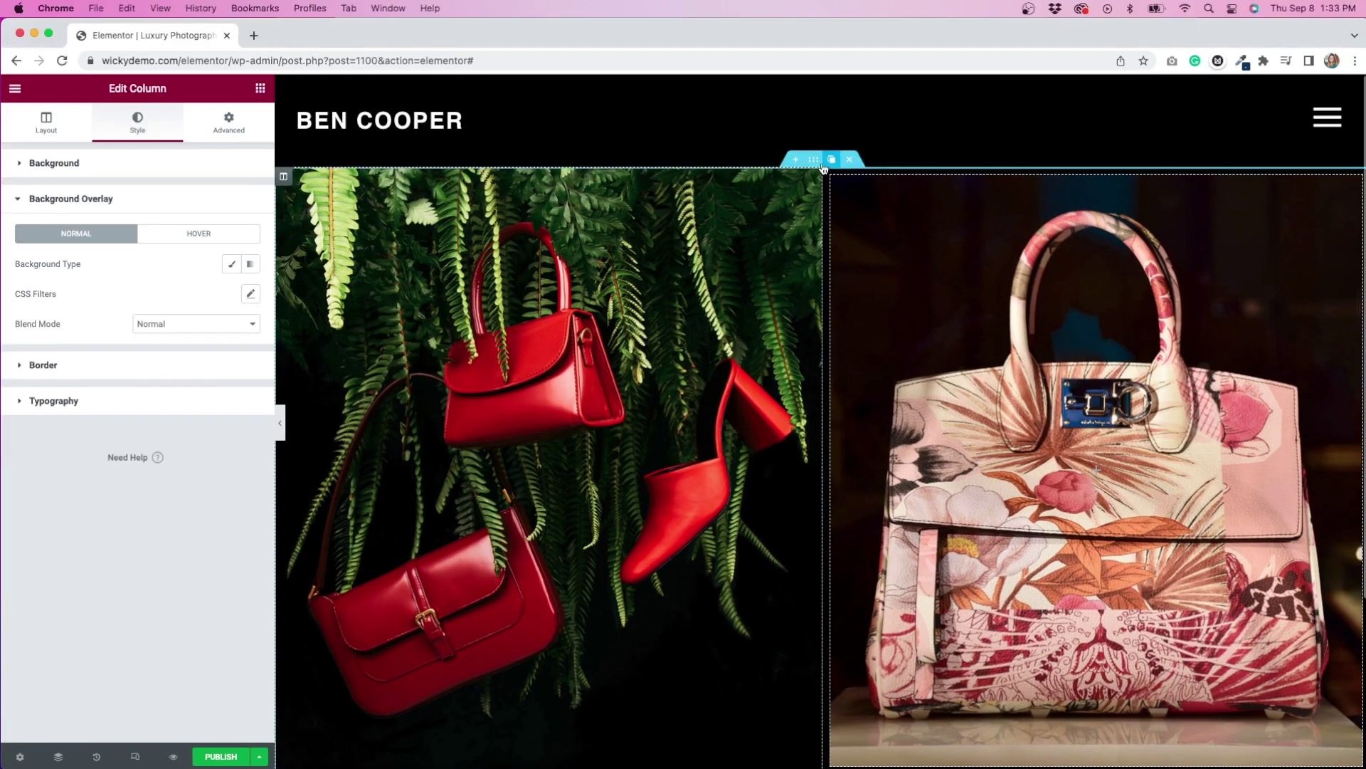
Step: Unlink the hero section's margins and set its top margin to -132
left_click(813, 158)
left_click(236, 214)
left_click(59, 219)
left_click_drag(59, 220, 59, 219)
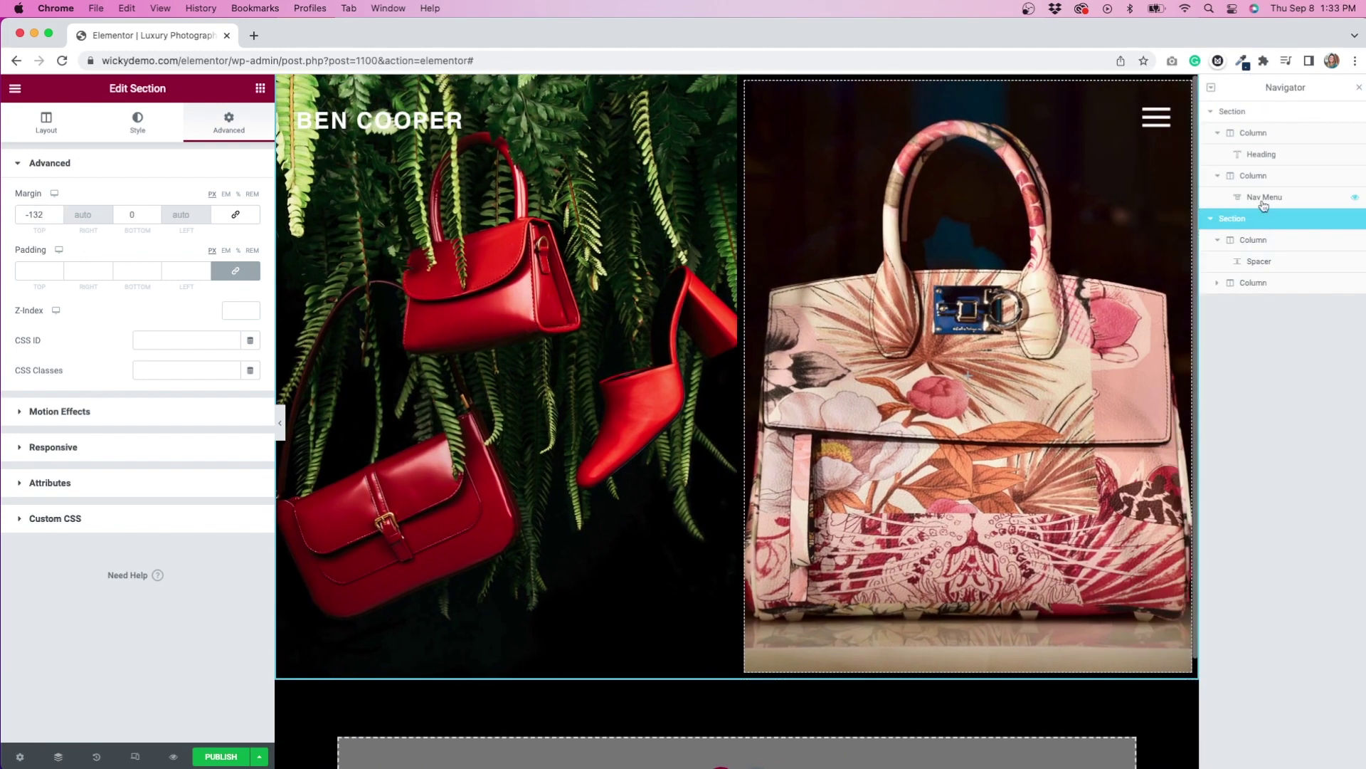
Step: Give the left image column a black-to-transparent gradient background overlay
left_click(1264, 243)
left_click(163, 631)
left_click(251, 264)
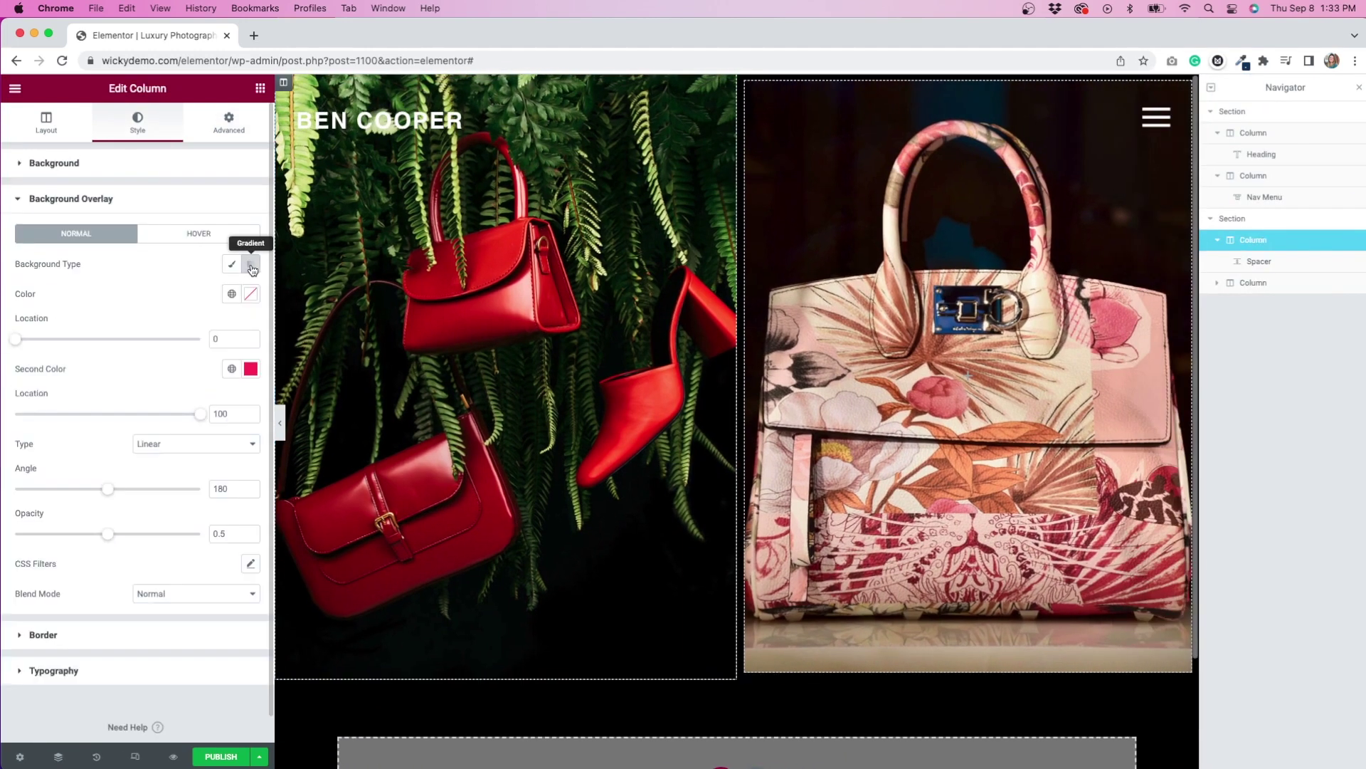
left_click(251, 293)
left_click(142, 461)
left_click(250, 367)
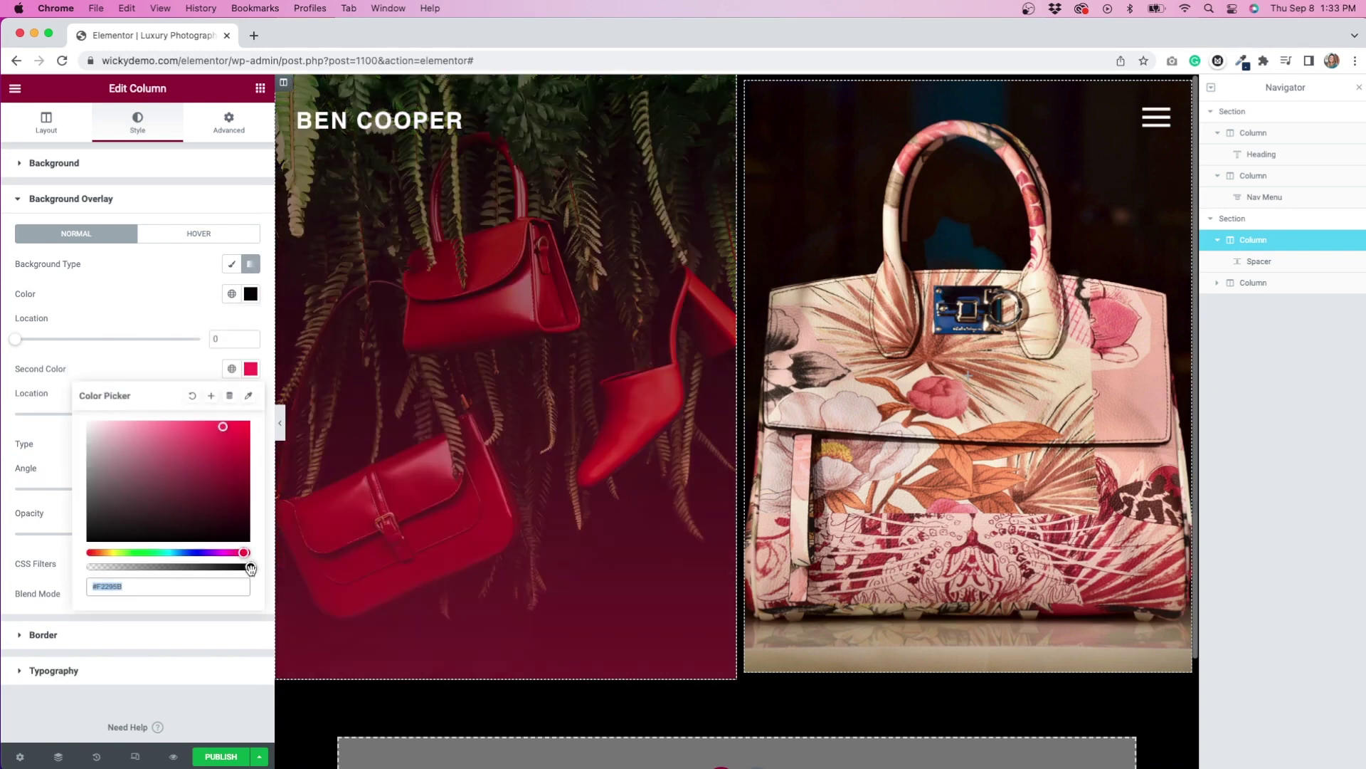
left_click_drag(248, 566, 86, 567)
left_click(195, 370)
Step: Set gradient locations to 13 and 39 and overlay opacity to 0.65, then add a section below
left_click_drag(15, 339, 105, 339)
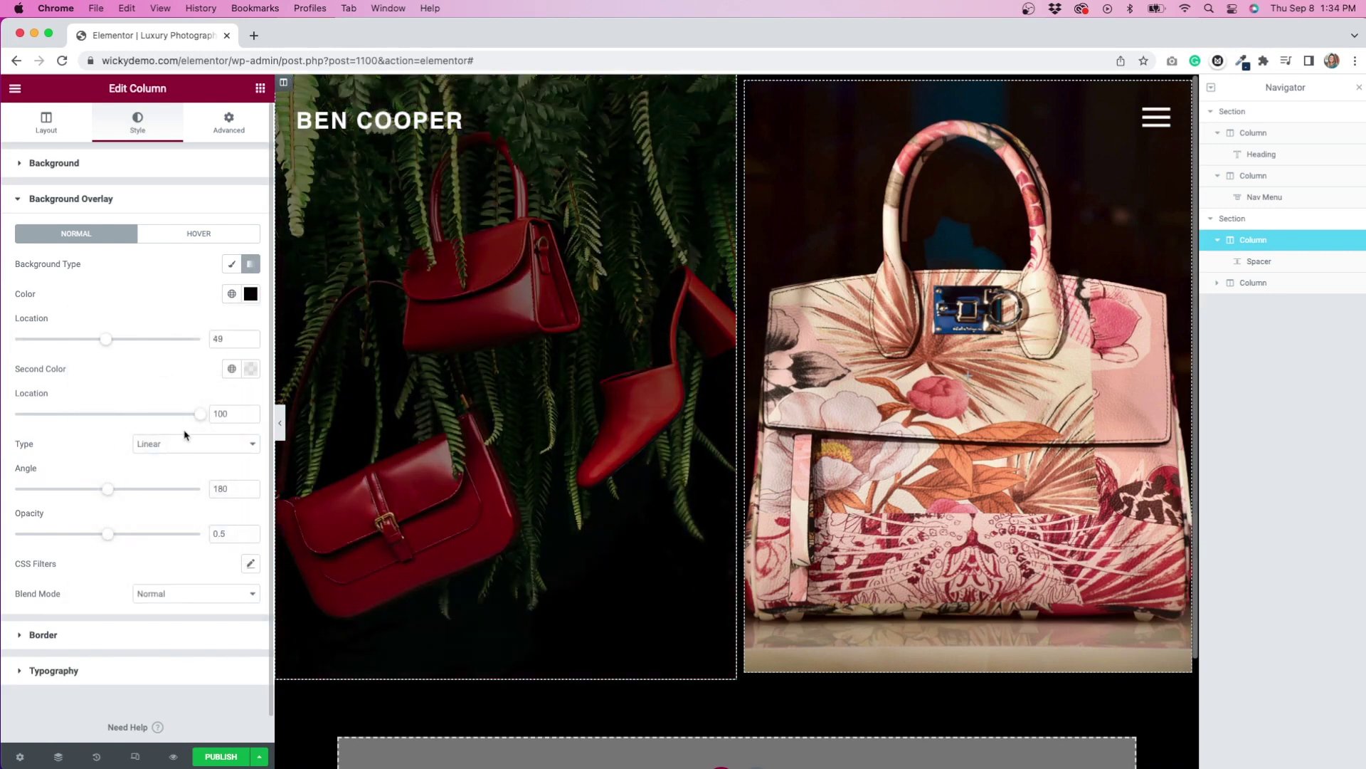
left_click_drag(200, 413, 100, 414)
left_click_drag(105, 339, 39, 339)
left_click_drag(100, 413, 87, 414)
left_click_drag(108, 533, 135, 533)
scroll(656, 579, "down", 2)
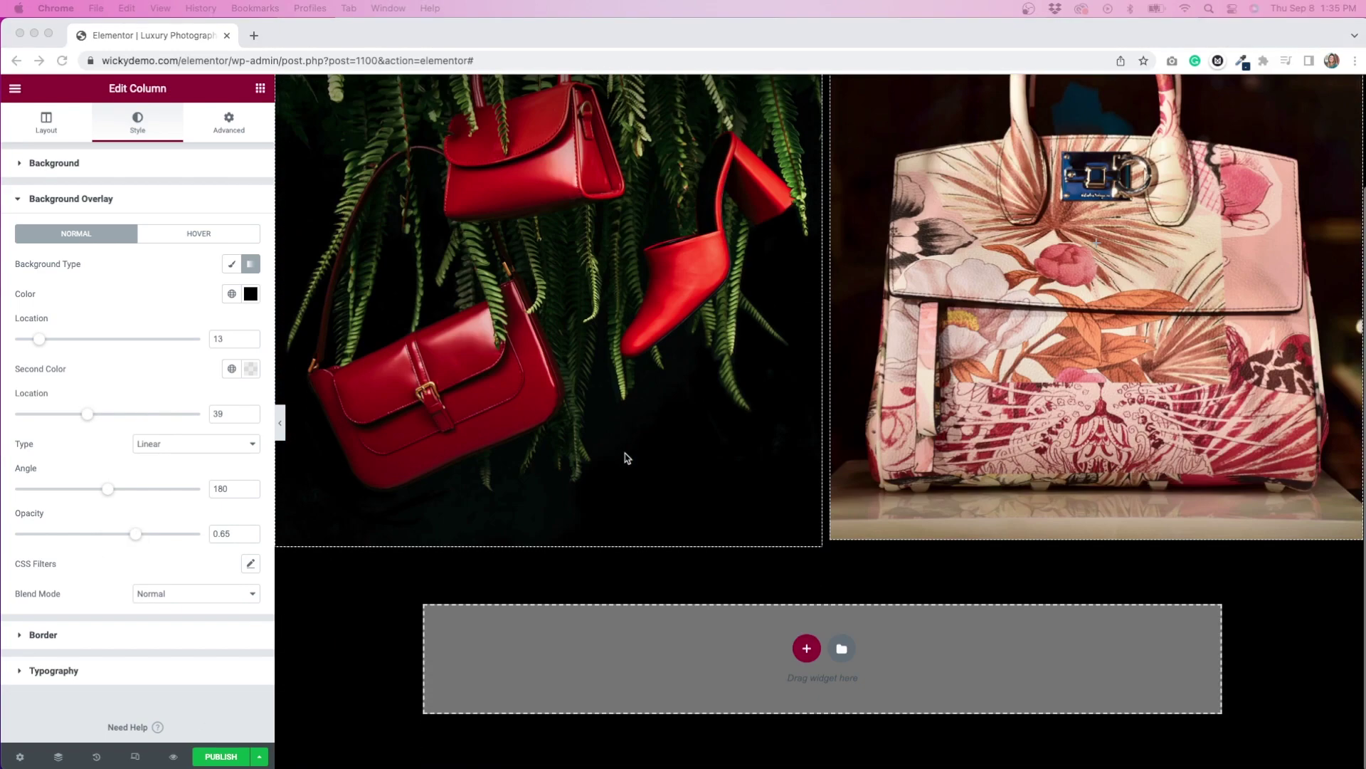
left_click(806, 647)
Step: Set up the new section as 33/66 columns with a Wider column gap
left_click(938, 683)
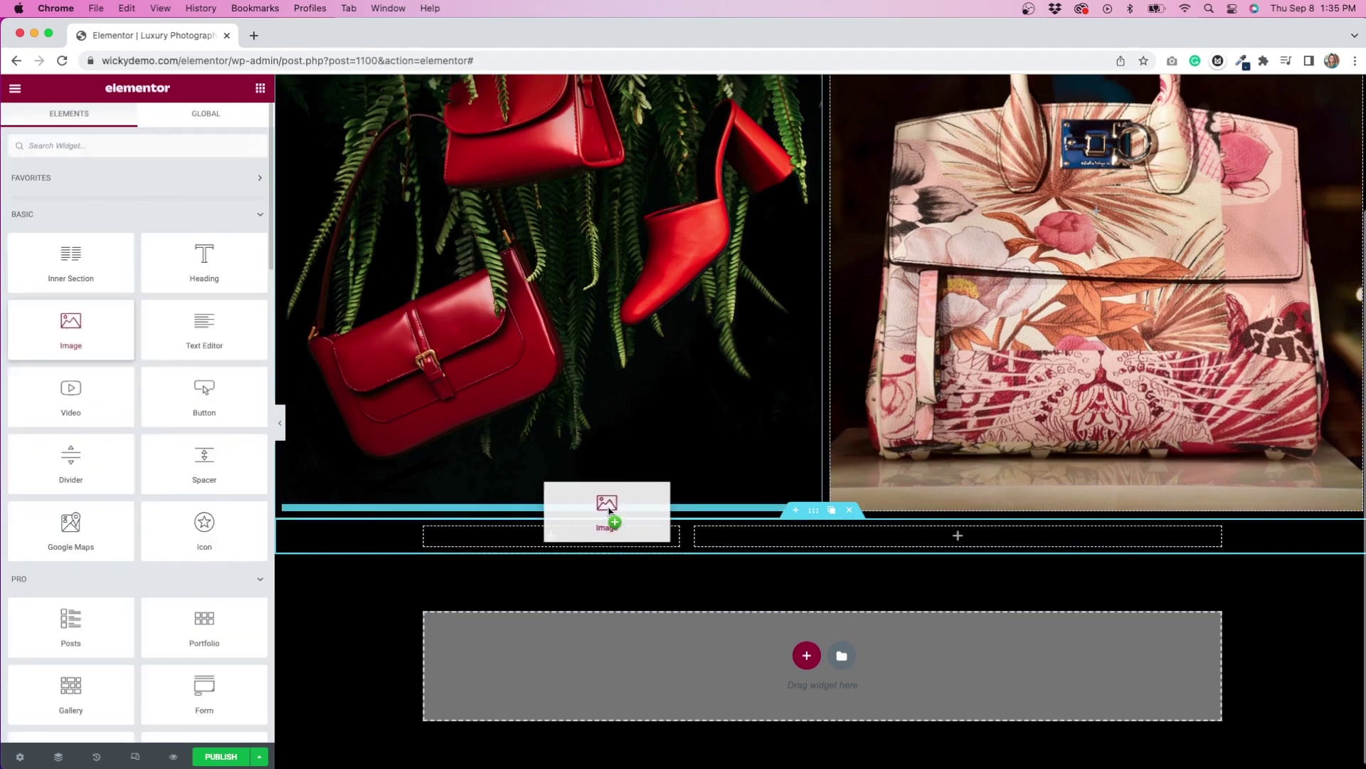
left_click_drag(604, 513, 551, 530)
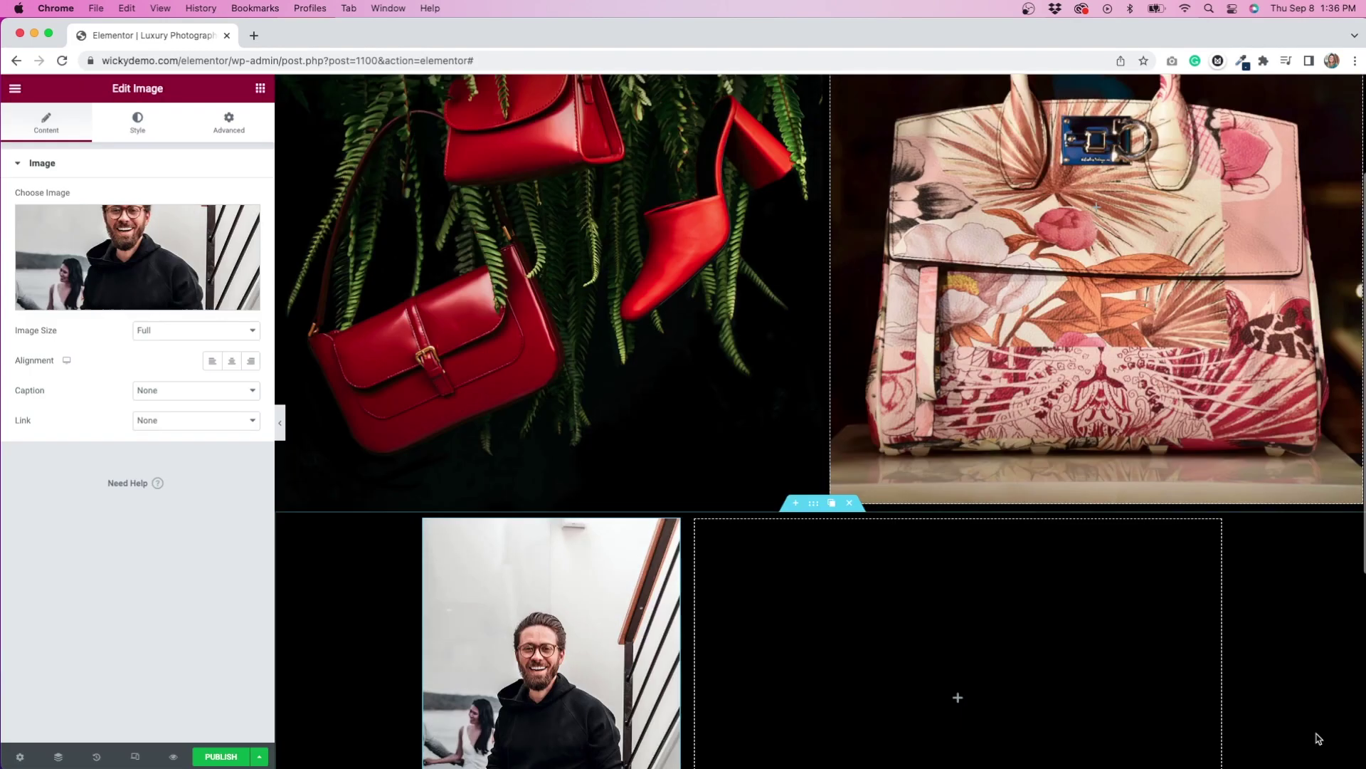
scroll(1122, 671, "down", 2)
left_click(813, 373)
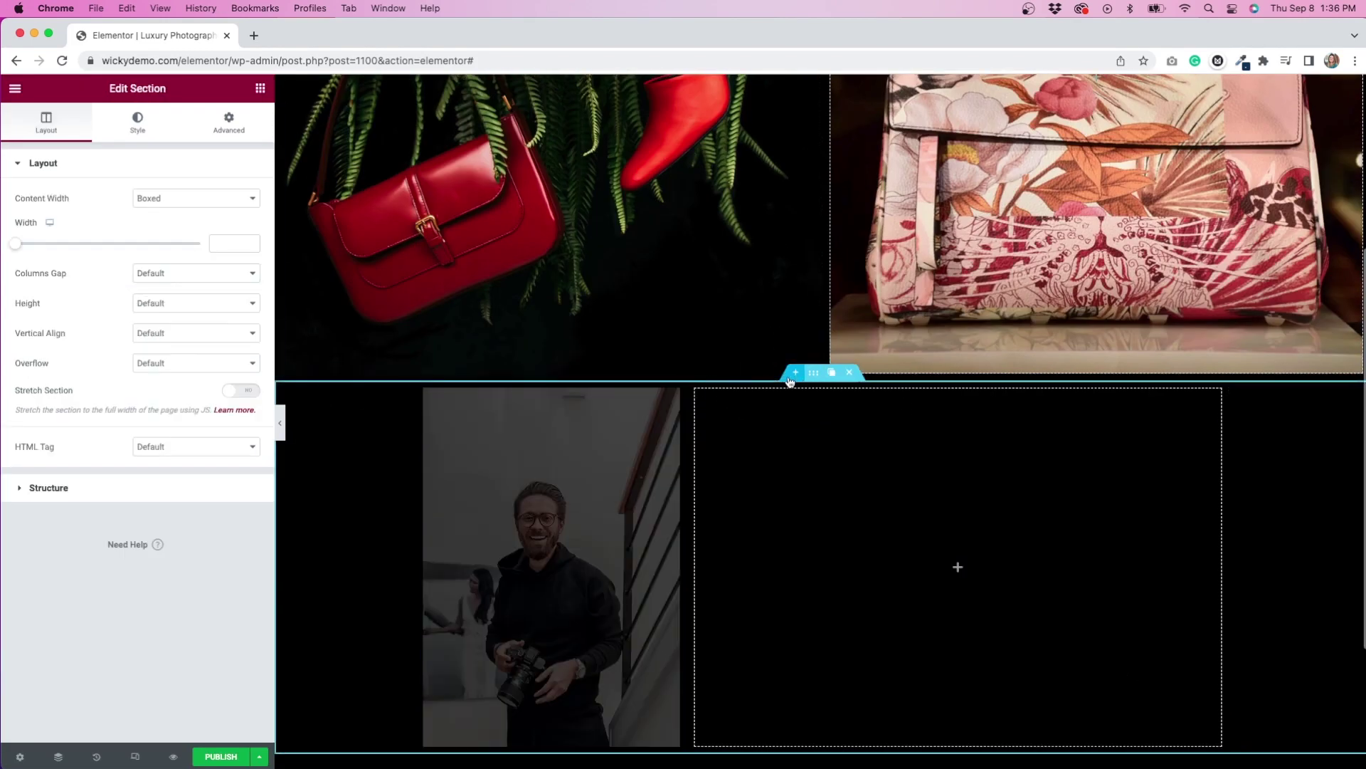
left_click(196, 273)
left_click(177, 347)
Step: Add a Text Editor in the right column styled white Helvetica at 24 px
left_click(260, 88)
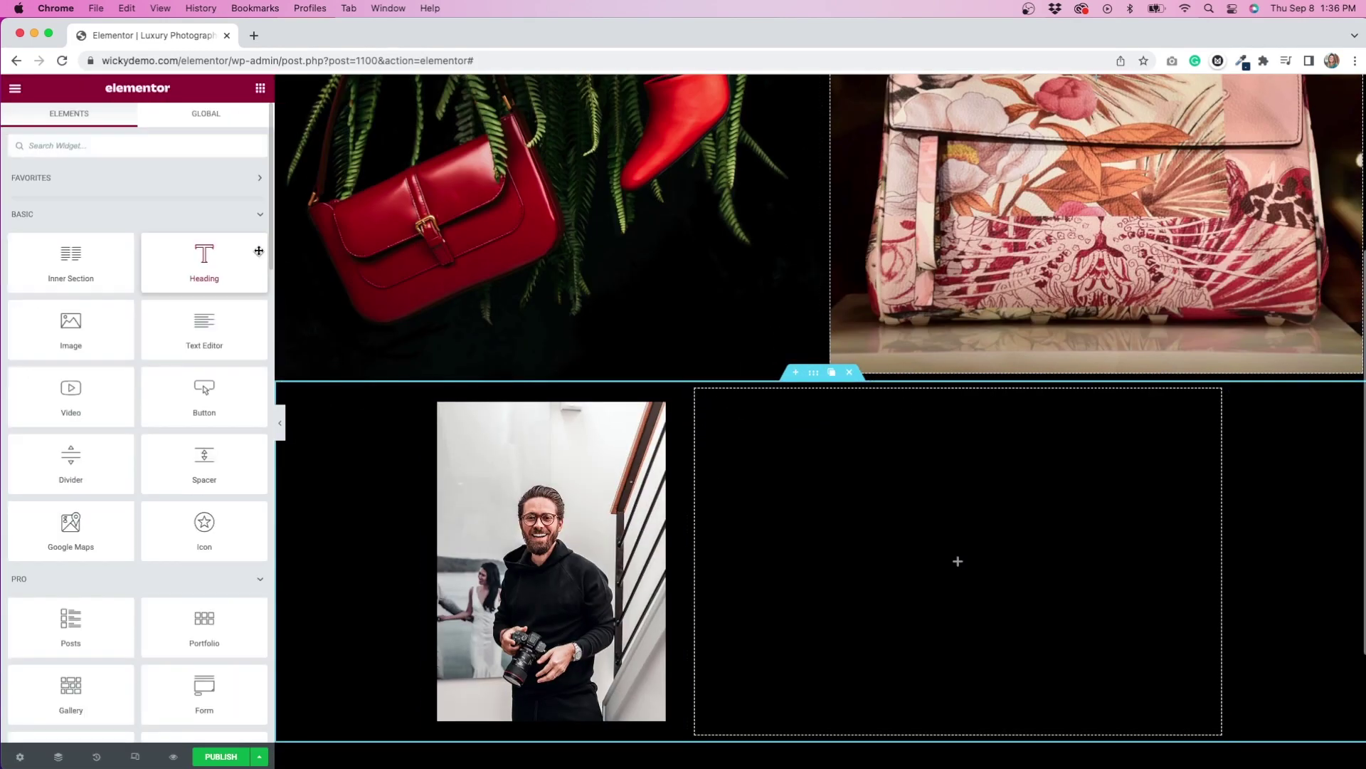
left_click_drag(205, 327, 799, 525)
left_click(137, 121)
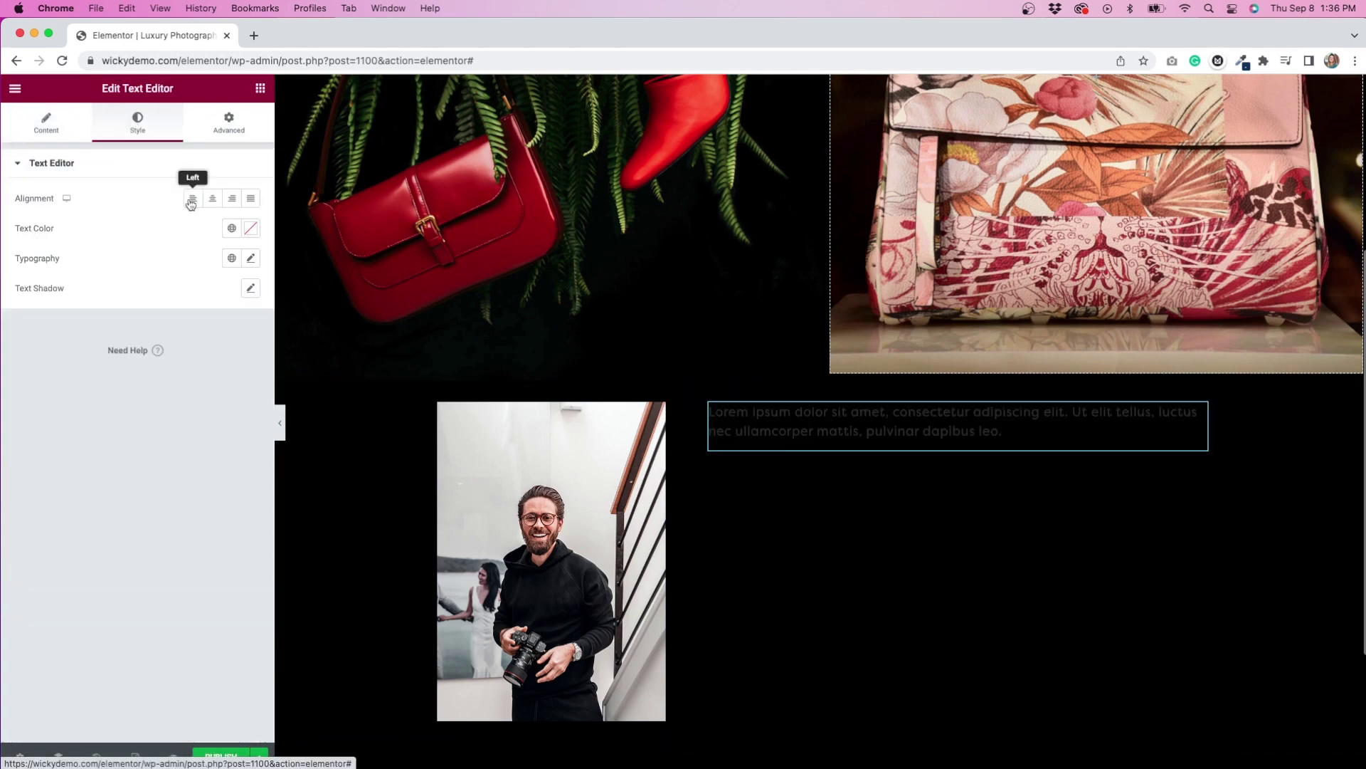
left_click(250, 227)
left_click(235, 276)
left_click(251, 257)
left_click(190, 325)
type("helv")
left_click(164, 381)
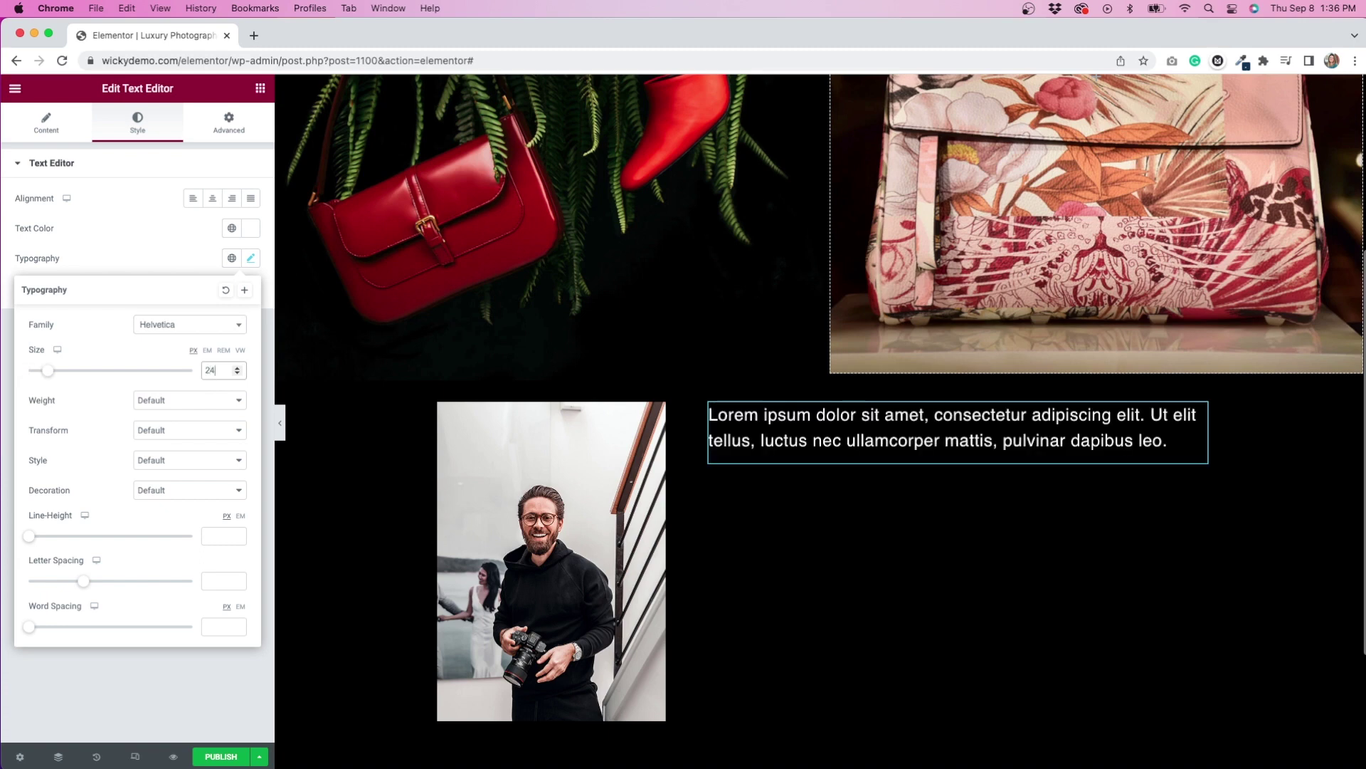
left_click(152, 265)
Step: Write the photographer's bio ending 'Clients include:' and add an Icon List below it
left_click(46, 122)
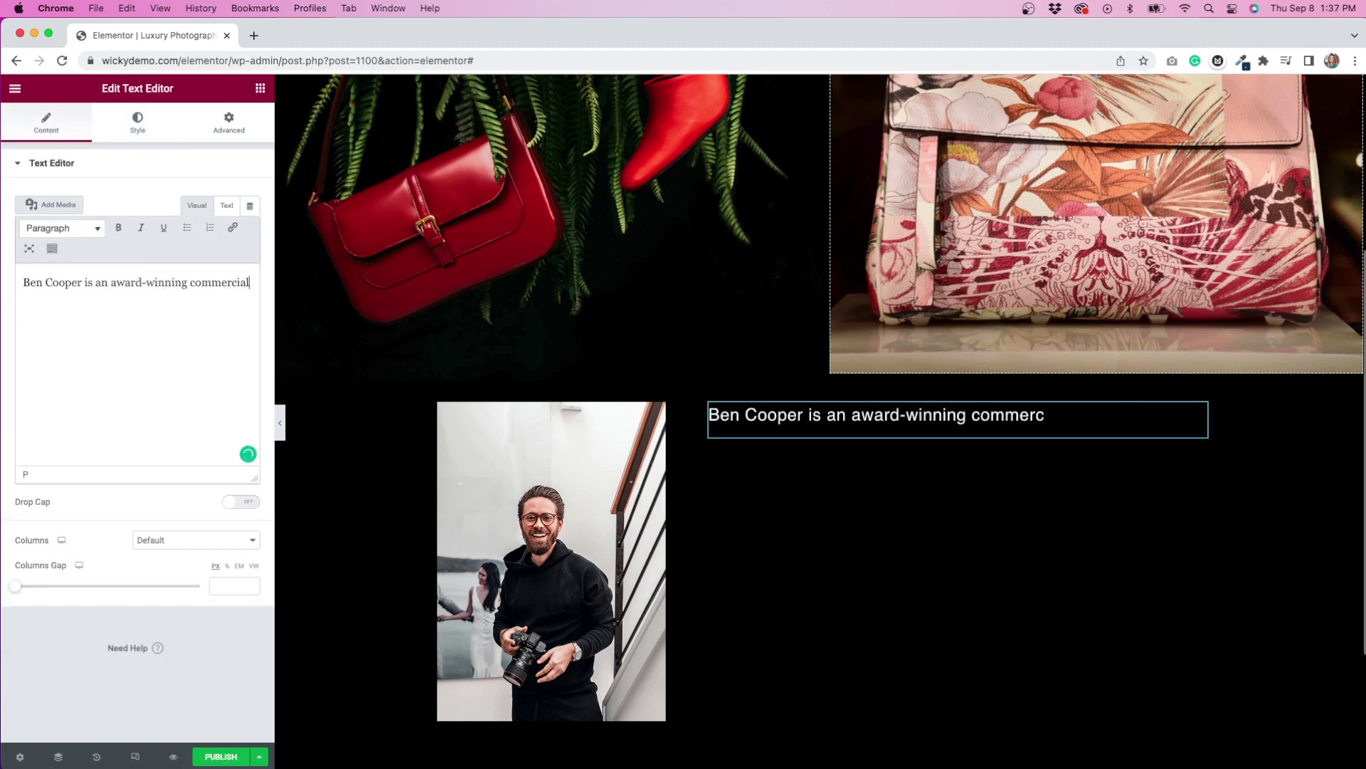
type("hotographer based in New York City. Clients include:")
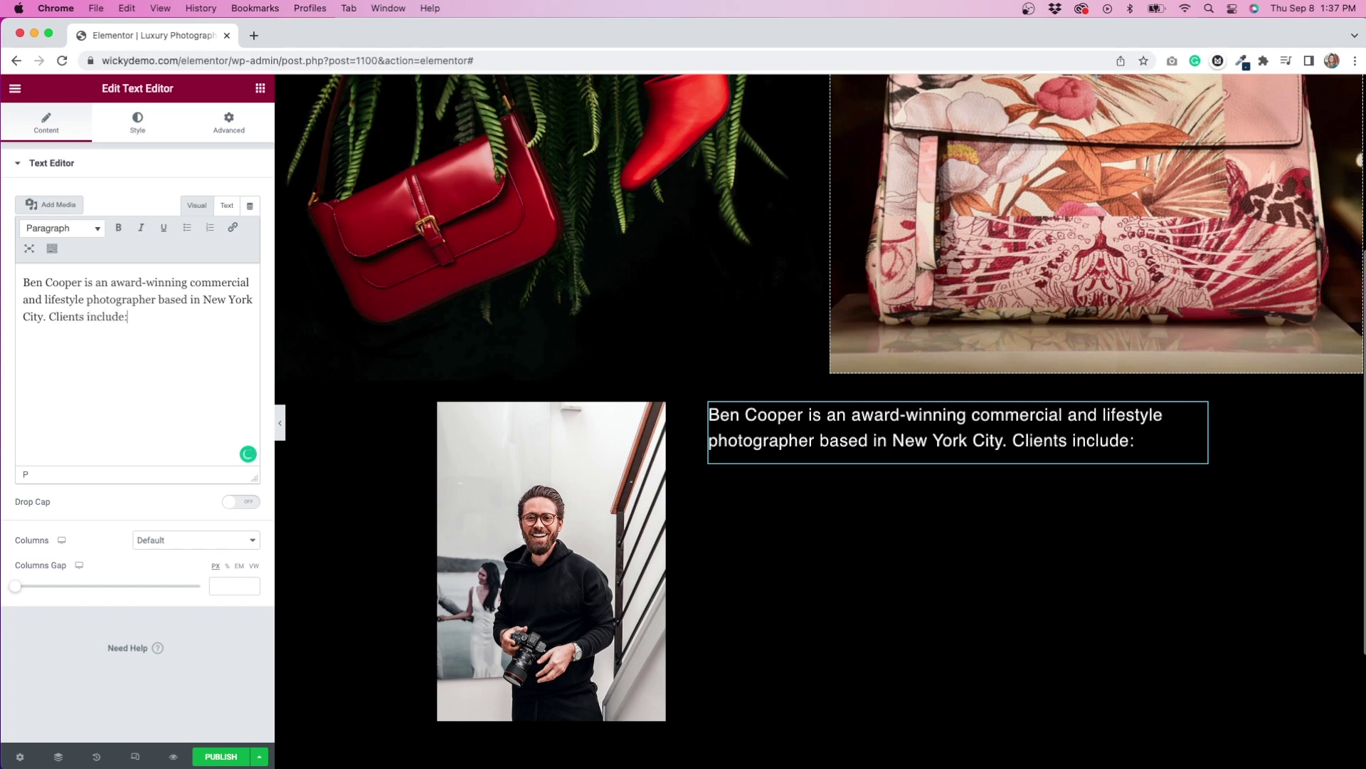
left_click(260, 88)
type("icon")
left_click_drag(71, 263, 818, 456)
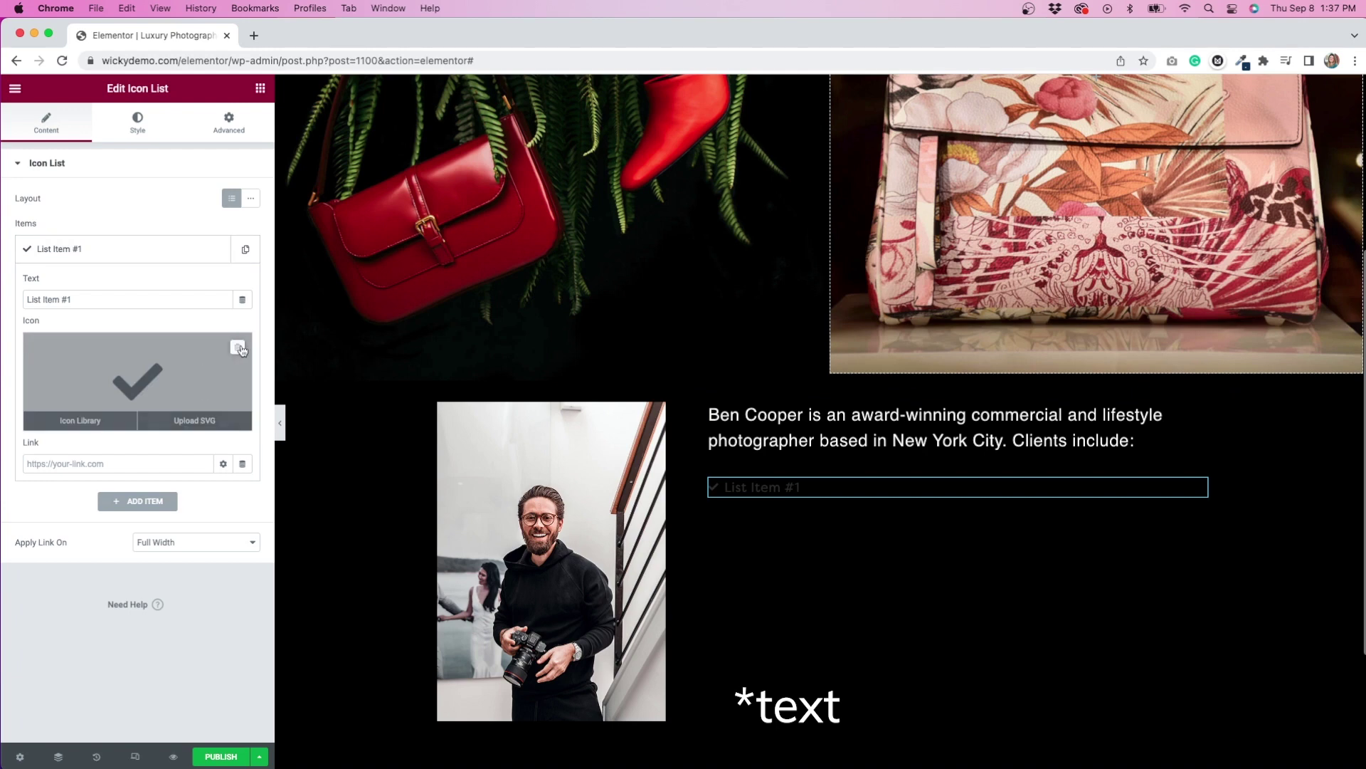
Step: Remove the list item's check-mark icon and make the list text white
left_click(239, 349)
triple_click(49, 298)
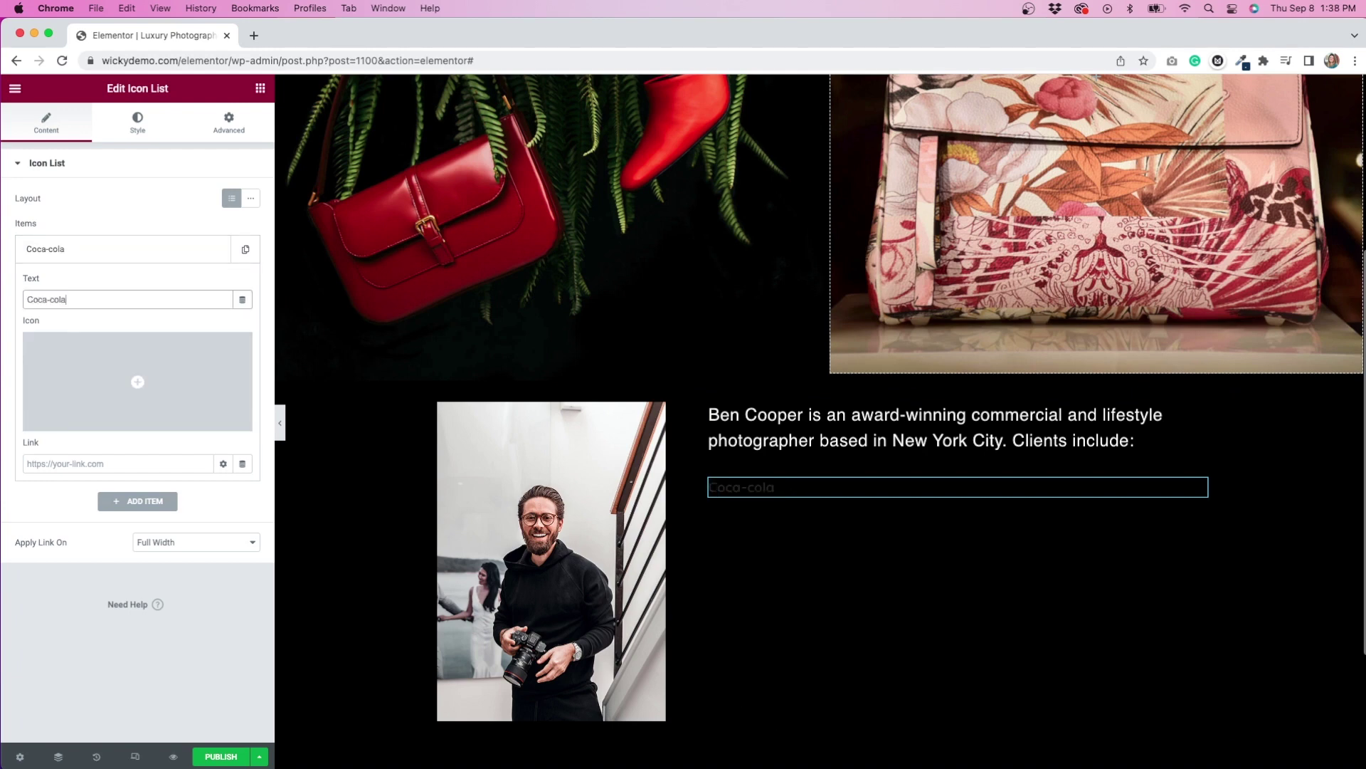
left_click(144, 140)
left_click(201, 352)
left_click(250, 269)
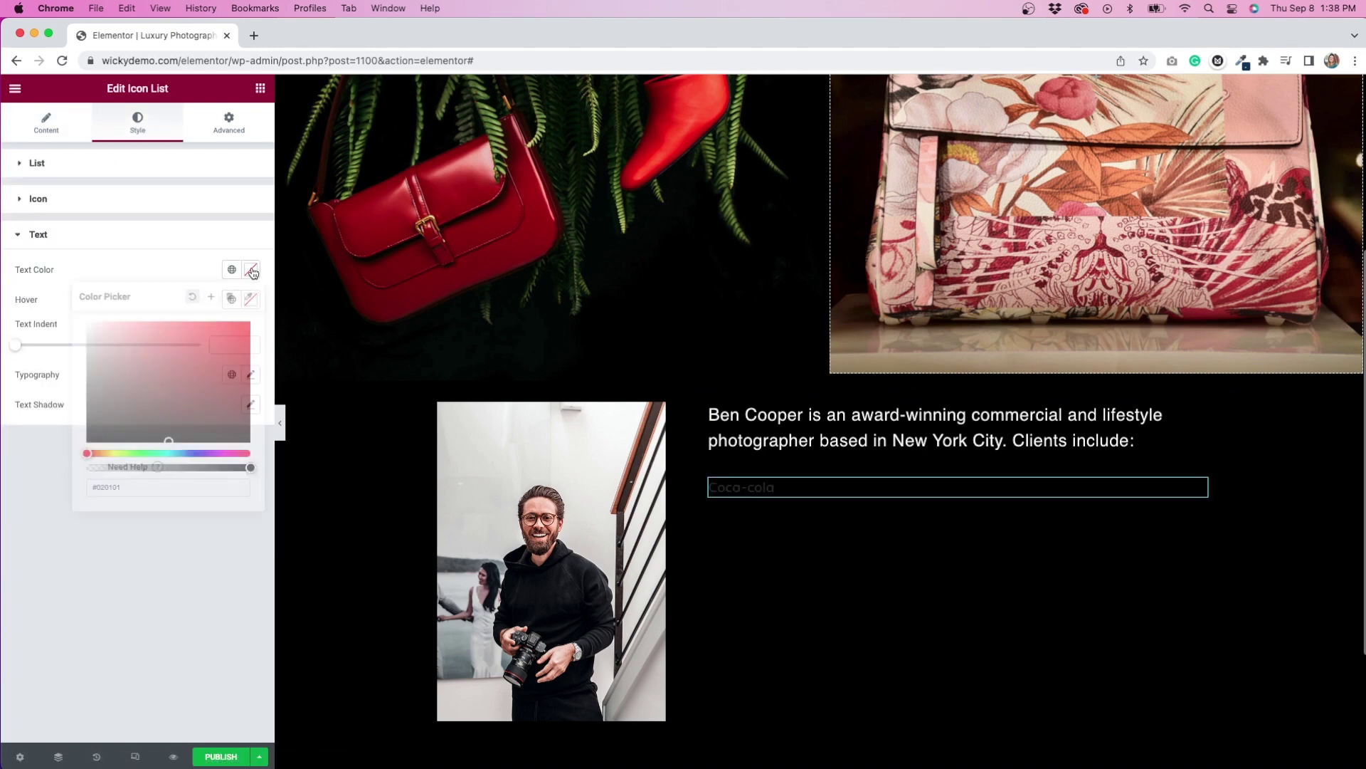
left_click(46, 123)
Step: Set the list items to Coca-Cola, Sony and Marriot
left_click(71, 249)
double_click(58, 298)
type("Cola")
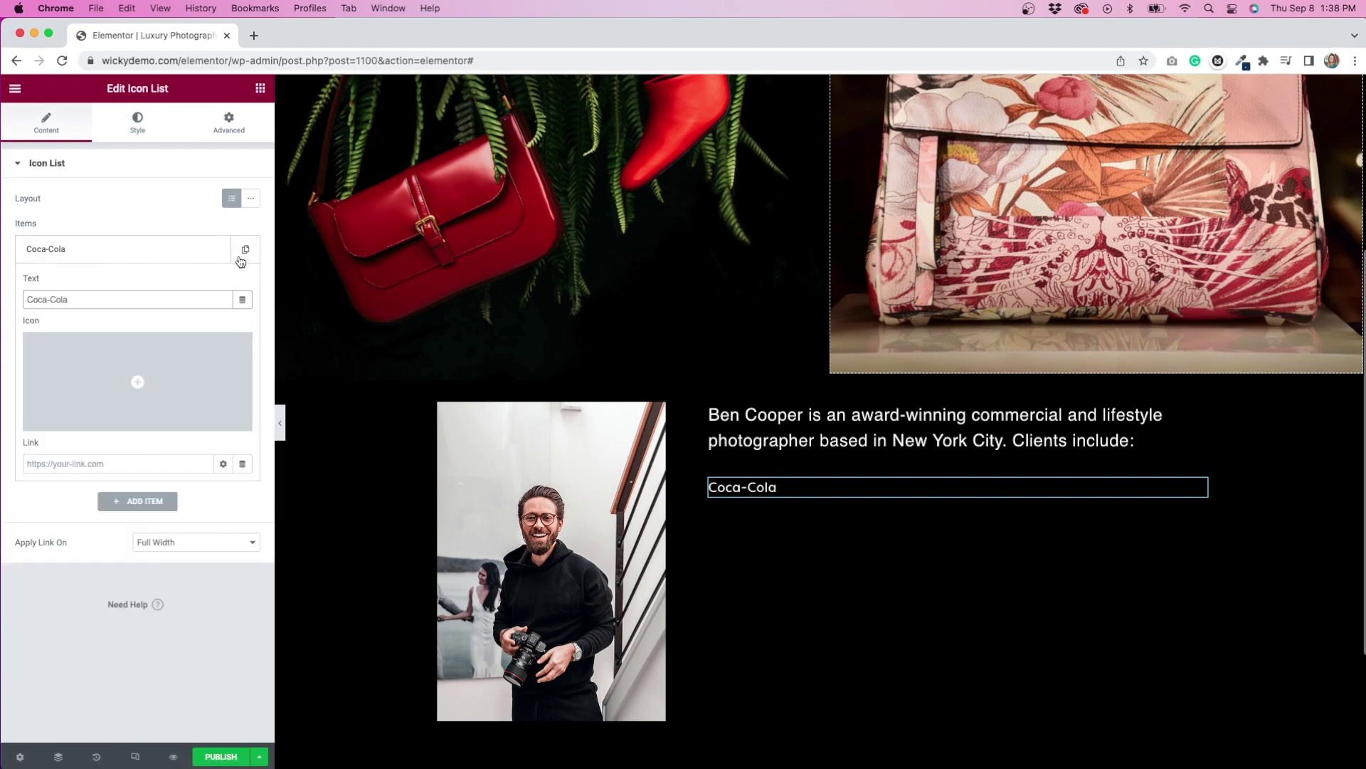
left_click(100, 504)
left_click_drag(96, 336, 18, 367)
left_click(195, 285)
left_click(216, 285)
Step: Set the client list typography to Helvetica at 24 px
left_click(140, 128)
left_click(192, 356)
left_click(251, 374)
left_click(189, 441)
type("helv")
left_click(192, 501)
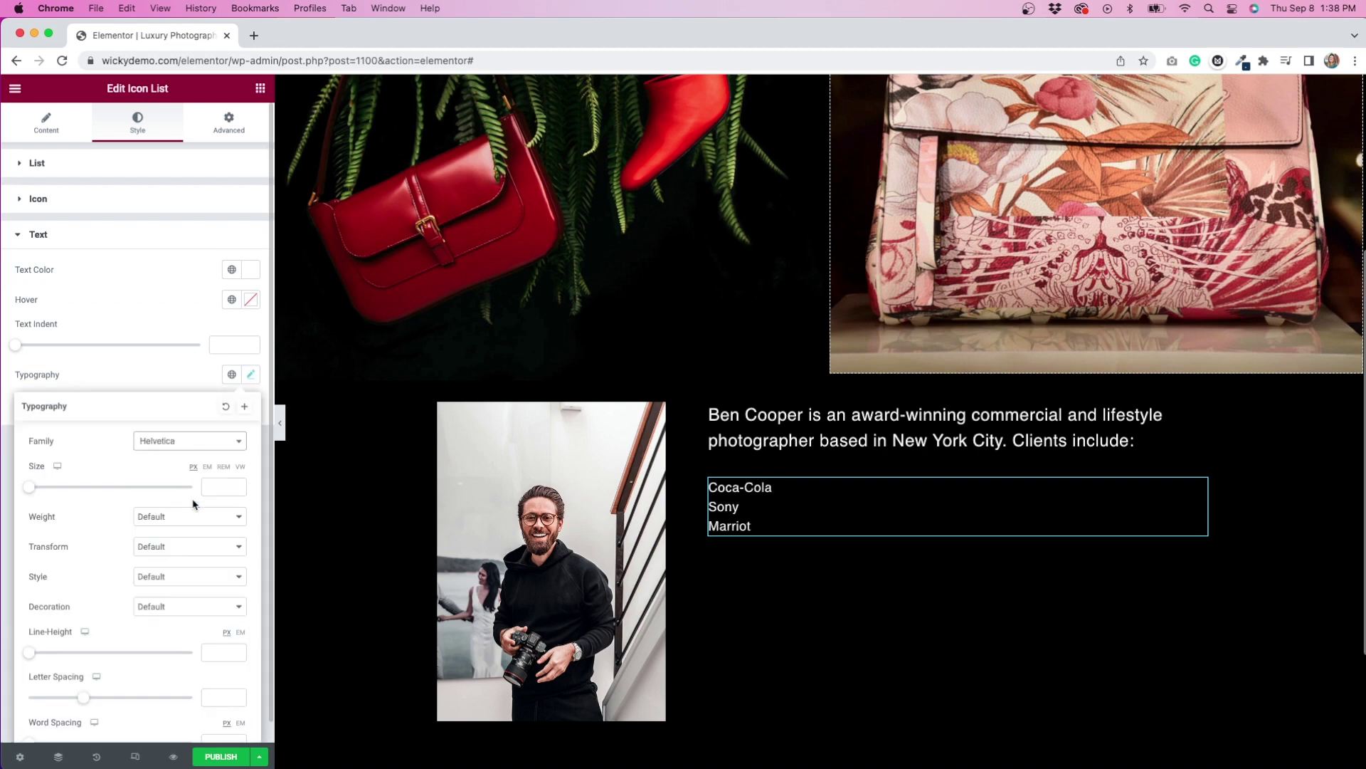
type("24")
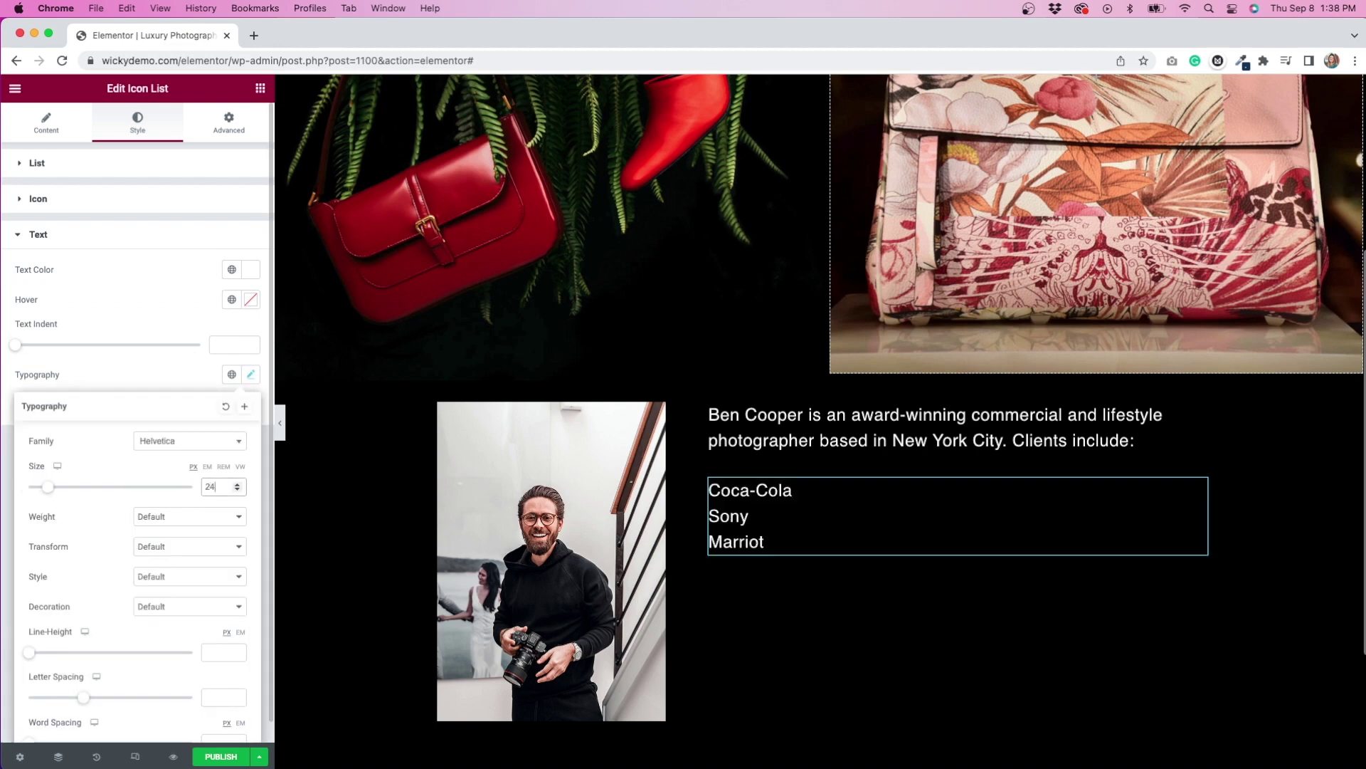
Step: Set the bio section's Vertical Align to Middle
left_click(733, 399)
left_click(161, 335)
left_click(162, 363)
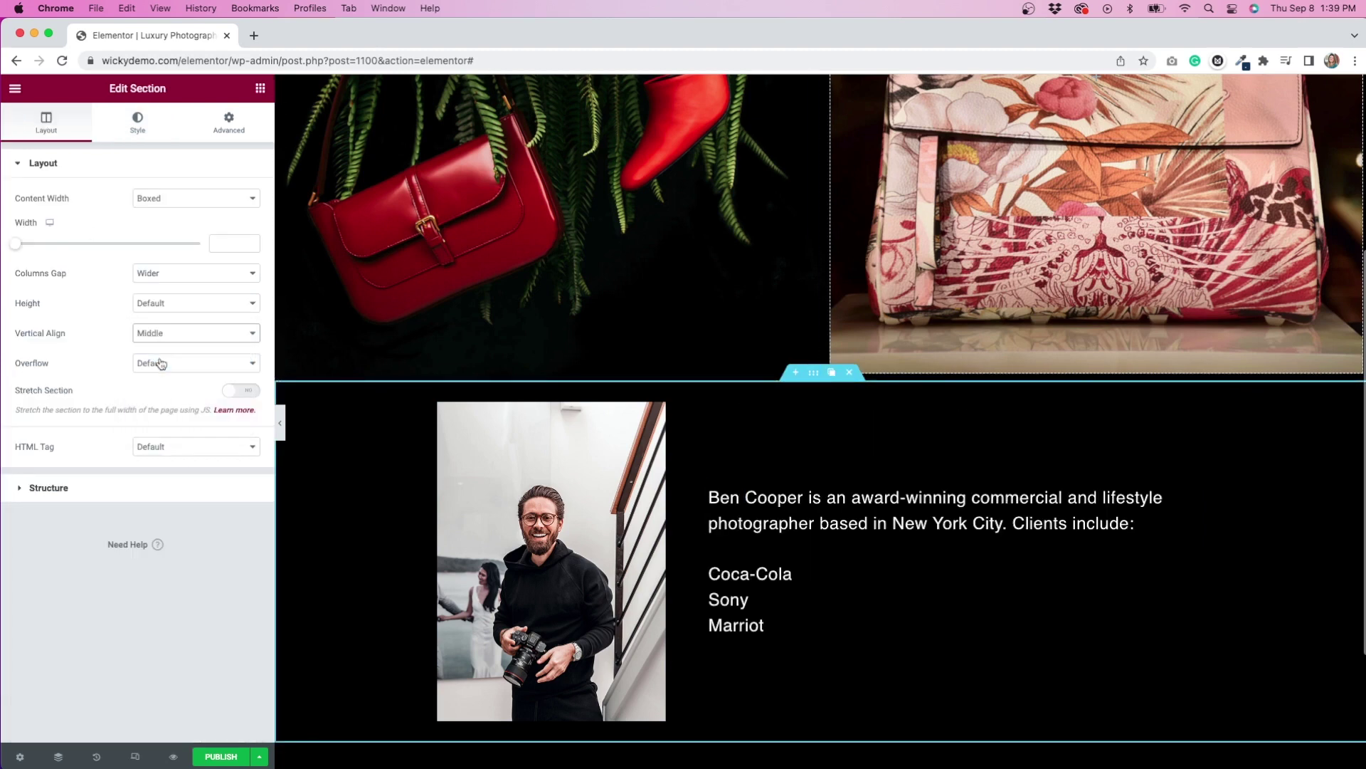
Step: Add a white 'Commercial & Lifestyle Photography' heading above the bio paragraph
left_click(259, 88)
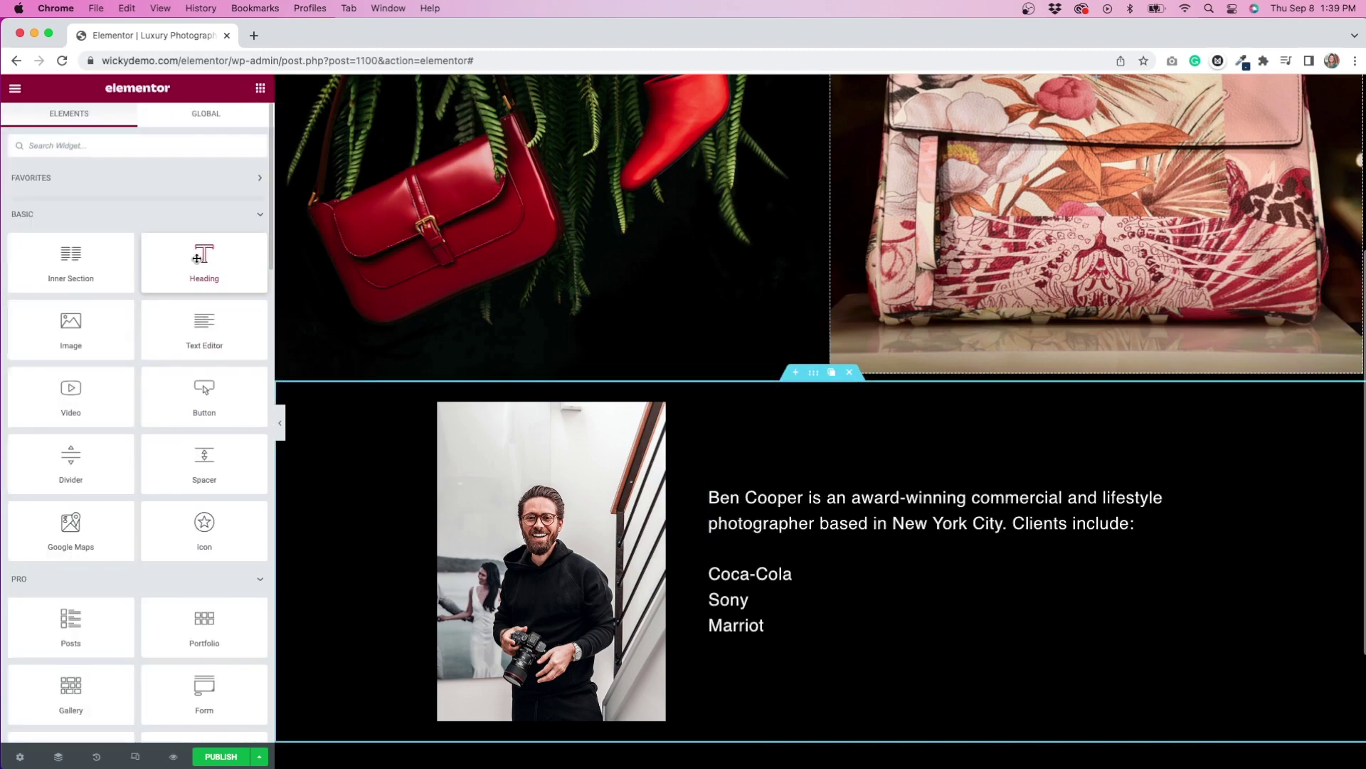
left_click_drag(197, 259, 787, 484)
type("Commercial & Lifestyle Photograp")
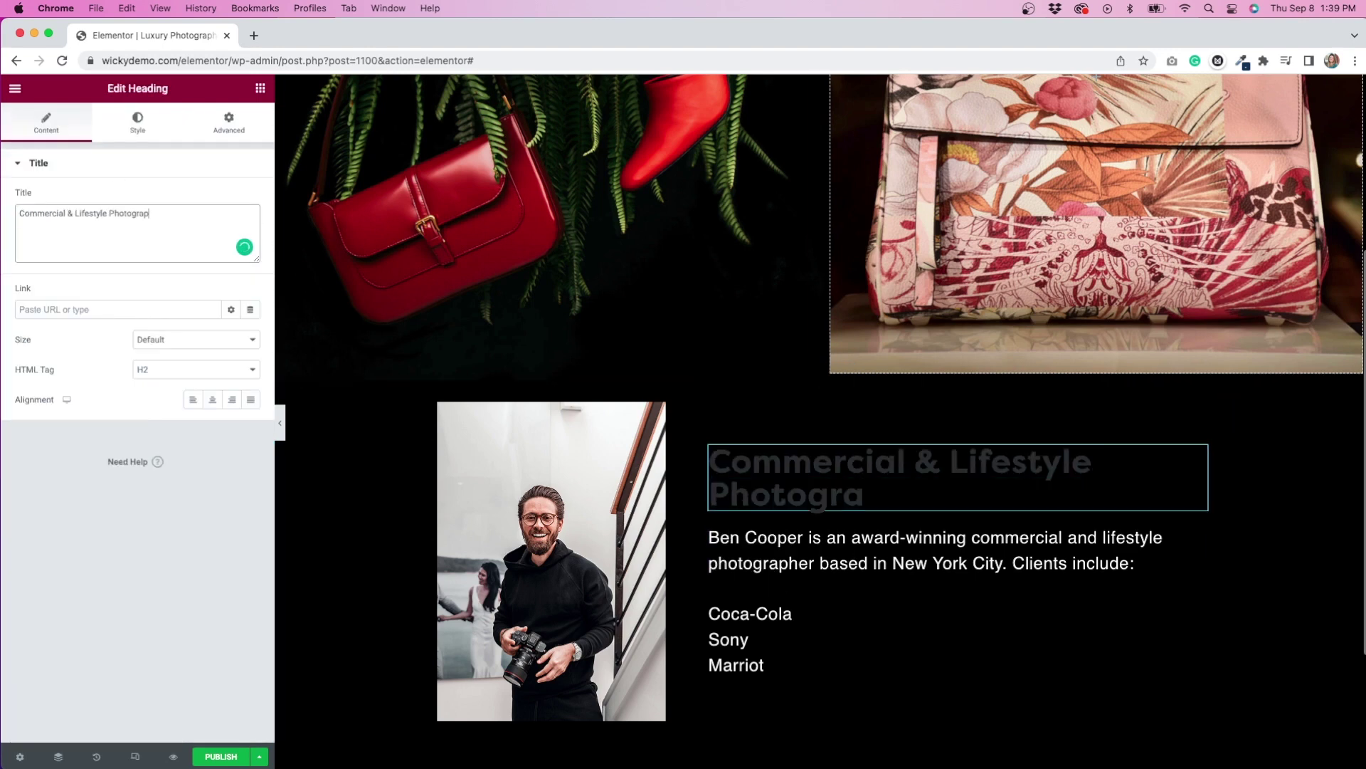
left_click(137, 121)
left_click(251, 197)
left_click(86, 232)
left_click(250, 198)
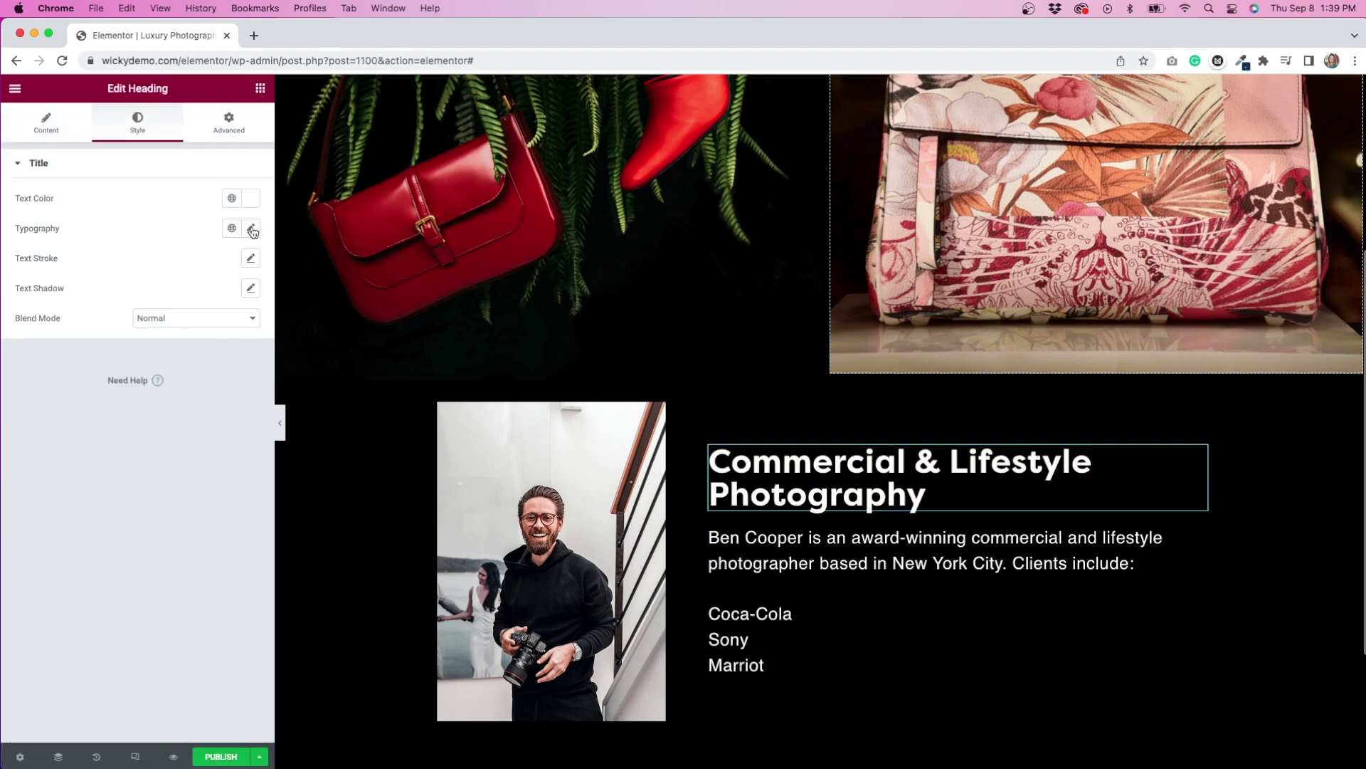
Step: Set the heading typography to Helvetica at 55 px
left_click(250, 228)
left_click(190, 294)
type("helv")
left_click(196, 351)
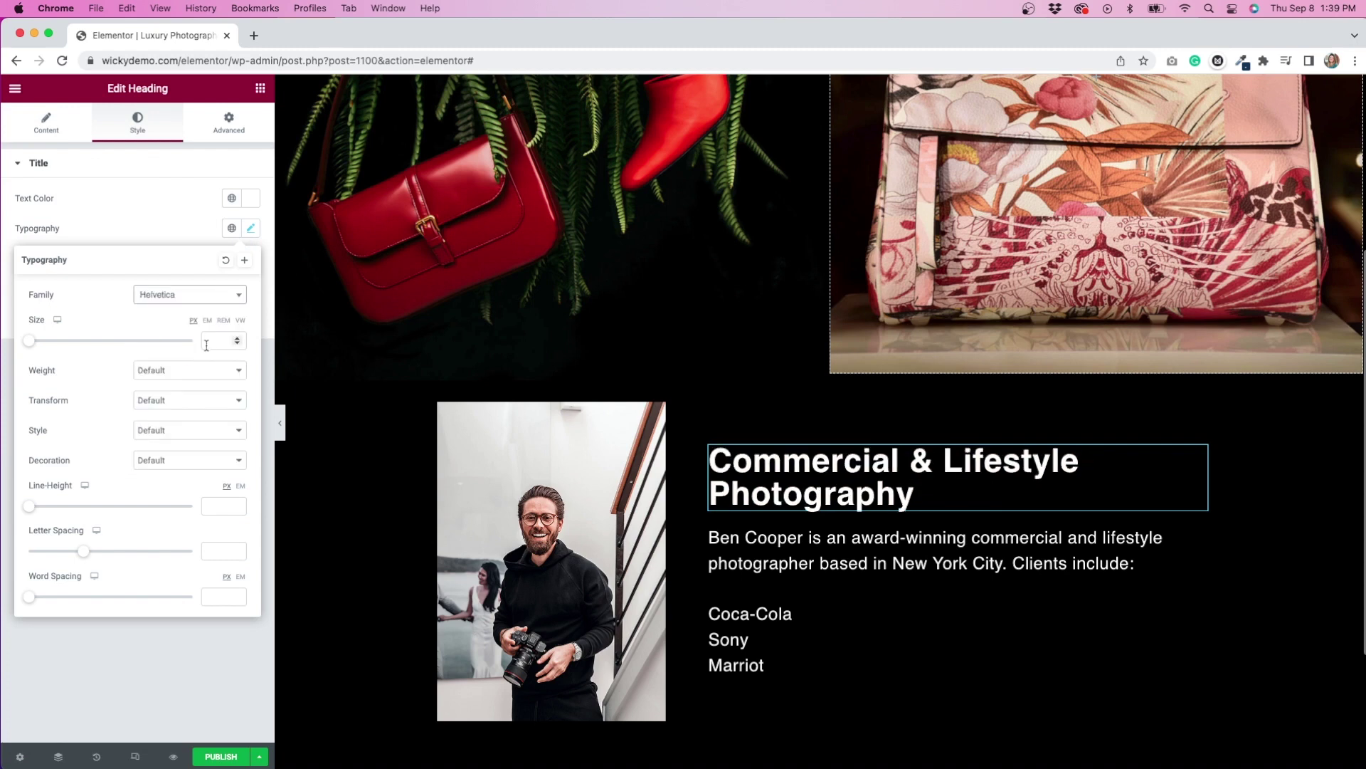
left_click(210, 341)
type("45")
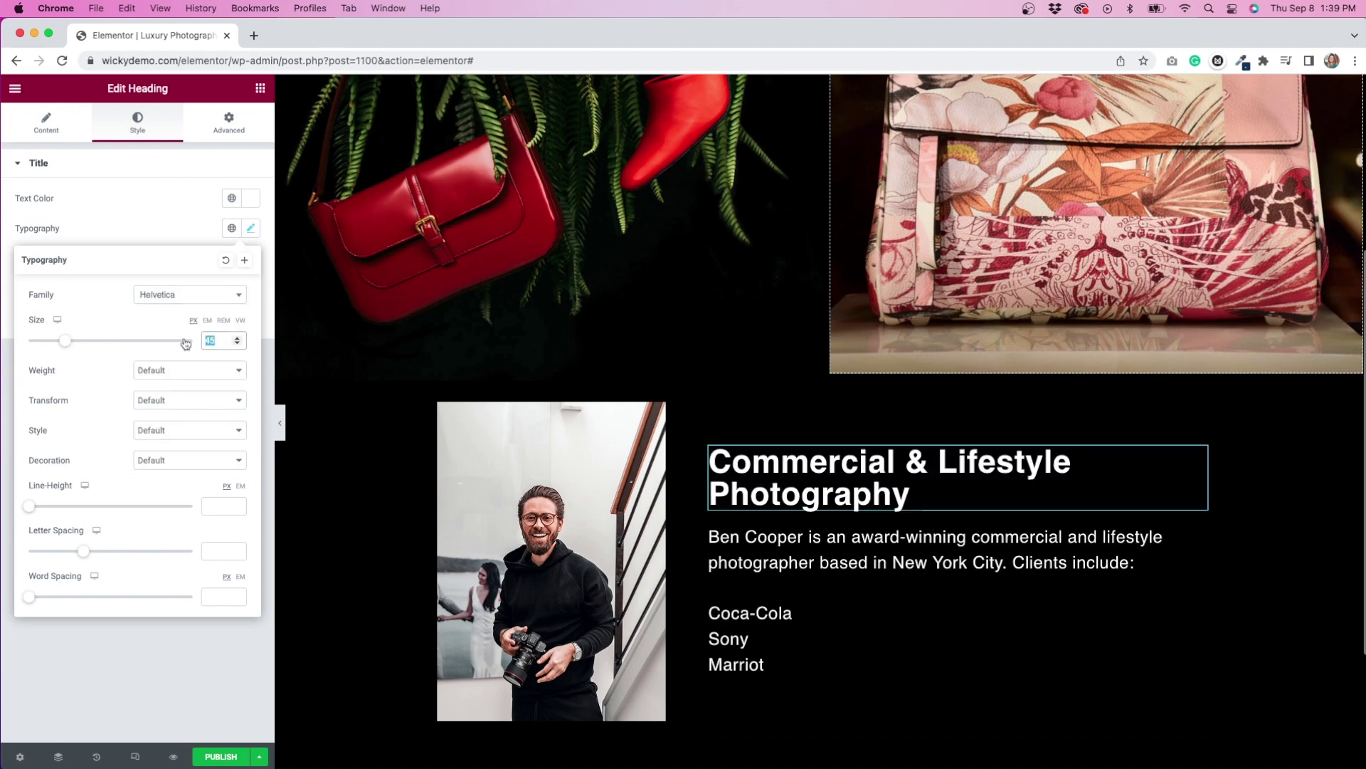
type("55")
scroll(986, 570, "down", 4)
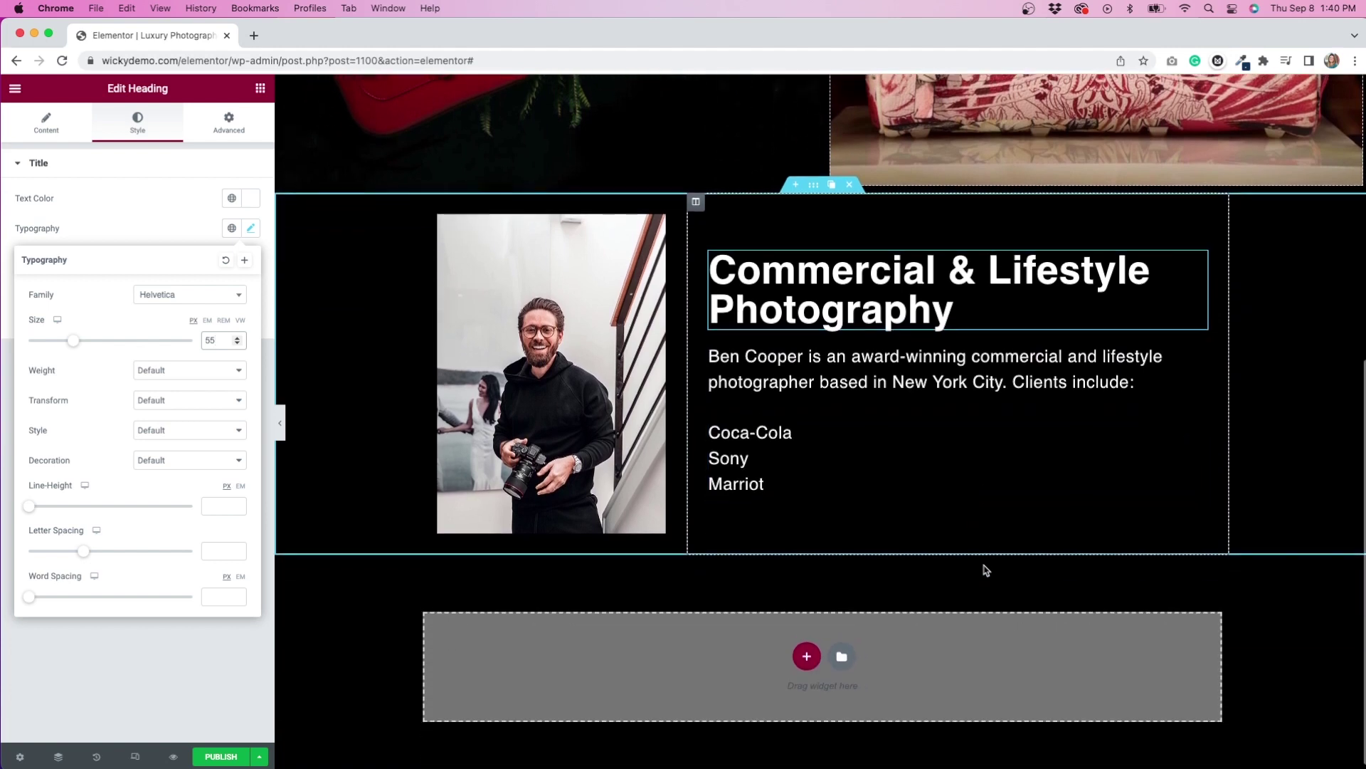
left_click(260, 89)
Step: Place a Divider above the heading with the label text 'About'
type("div")
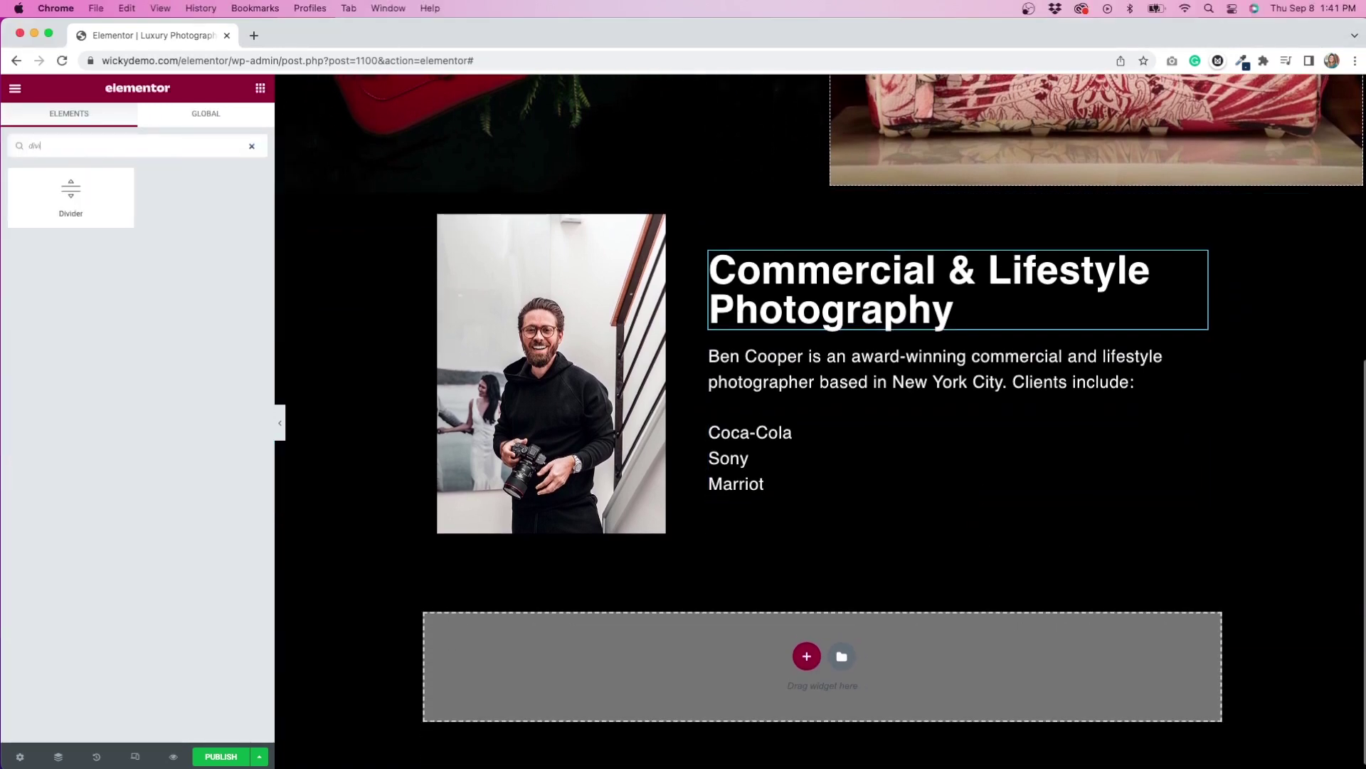
left_click_drag(117, 197, 854, 259)
left_click(231, 314)
double_click(183, 345)
type("About")
Step: Make the divider's About label text white
left_click(137, 121)
left_click(250, 198)
left_click(58, 232)
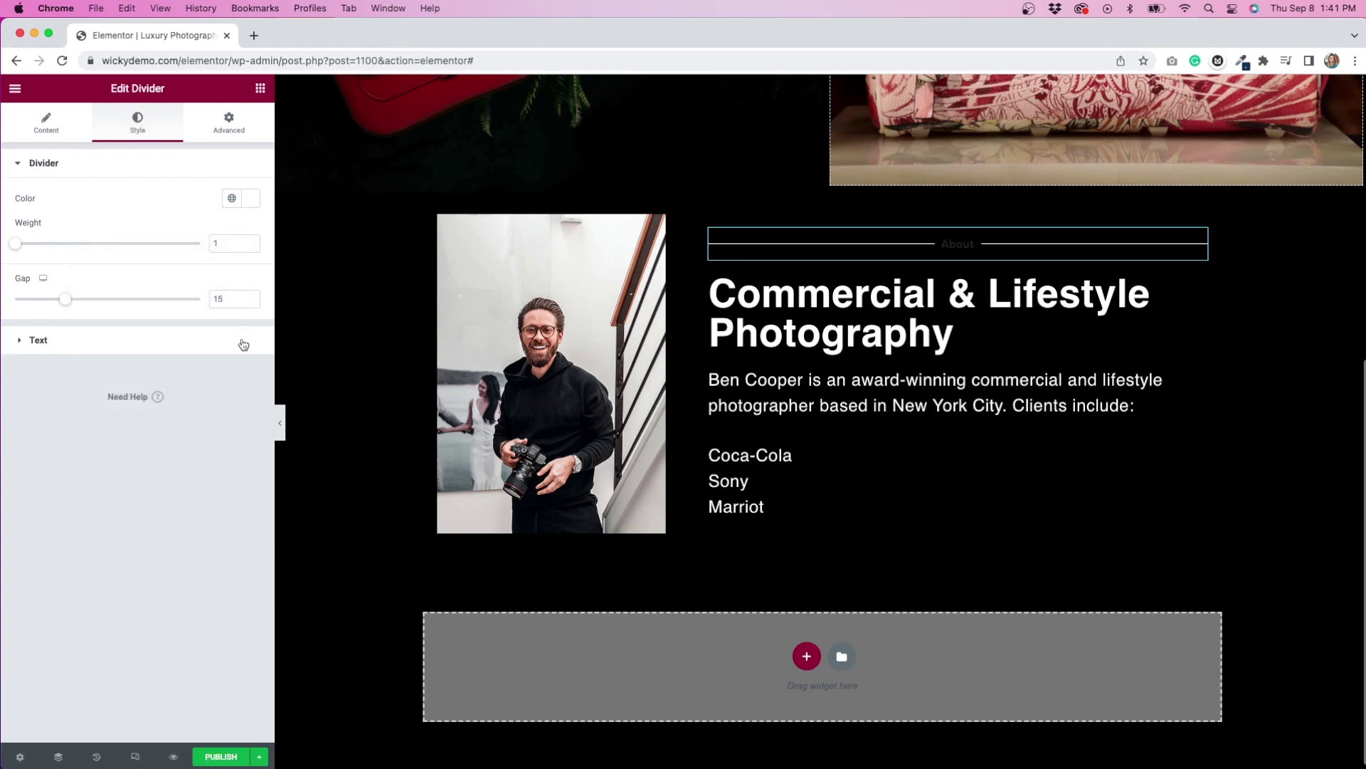
left_click(140, 347)
left_click(251, 233)
left_click(85, 272)
left_click(290, 274)
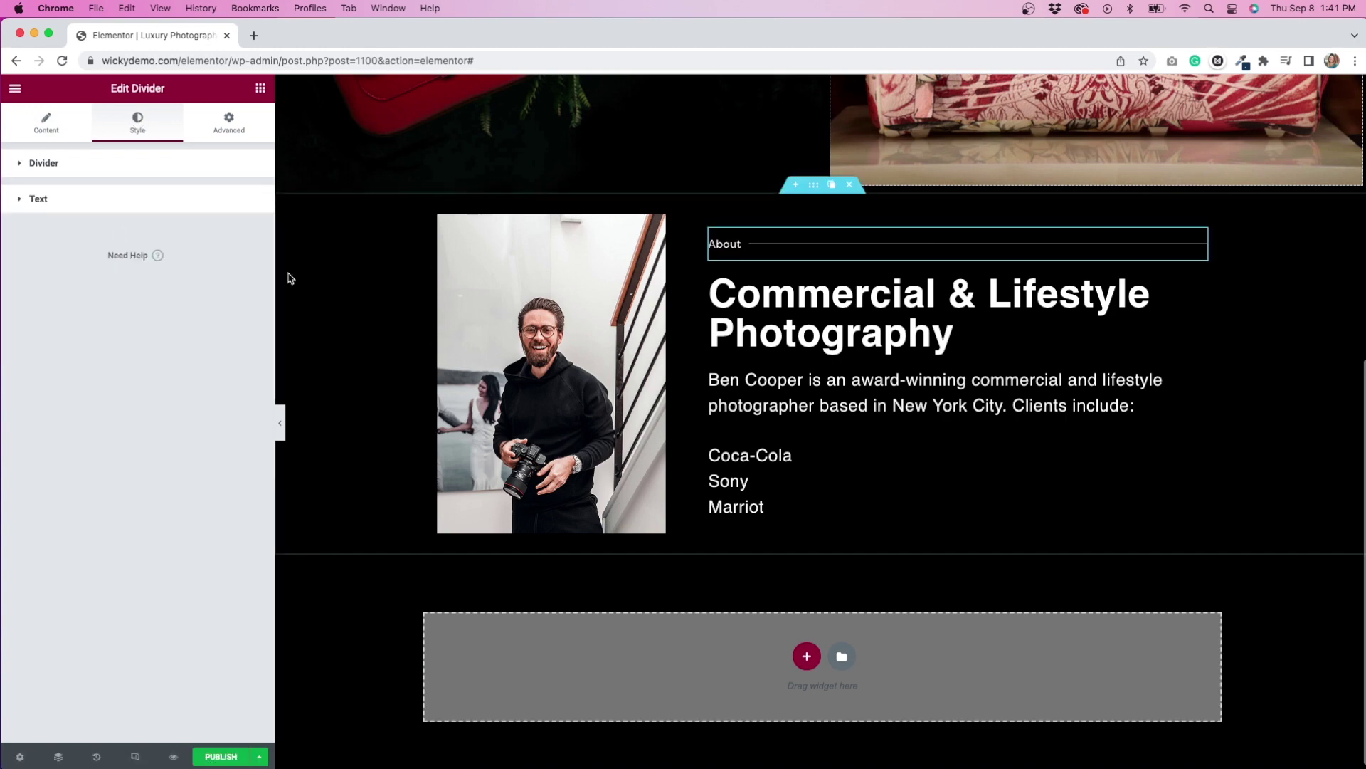
Step: Style the label Helvetica Bold Uppercase 20 px, then add a one-column section below
left_click(251, 264)
left_click(189, 330)
left_click(204, 393)
left_click(192, 412)
left_click(191, 436)
left_click(189, 436)
left_click(190, 453)
left_click(208, 376)
type("20")
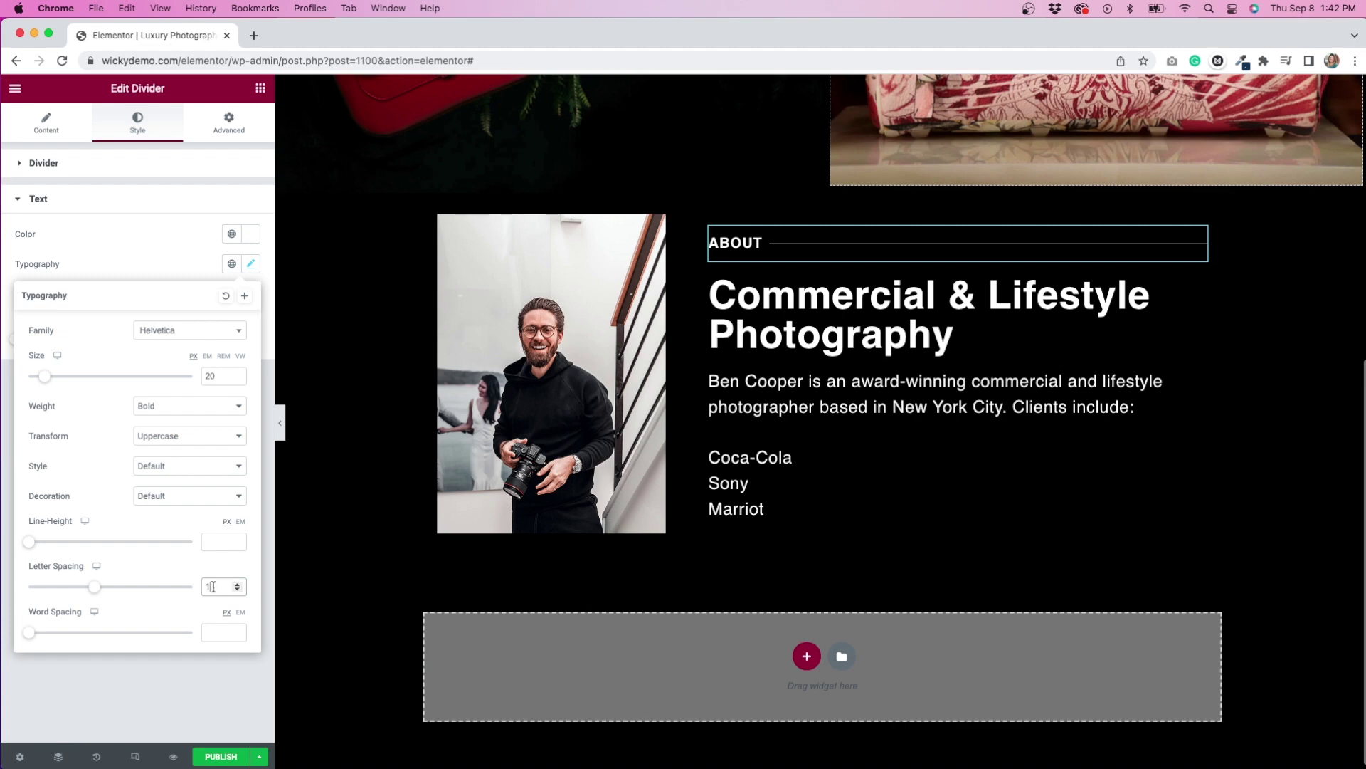
left_click(806, 656)
left_click(635, 688)
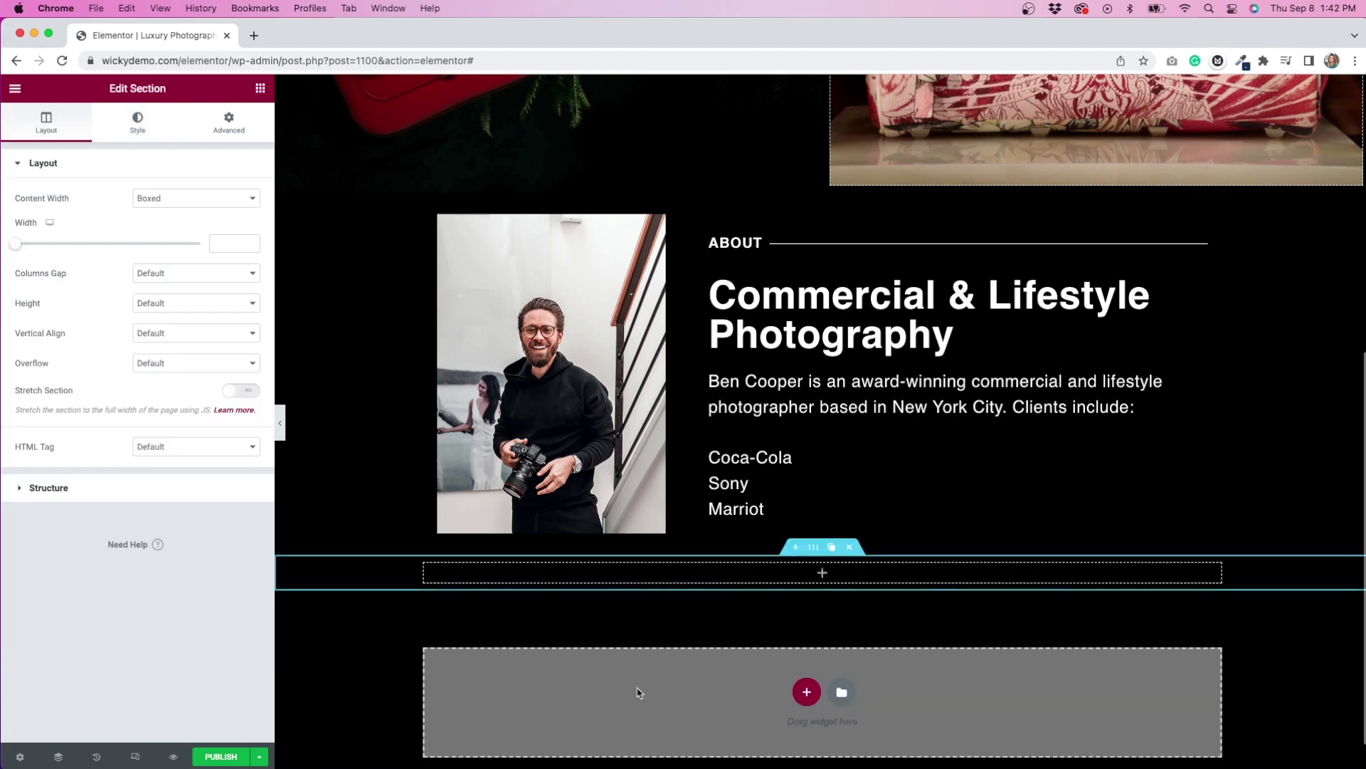
Step: Place a Gallery in the new section holding 22 photos, from whiskey to kitchen
left_click(822, 529)
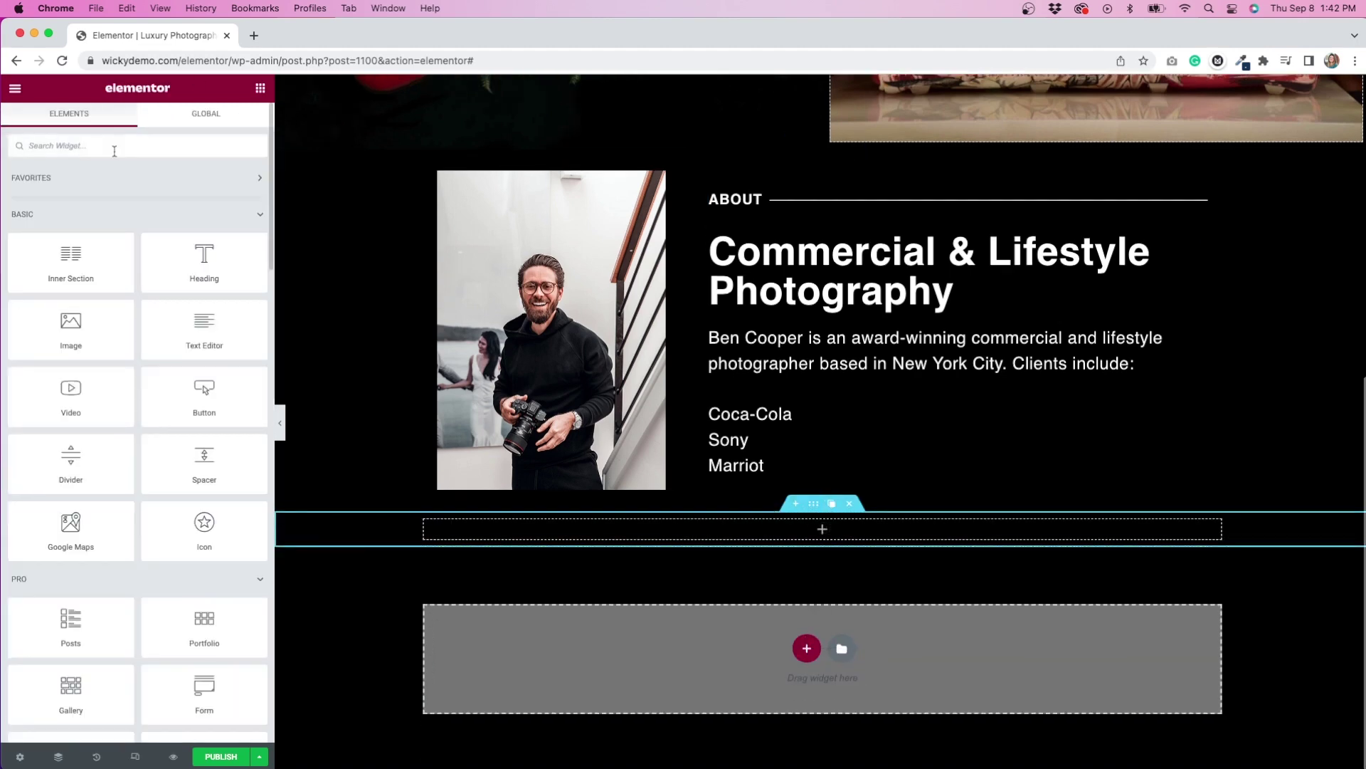
type("gall")
left_click_drag(204, 197, 819, 530)
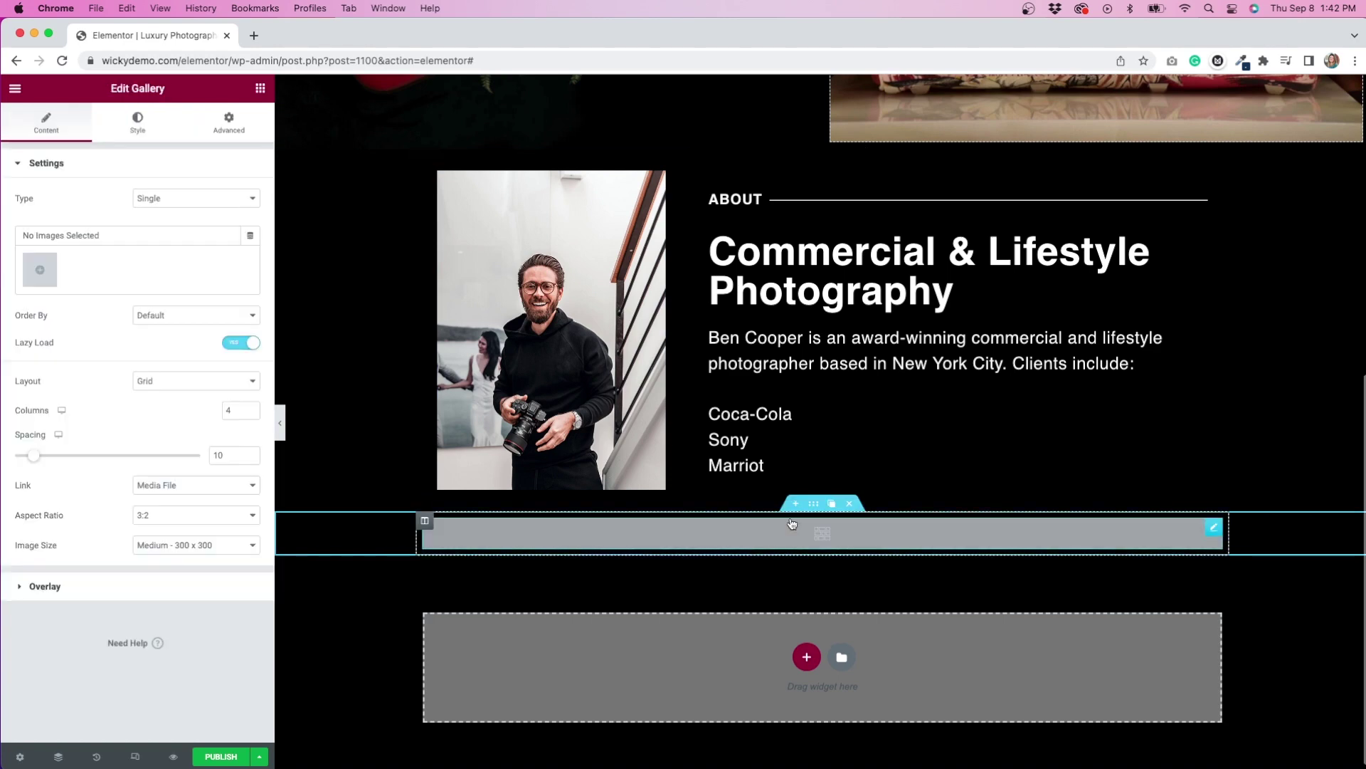
left_click(39, 271)
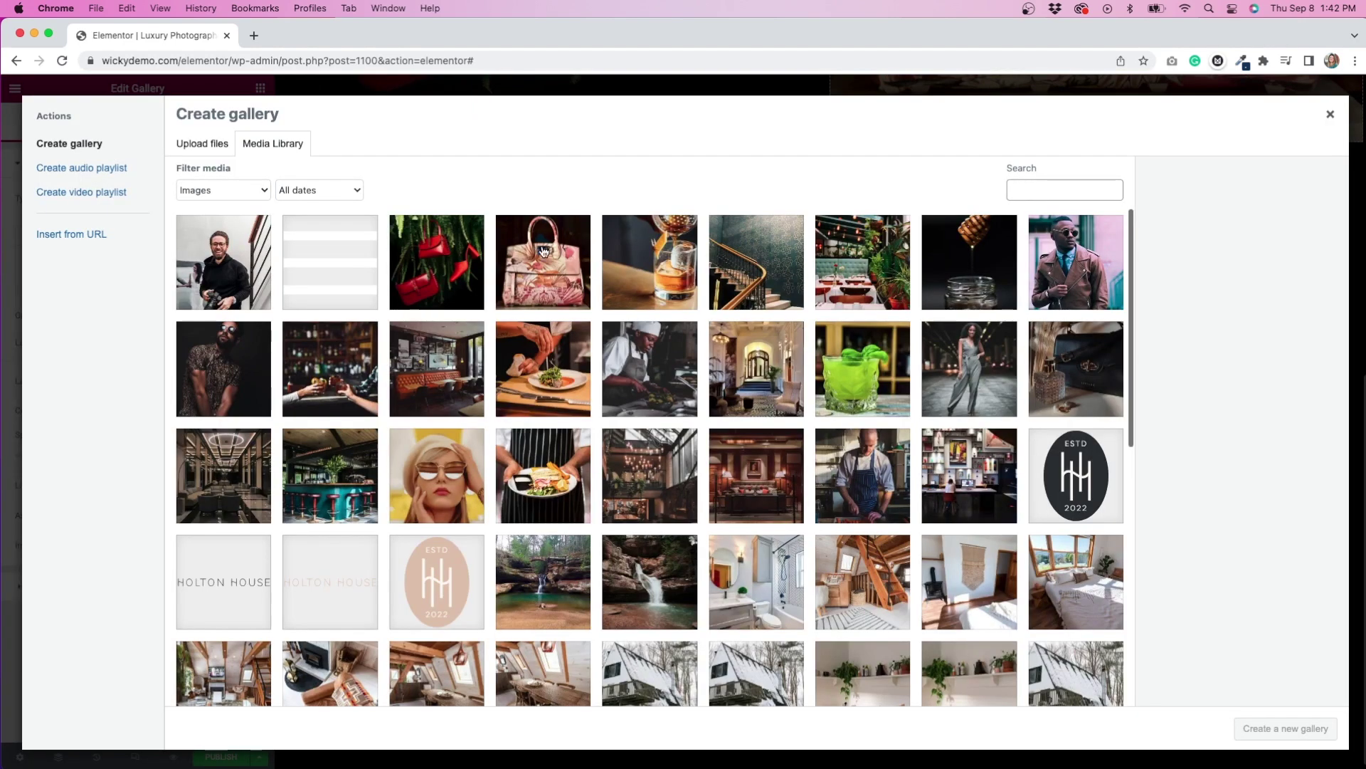
left_click(650, 262)
left_click(969, 476, "shift")
left_click(1302, 738)
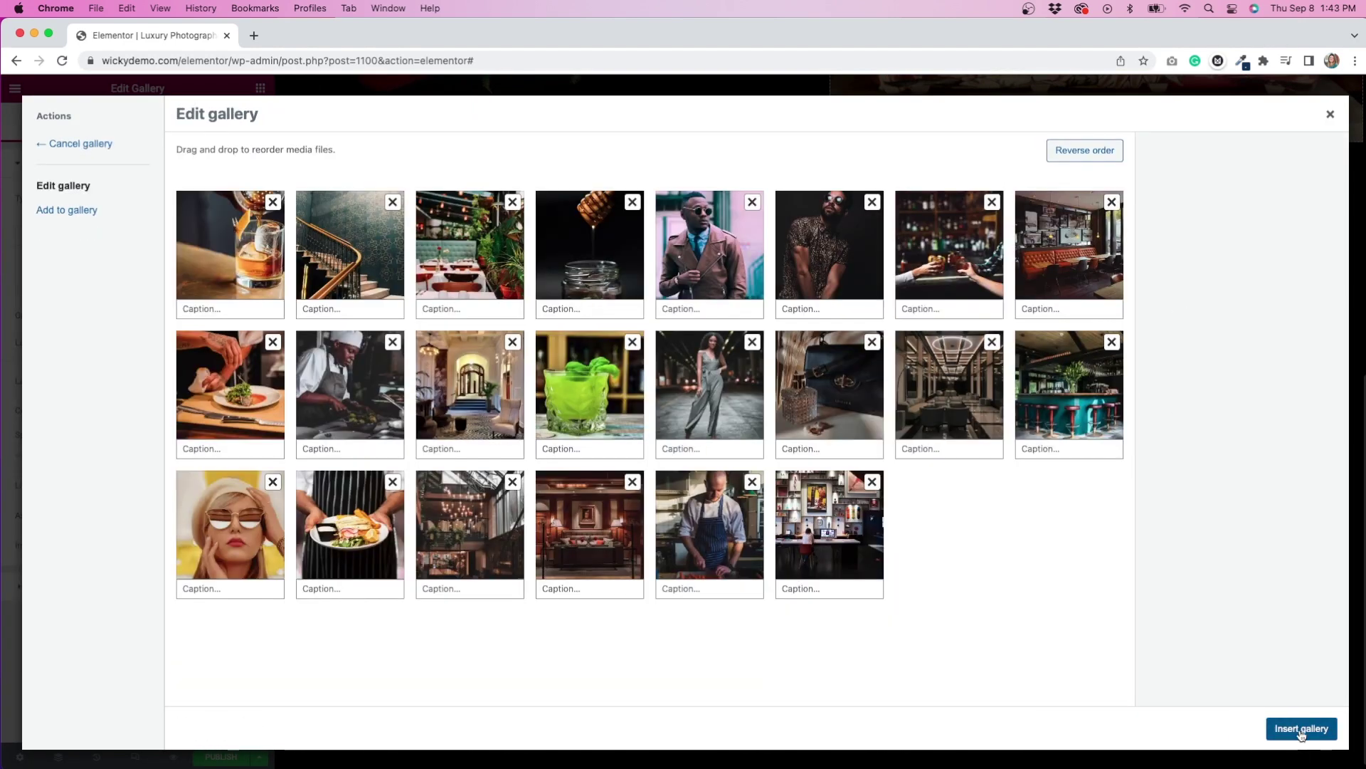
left_click(1302, 733)
Step: Switch the gallery to Masonry layout and make its section Full Width with Wider gap
left_click(169, 459)
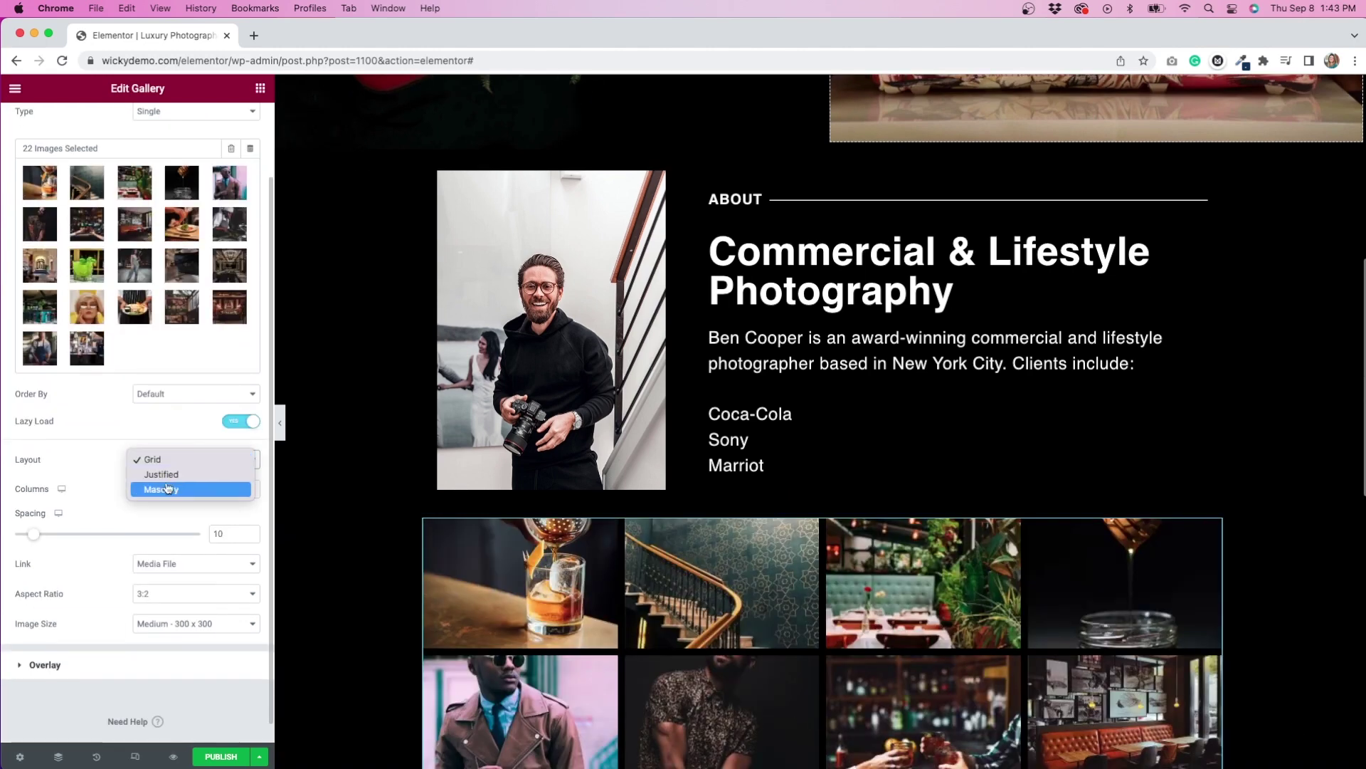
left_click(168, 491)
left_click(814, 503)
left_click(171, 199)
left_click(173, 213)
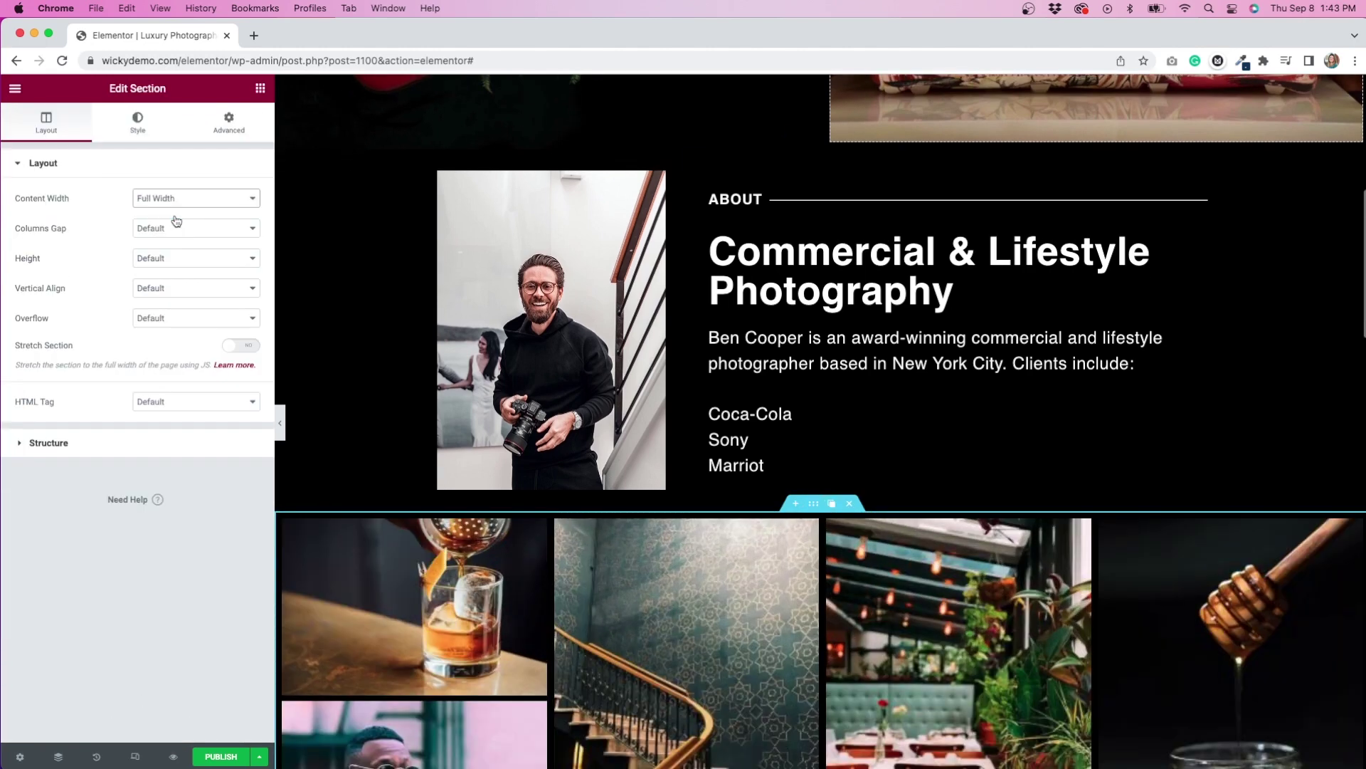
left_click(138, 229)
left_click(147, 302)
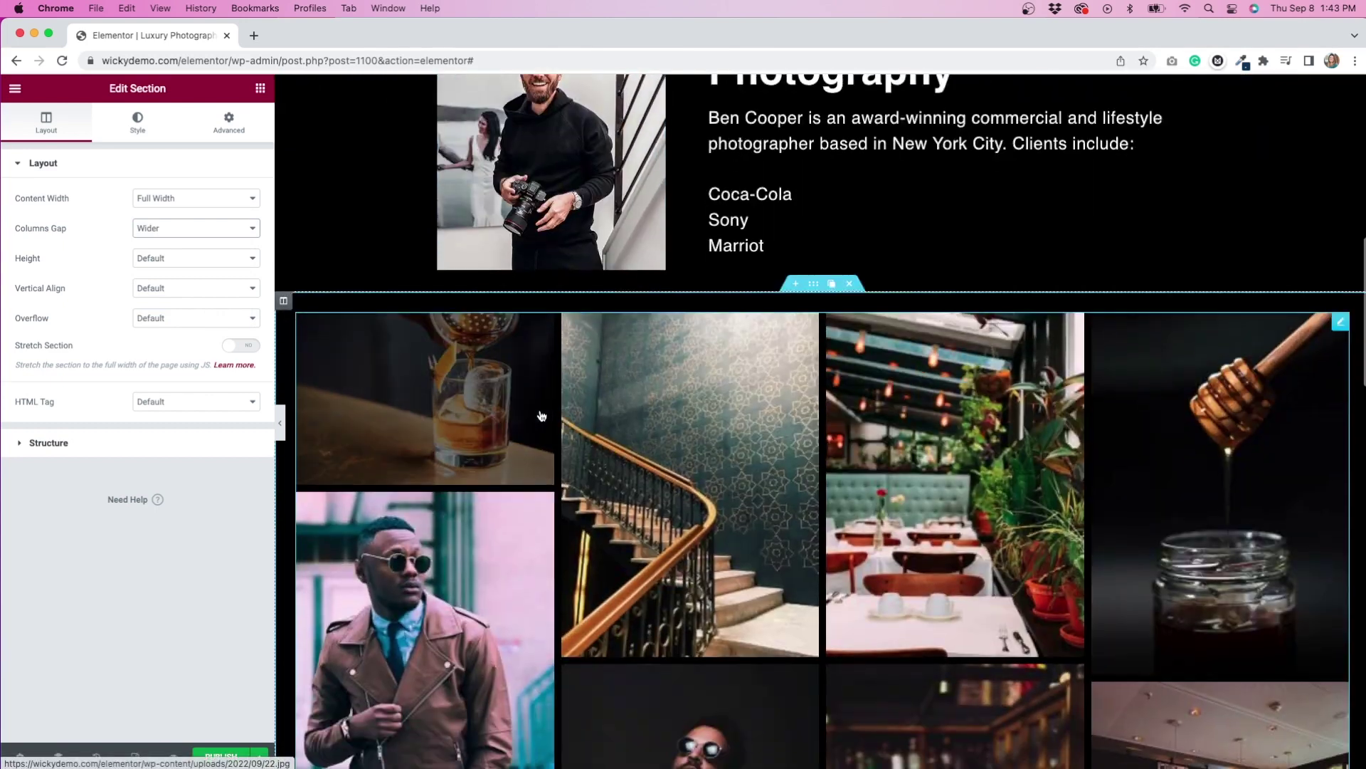
Step: Set the gallery Image Size to Full and Spacing to 20
left_click(137, 121)
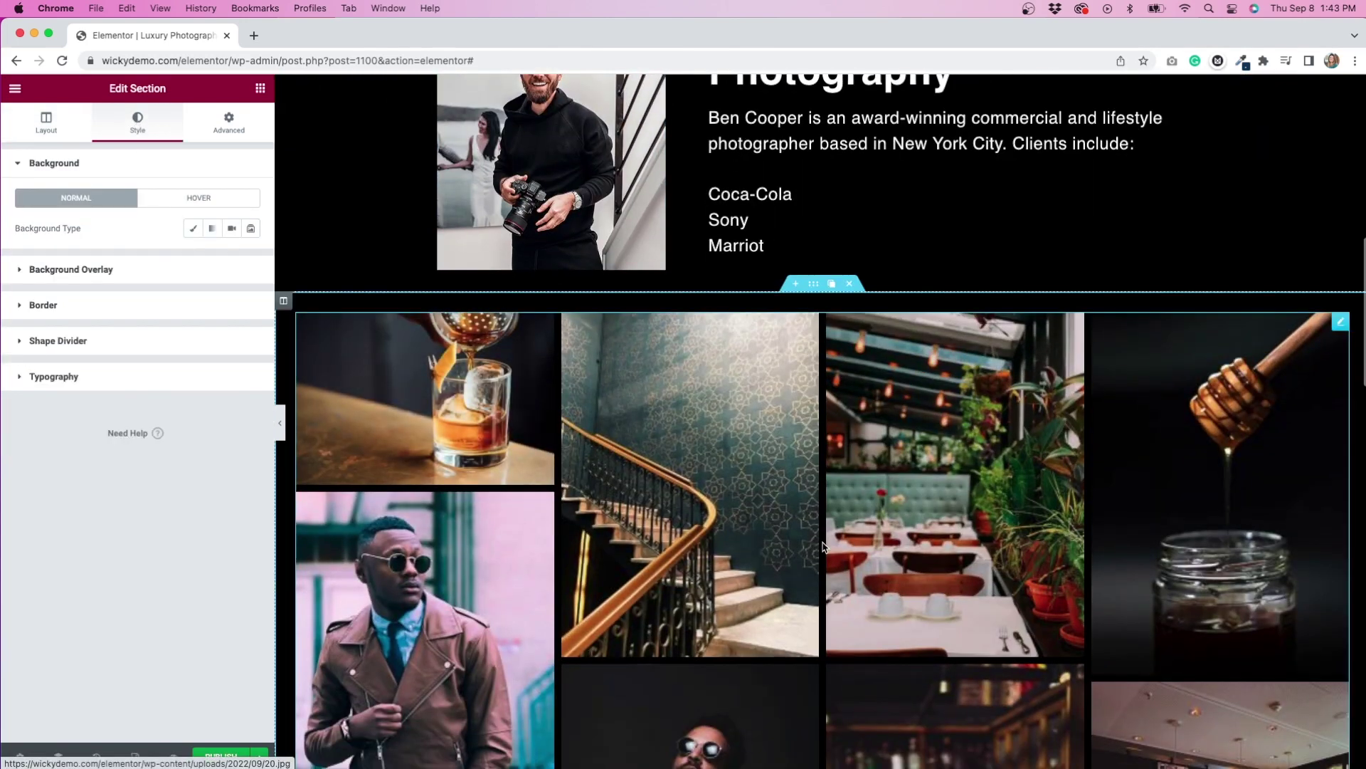
left_click(341, 498)
scroll(228, 603, "down", 2)
left_click(228, 603)
left_click(192, 677)
left_click_drag(34, 543, 52, 542)
scroll(601, 554, "down", 4)
scroll(601, 554, "down", 10)
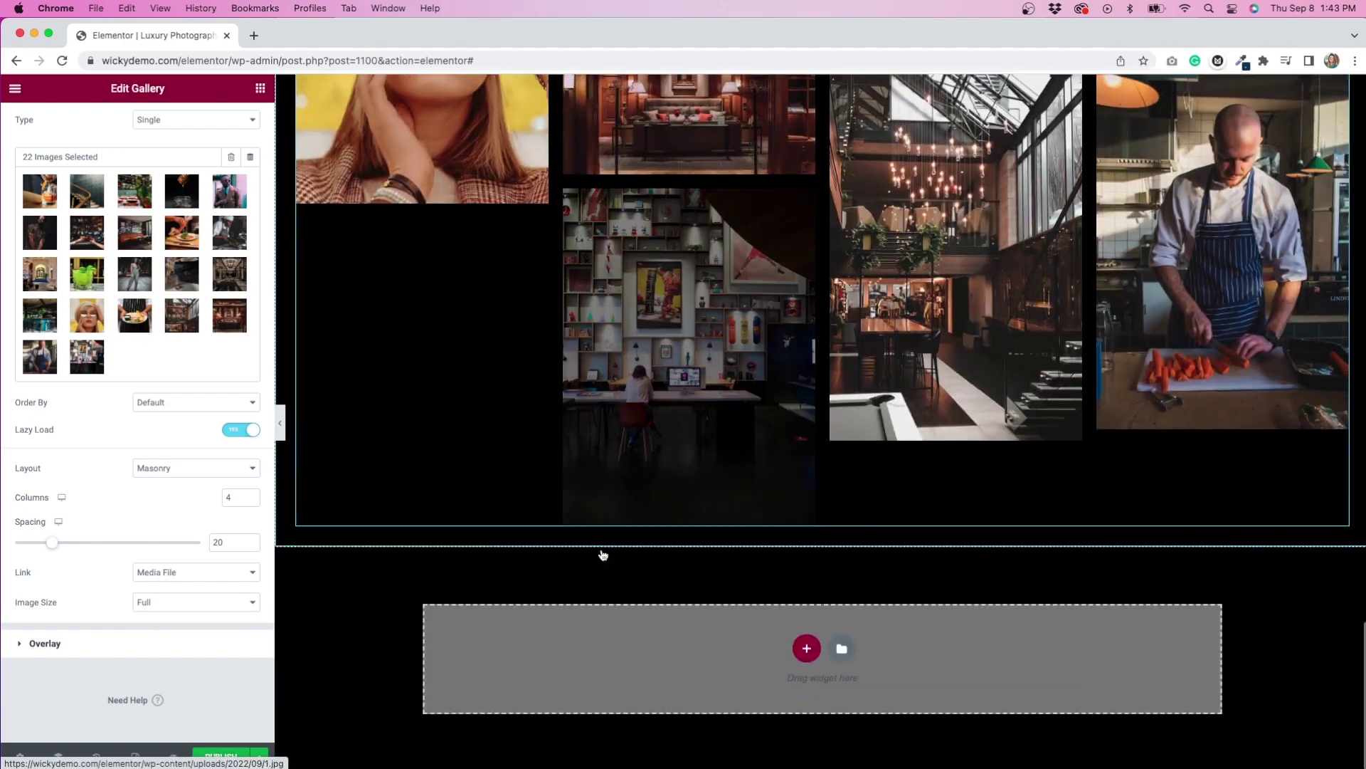
Step: Add a one-column section with a Testimonial widget and remove its avatar image
left_click(807, 648)
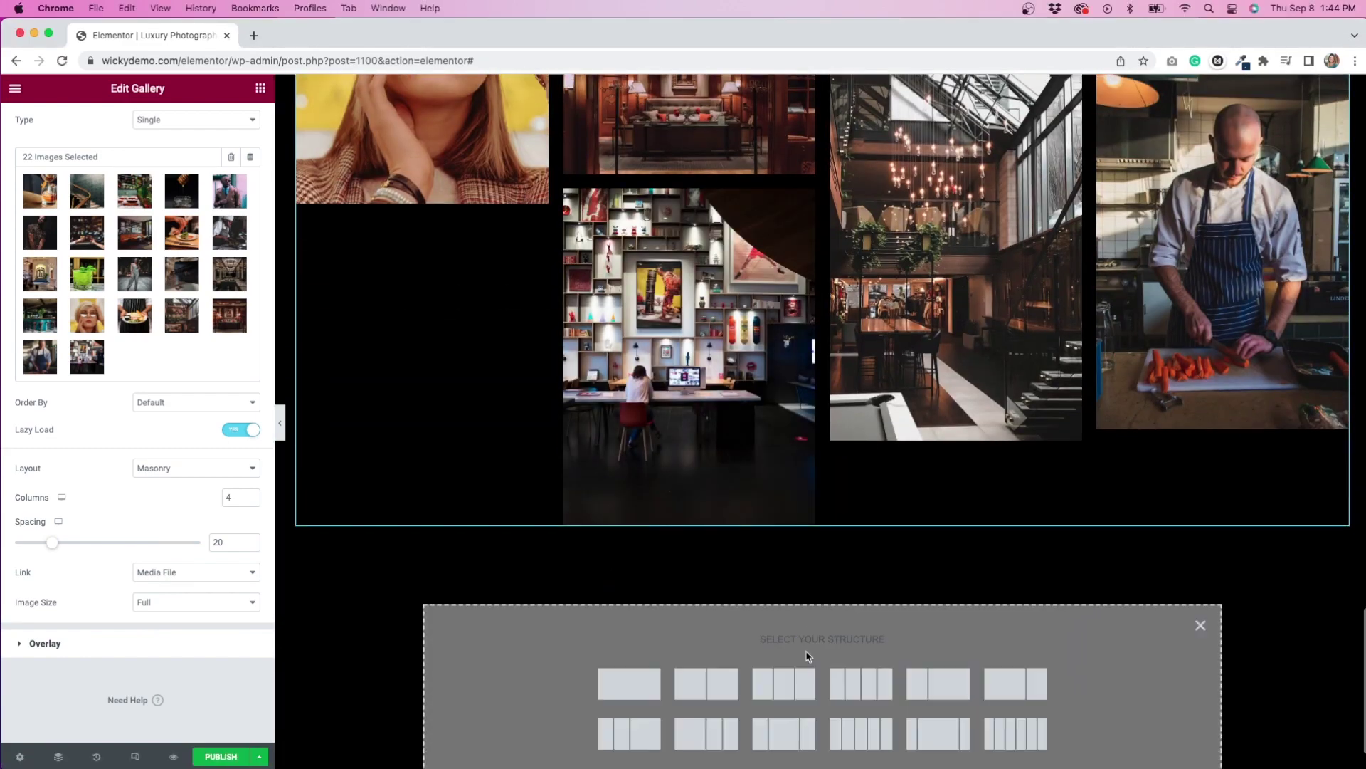
left_click(640, 681)
left_click(682, 567)
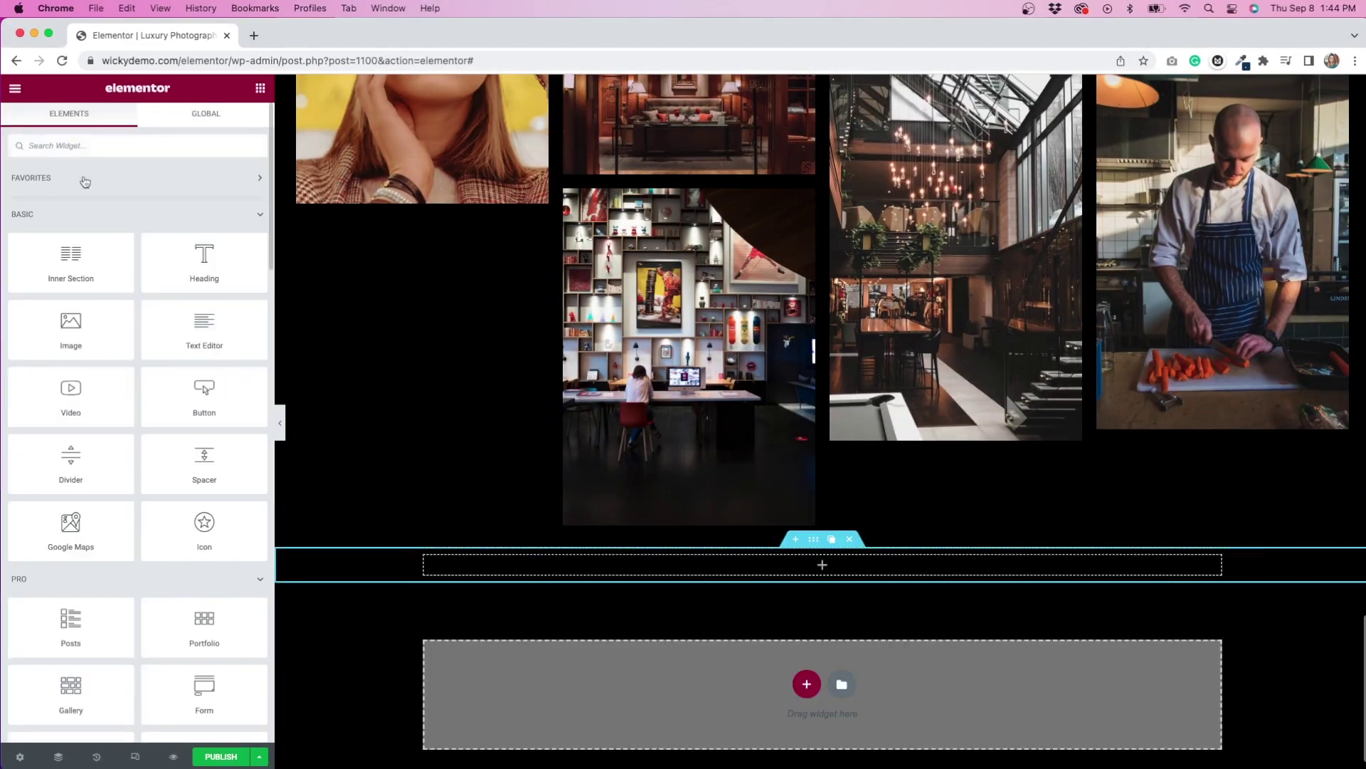
type("testi")
left_click_drag(67, 187, 810, 562)
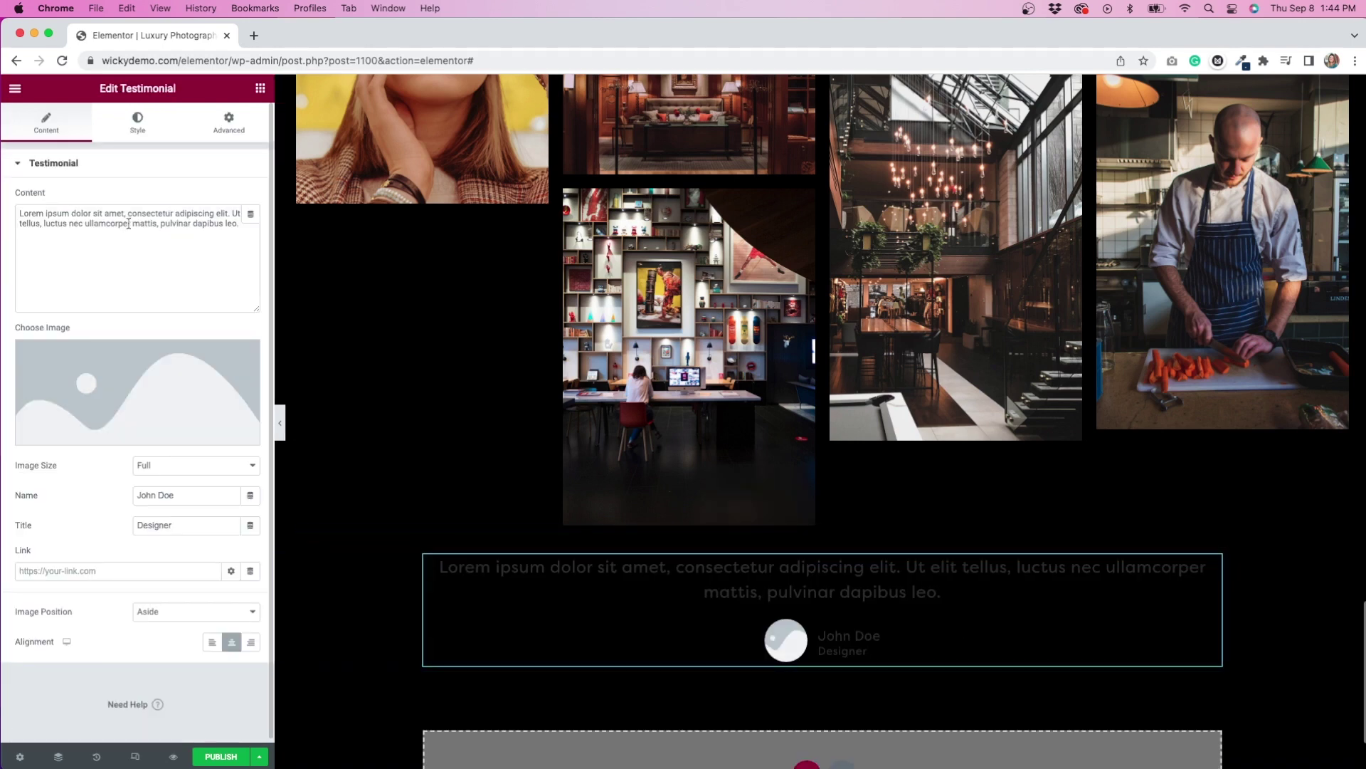
left_click(251, 350)
Step: Make the testimonial quote white Helvetica at size 42
left_click(137, 121)
left_click(251, 199)
left_click(92, 242)
left_click(250, 228)
left_click(189, 294)
type("hel")
left_click(182, 352)
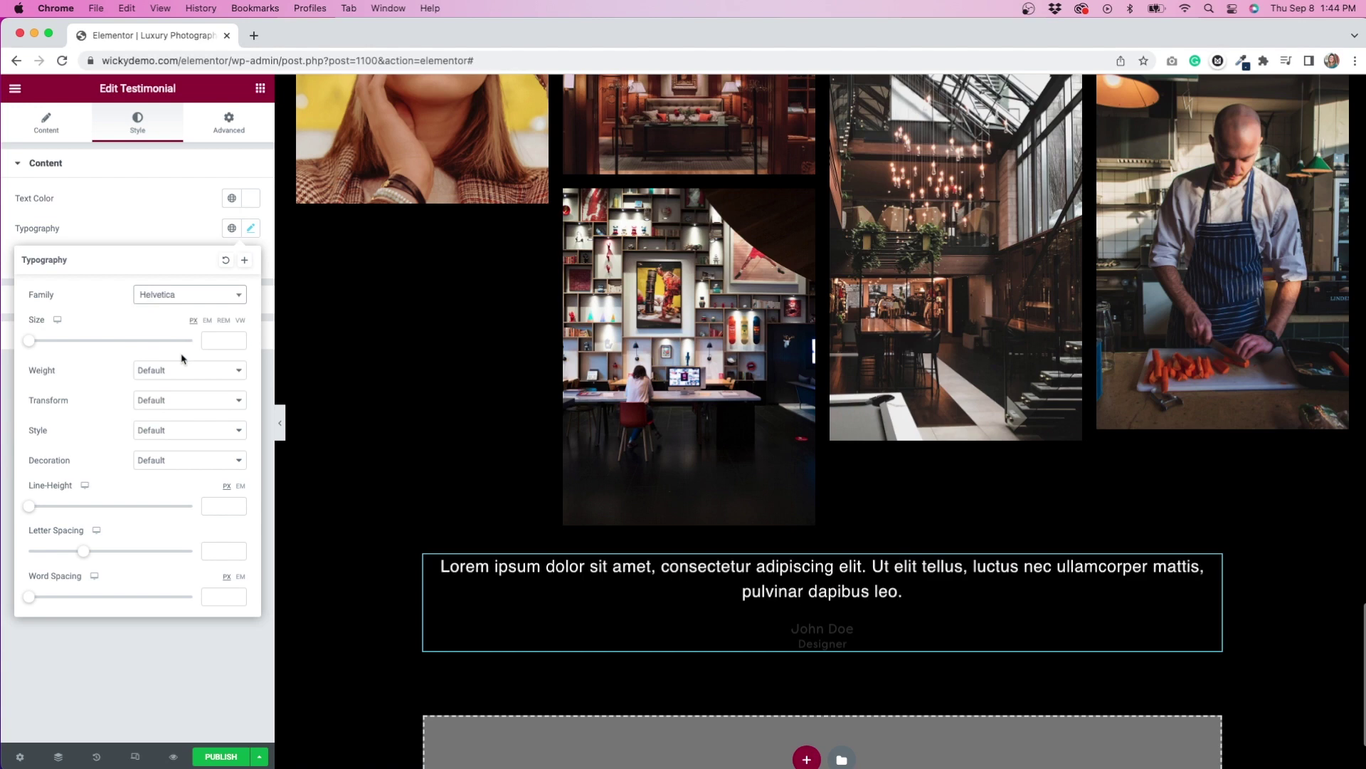
type("42")
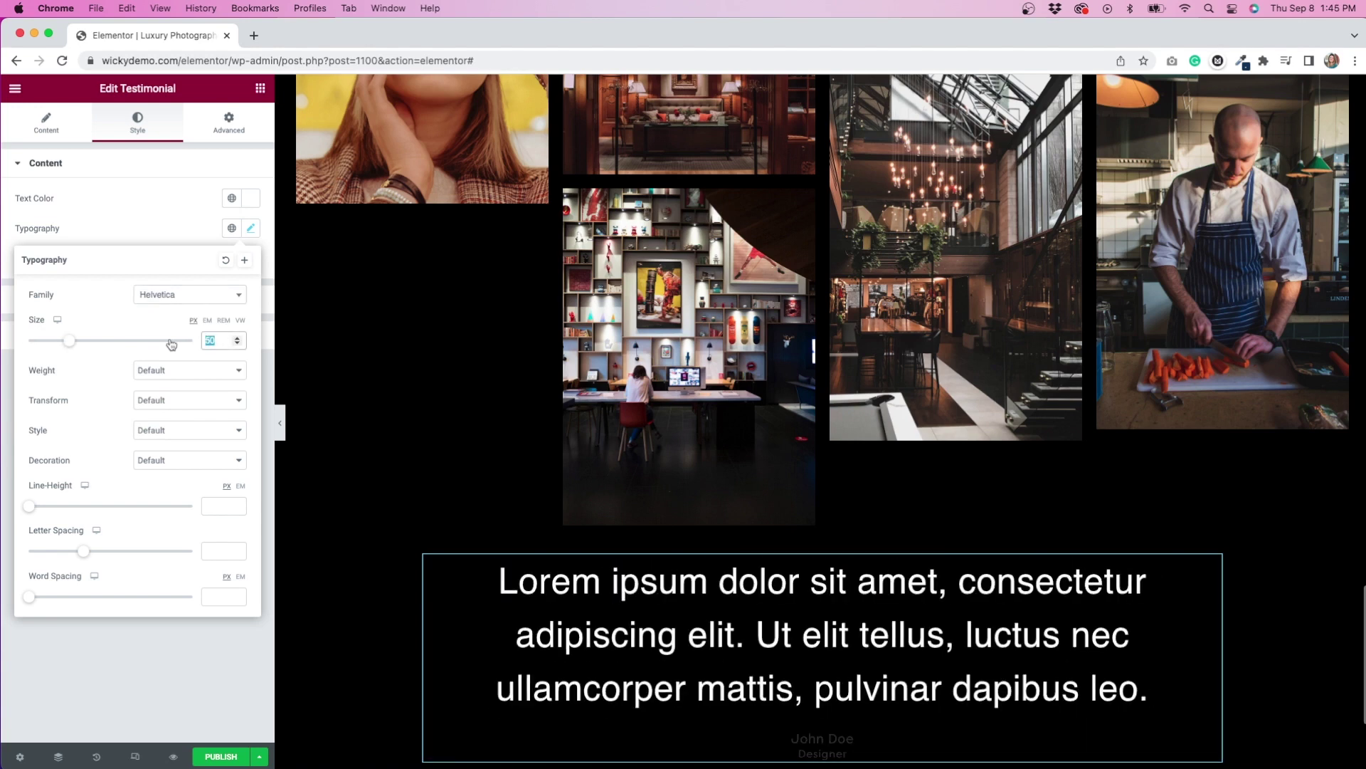
left_click(84, 165)
Step: Make the name white and the Designer title white Helvetica
left_click(174, 342)
left_click(250, 234)
left_click(191, 356)
left_click(191, 342)
left_click(250, 299)
left_click(196, 366)
left_click(164, 420)
left_click(251, 269)
left_click(96, 320)
Step: Set the name font to Helvetica and enlarge the title font size
left_click(42, 198)
left_click(251, 263)
left_click(190, 330)
left_click(190, 397)
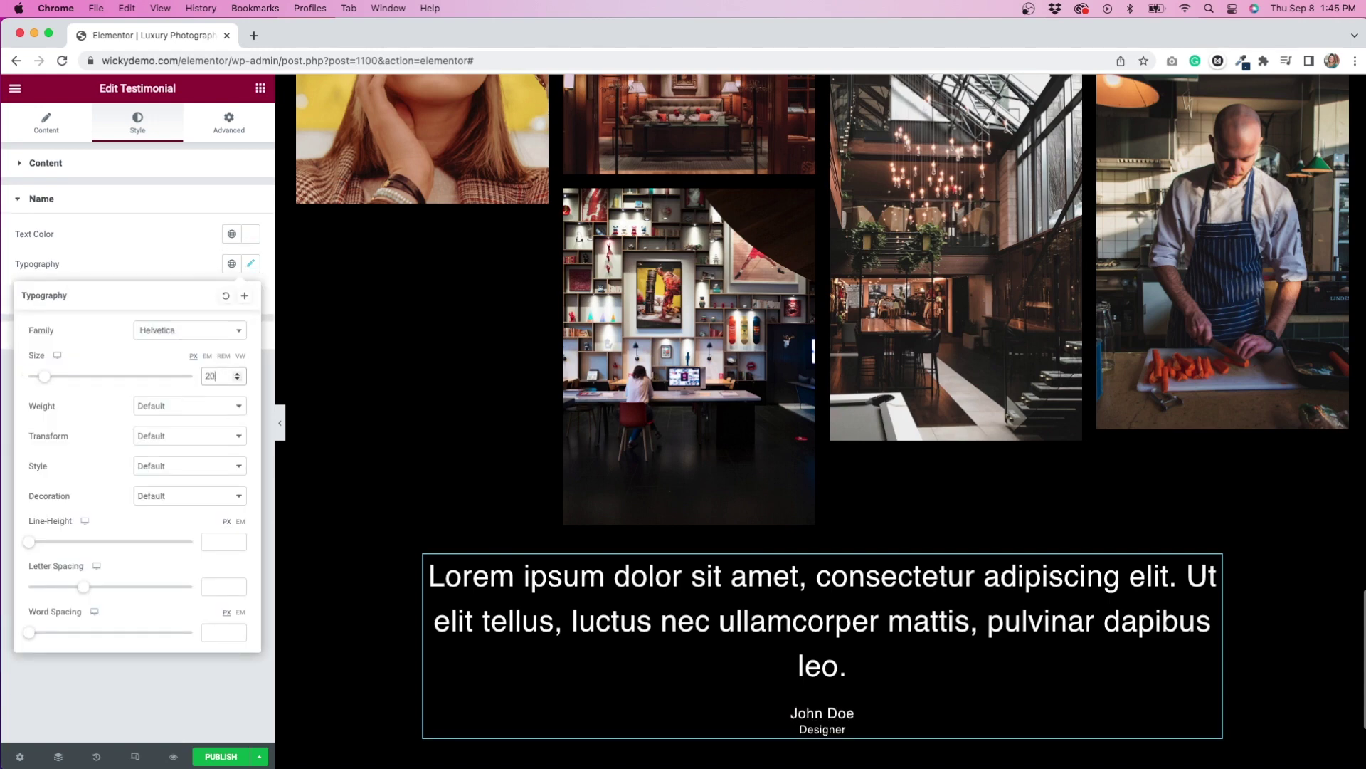
left_click(192, 342)
left_click(252, 306)
left_click(217, 407)
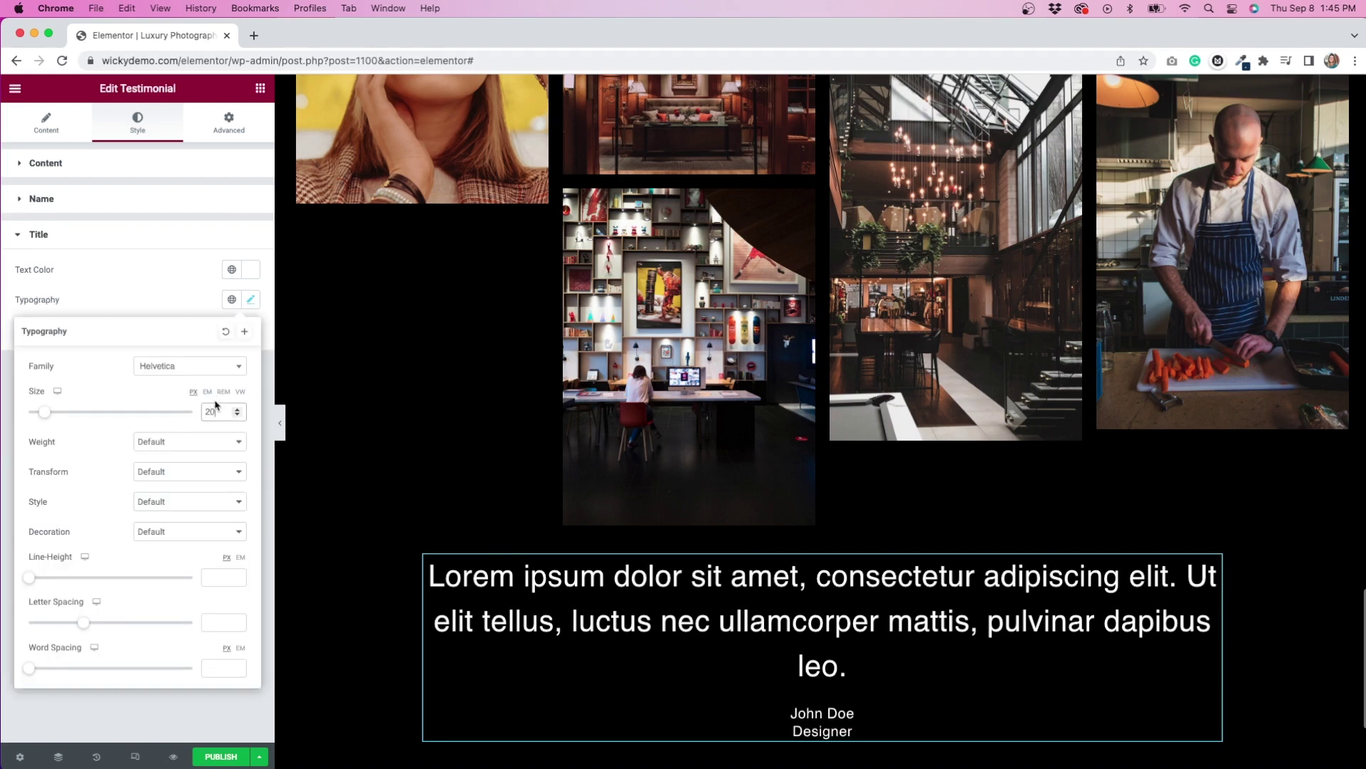
left_click(163, 294)
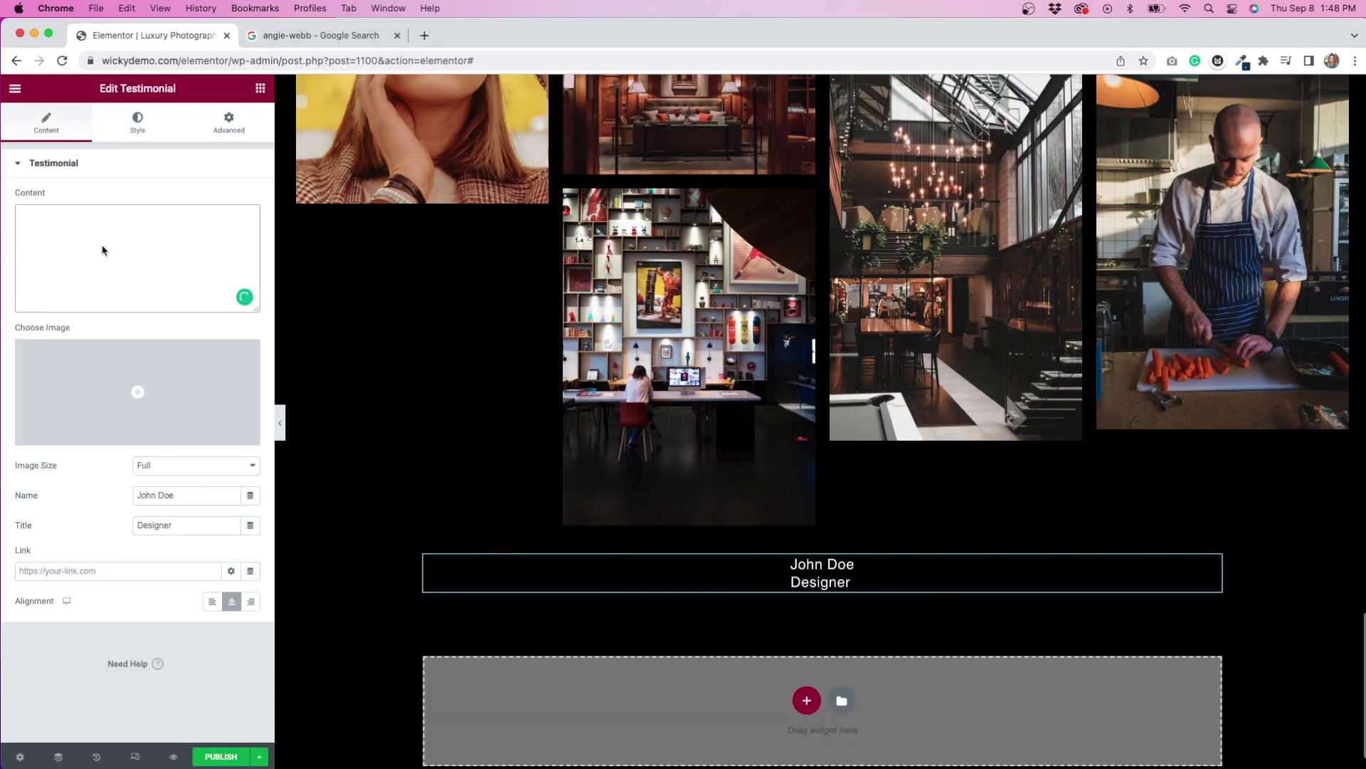
Step: Paste the testimonial quote and wrap it in quotation marks
type("I've worked with Ben on a few photography projects and he is fantastic! He really understands how to shoot for a marketing purpose and create photos that produce results.")
type("\"")
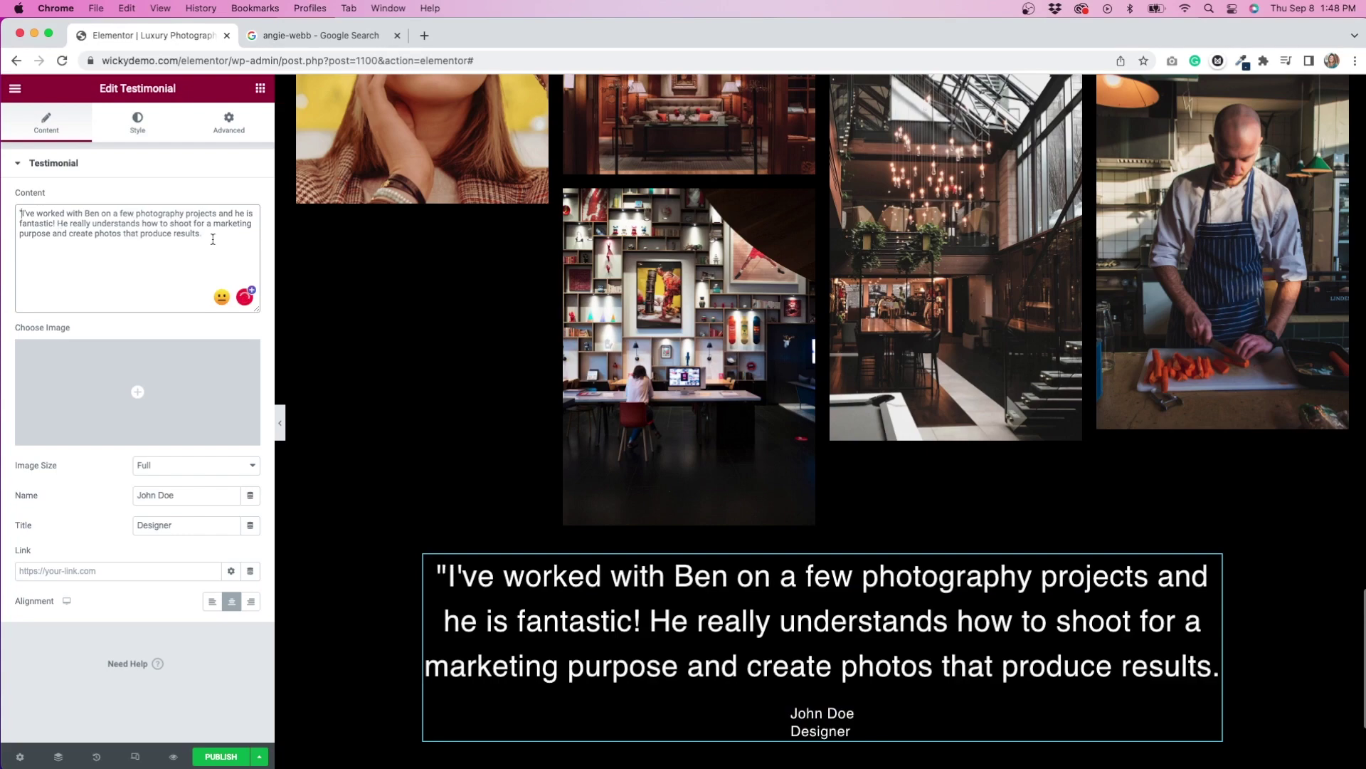
left_click(214, 235)
type("\"")
Step: Set the quote font size to 38 px with 1.2 em line height
left_click(137, 121)
left_click(250, 228)
left_click(234, 340)
type("40")
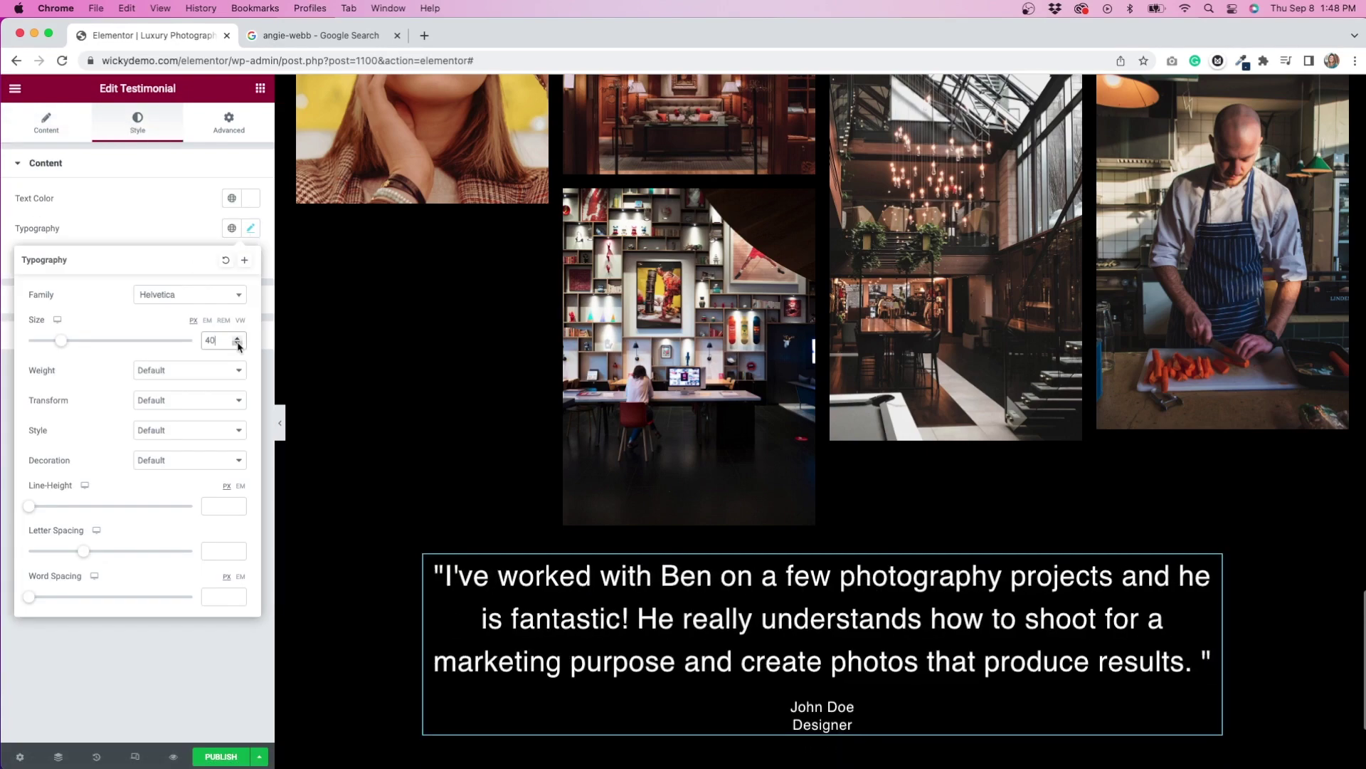
left_click(239, 345)
left_click(239, 344)
left_click(217, 505)
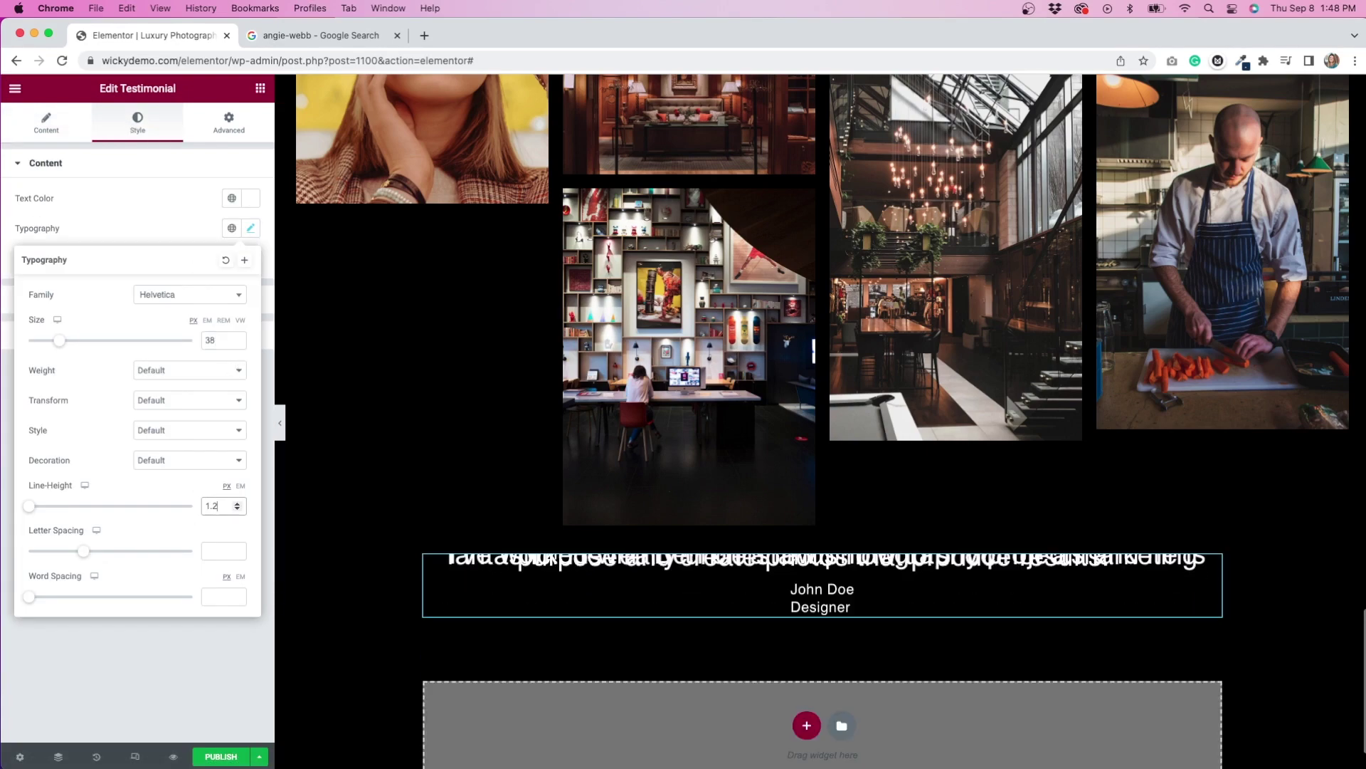
left_click(239, 510)
left_click(238, 510)
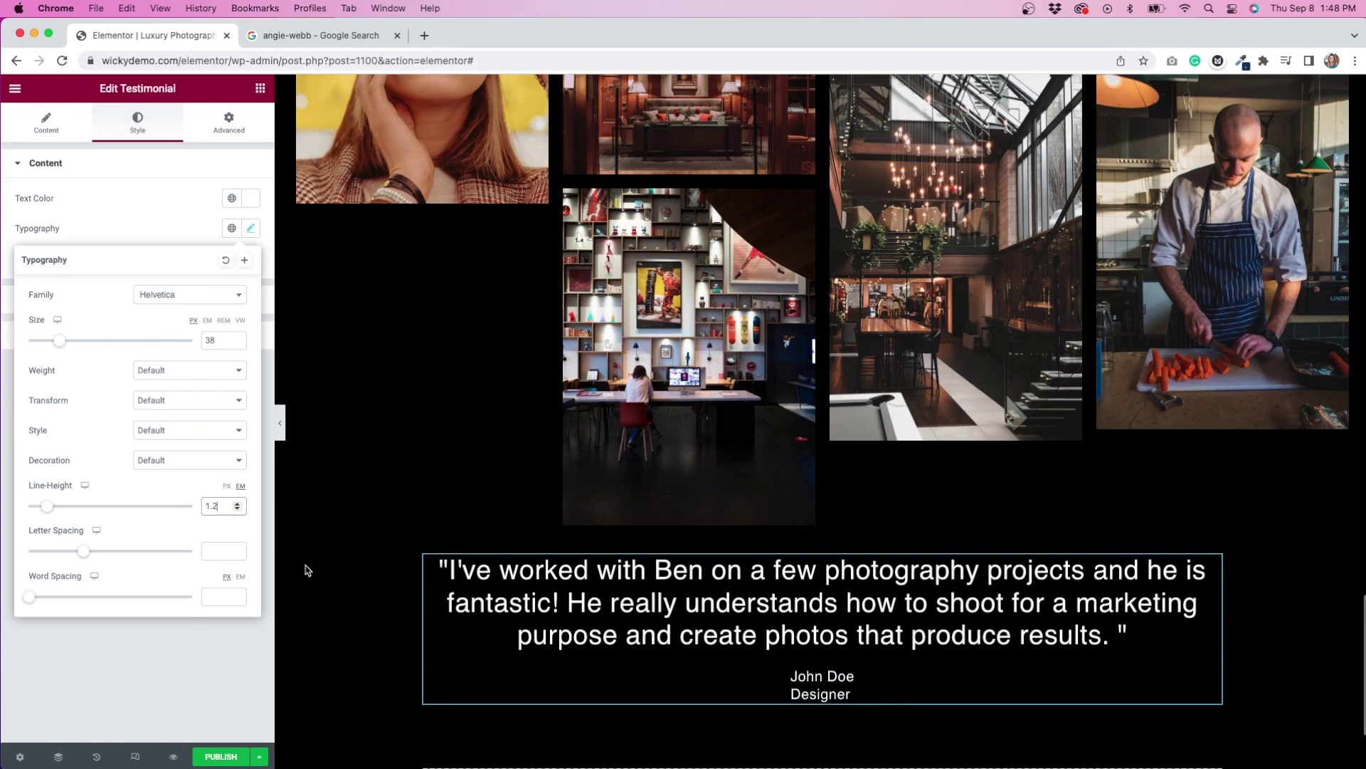
Step: Revisit the quote text in the content box and start a new section below the testimonial
left_click(366, 611)
left_click(204, 229)
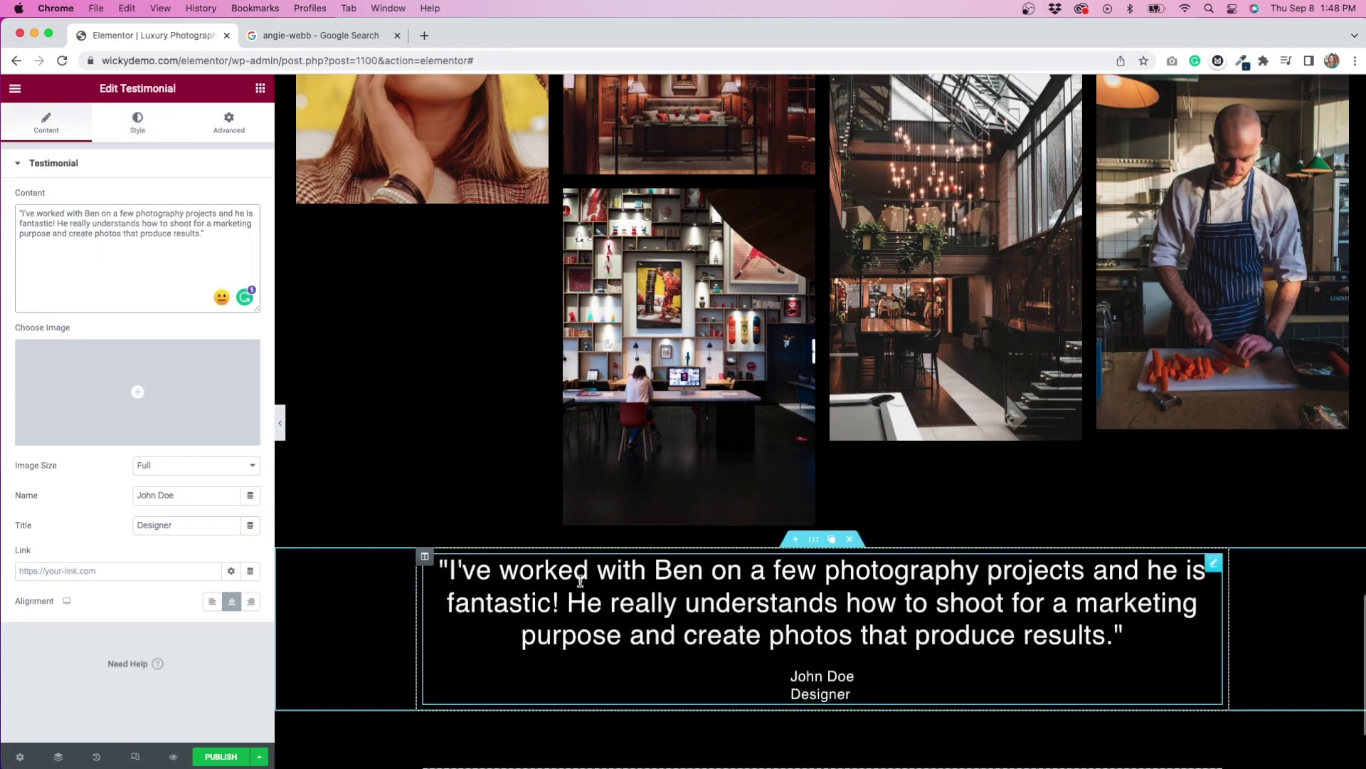
scroll(582, 585, "down", 5)
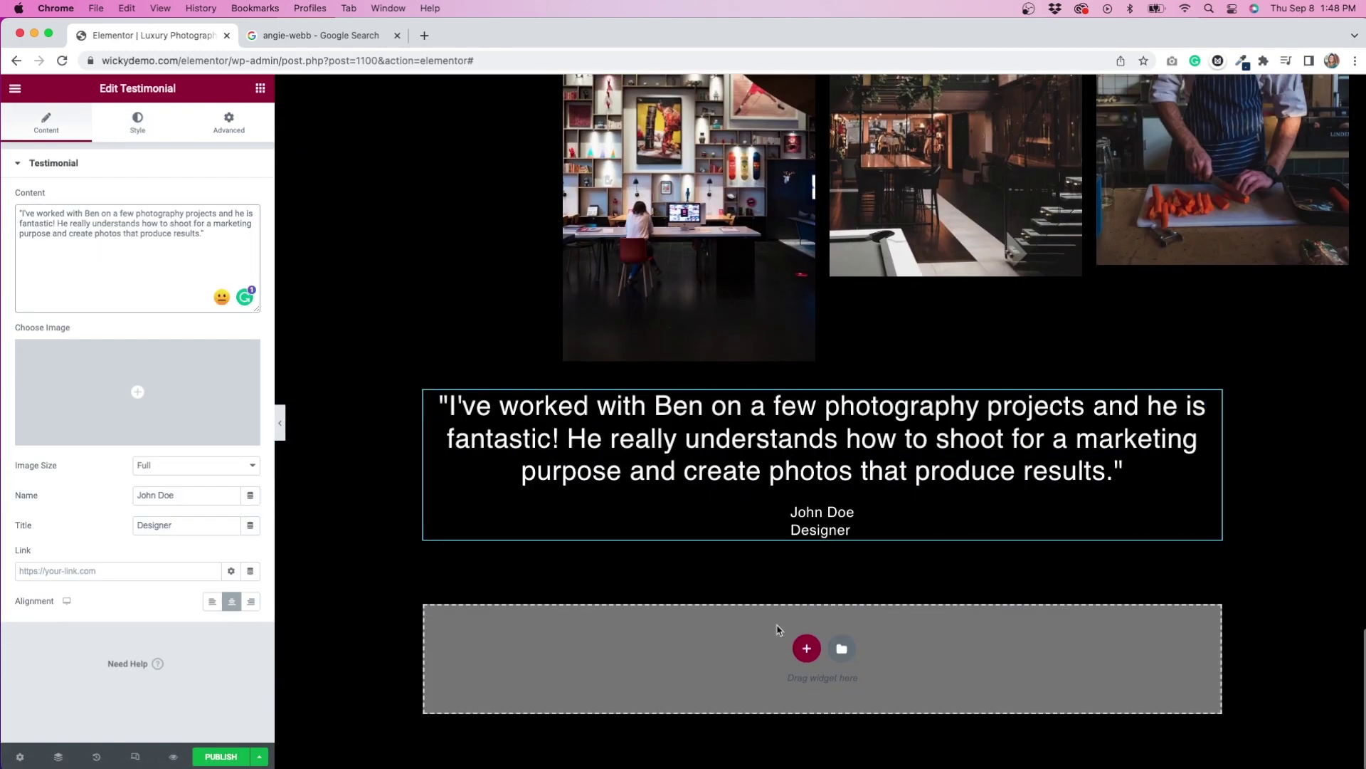
left_click(799, 648)
Step: Add a two-column section and place a Form widget with hidden labels in its left column
left_click(708, 686)
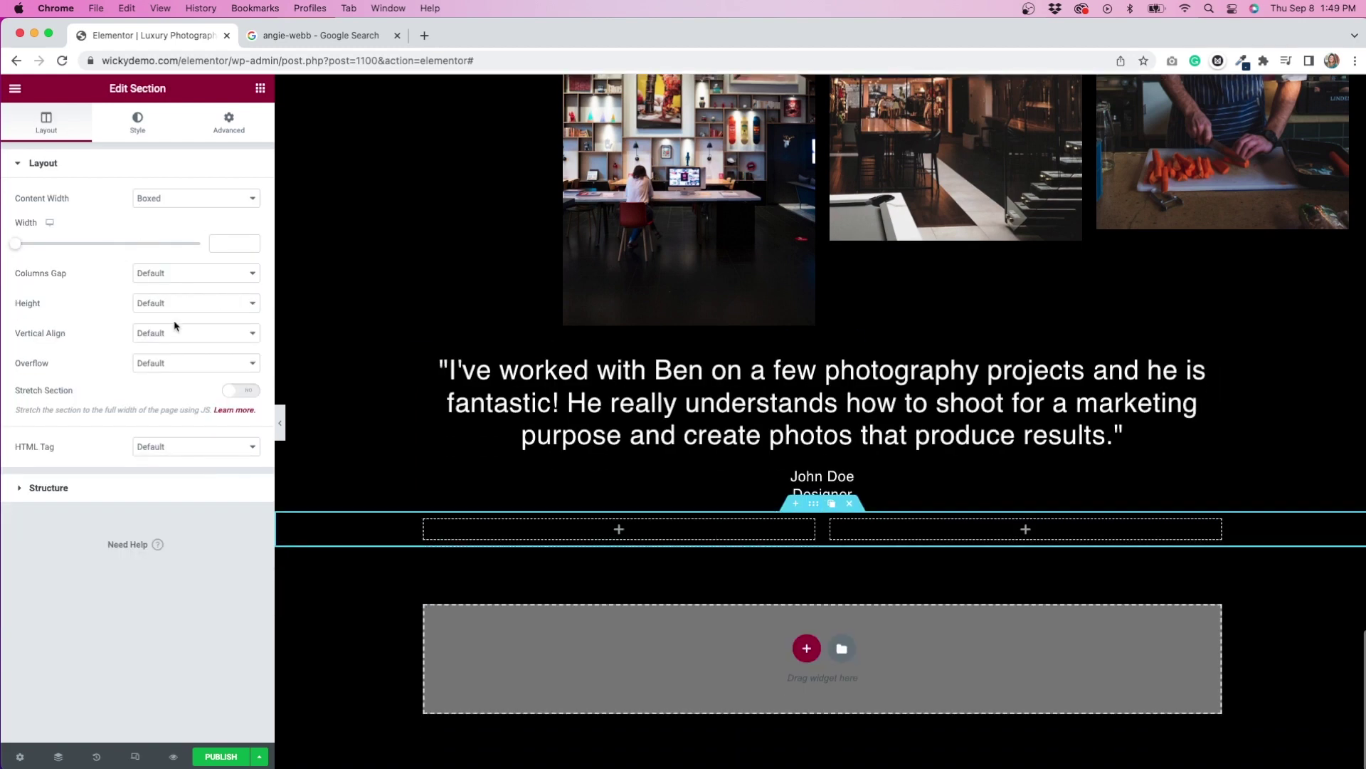
left_click(189, 332)
left_click(190, 351)
left_click(619, 529)
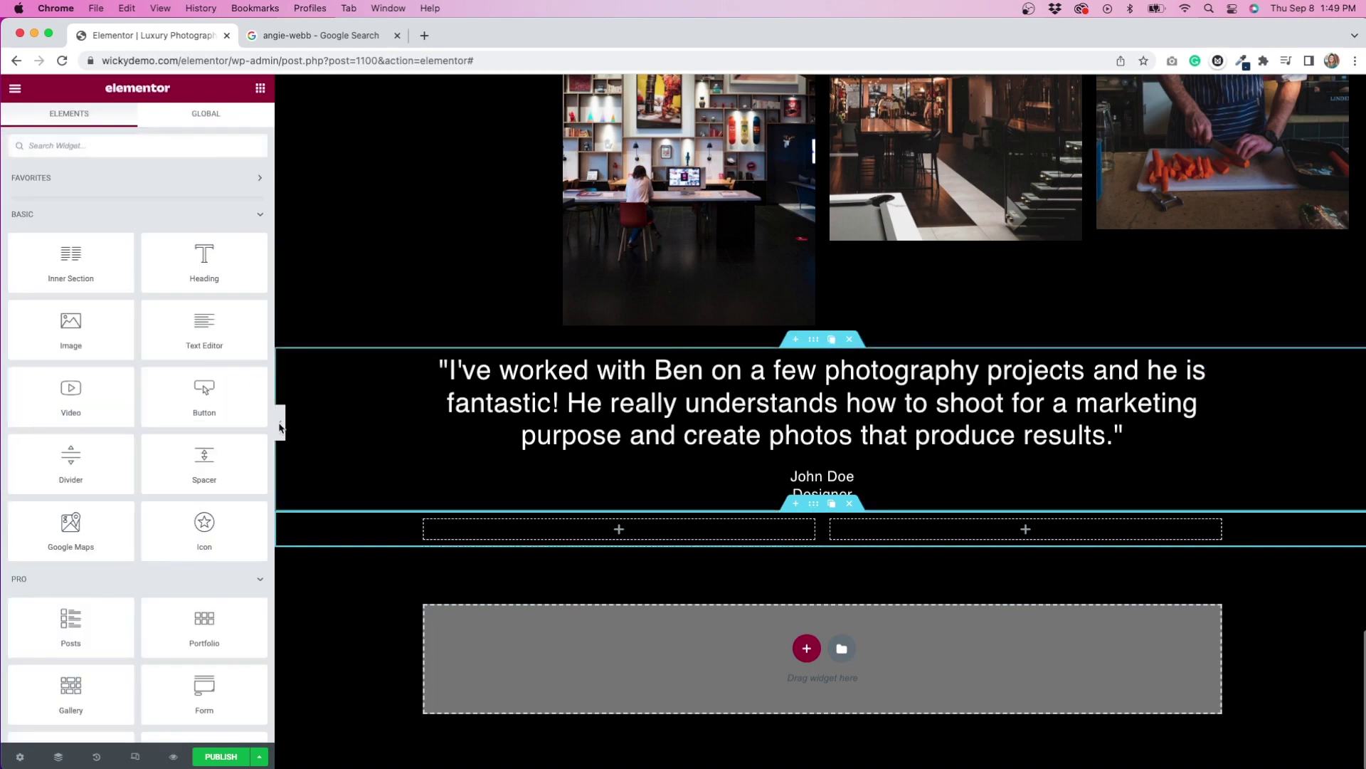
type("form")
left_click_drag(71, 199, 620, 529)
left_click(234, 433)
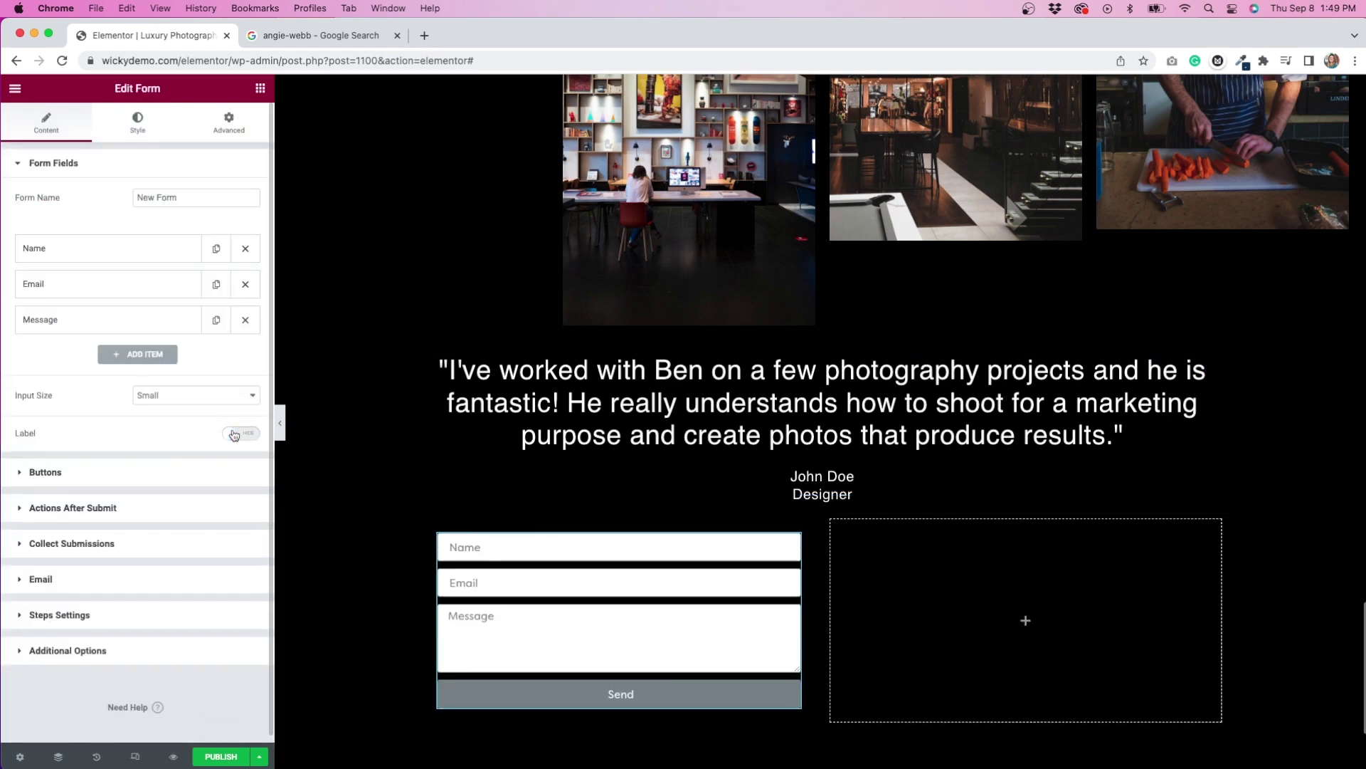
Step: Add a Tel field labelled 'Phone Number' with a matching placeholder, positioned above Message
left_click(162, 356)
left_click(193, 416)
left_click(153, 479)
left_click(183, 442)
type("Phone Number")
left_click(181, 471)
type("Phone Numb")
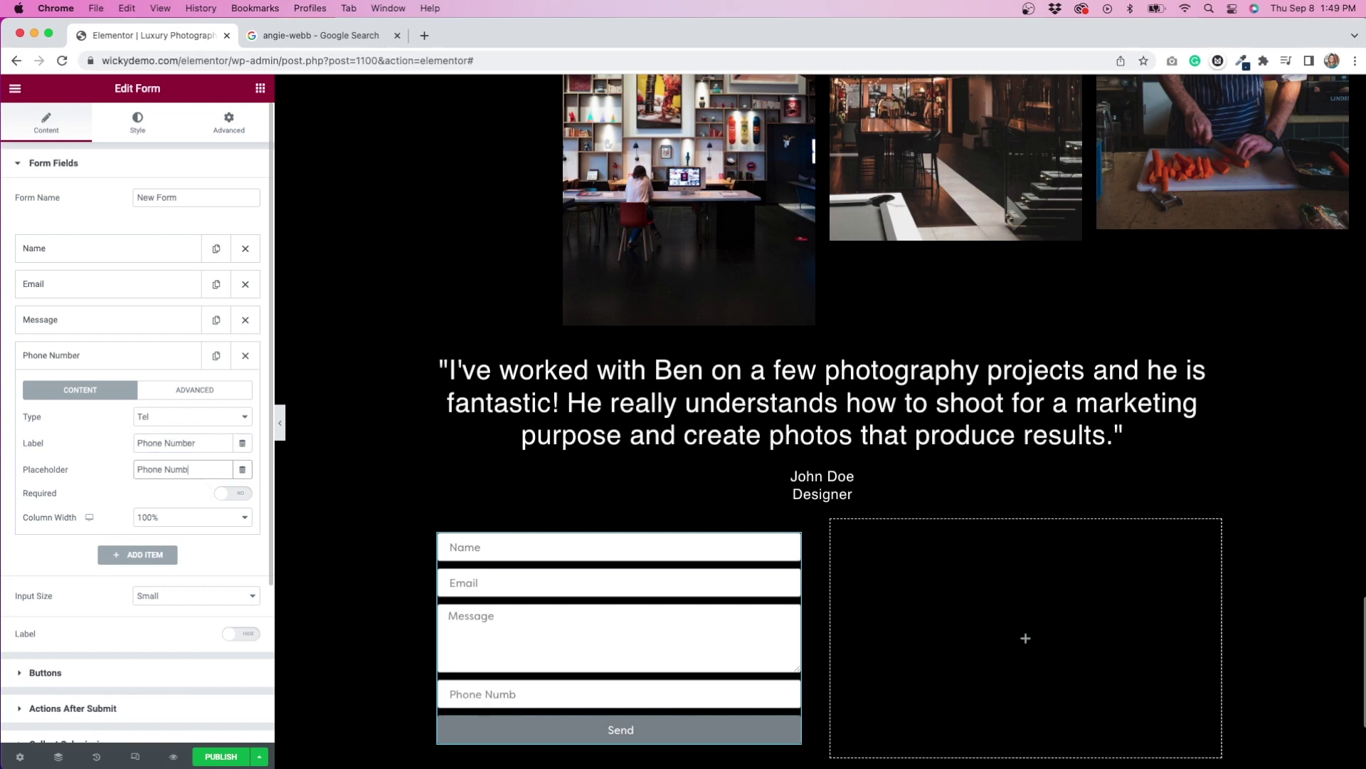
type("er")
left_click_drag(132, 355, 131, 319)
left_click(131, 315)
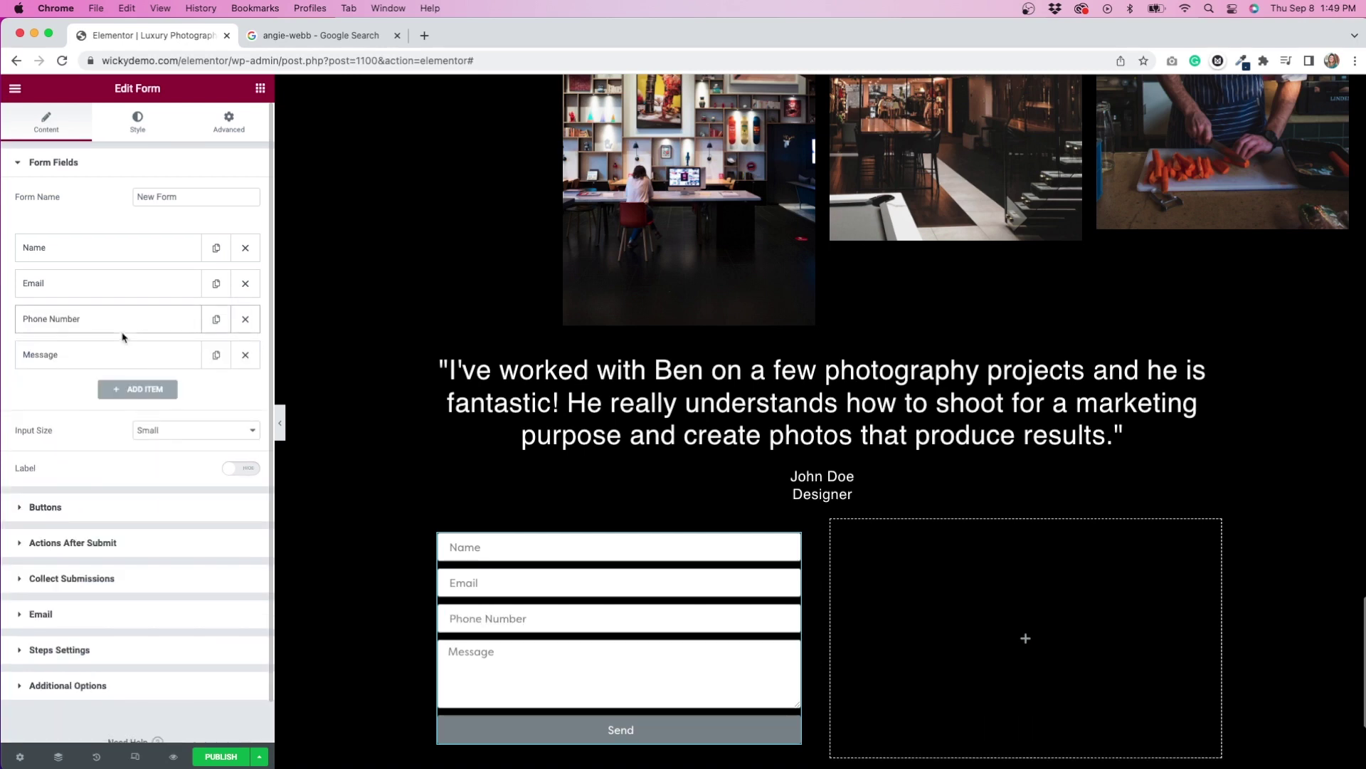
left_click(137, 121)
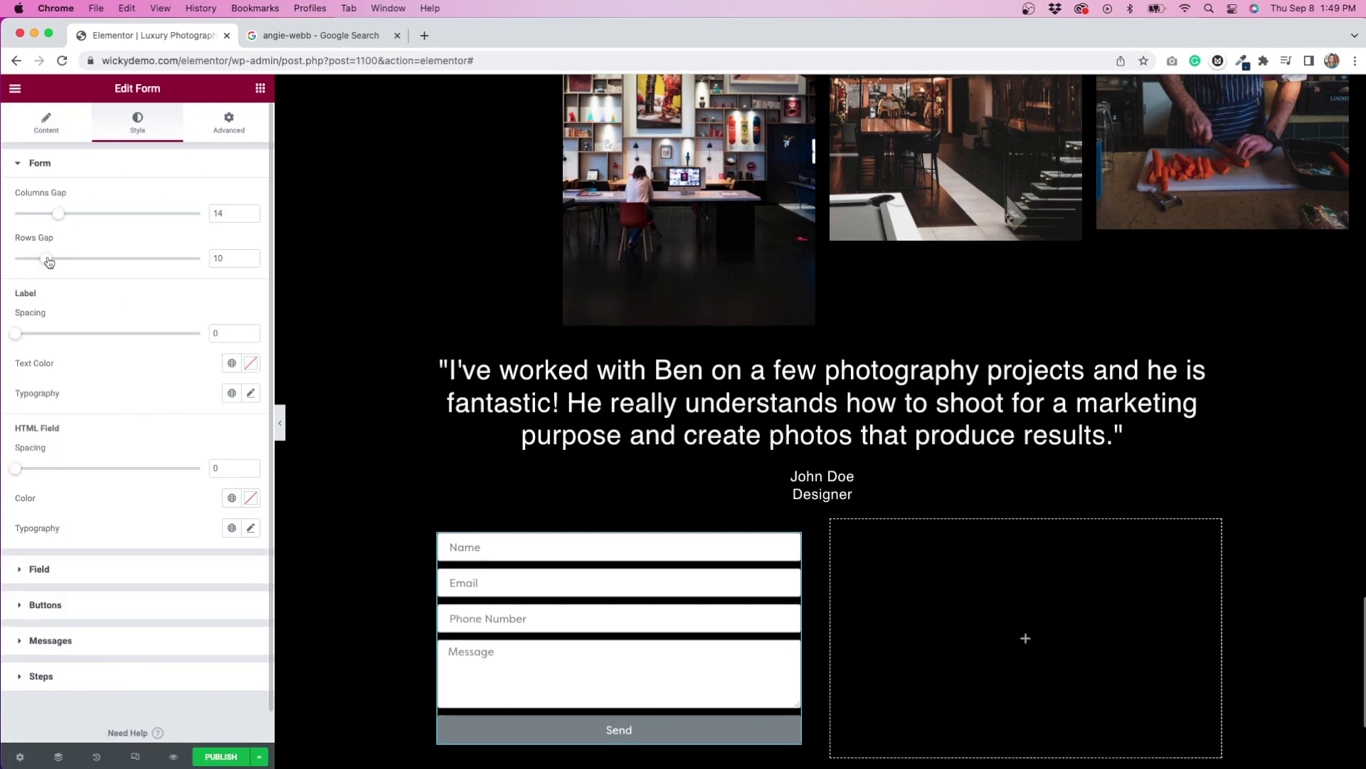
Step: Widen the form's rows gap and give the input fields a light border colour
left_click_drag(37, 264, 73, 258)
left_click(39, 569)
left_click(47, 447)
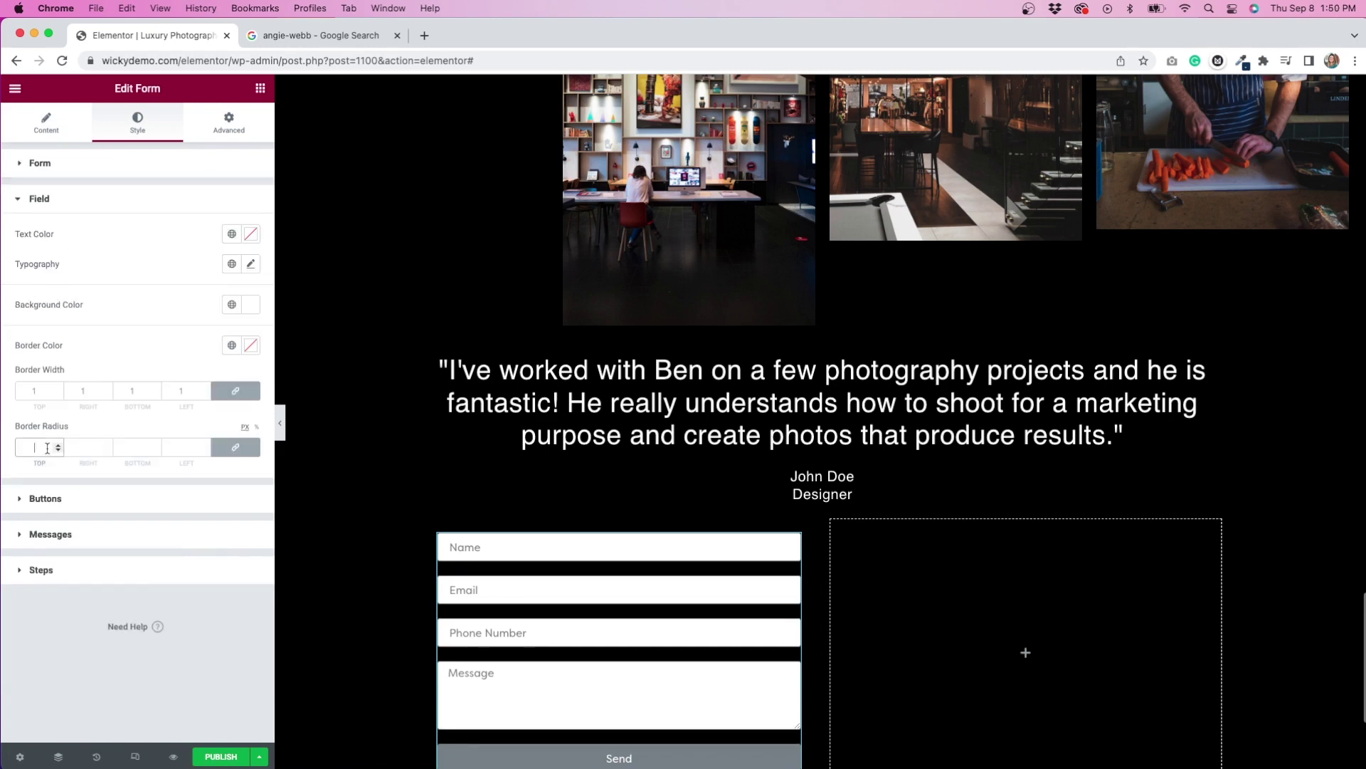
left_click(250, 346)
left_click(112, 448)
Step: Make the Send button black with a solid 3 px border
left_click(139, 499)
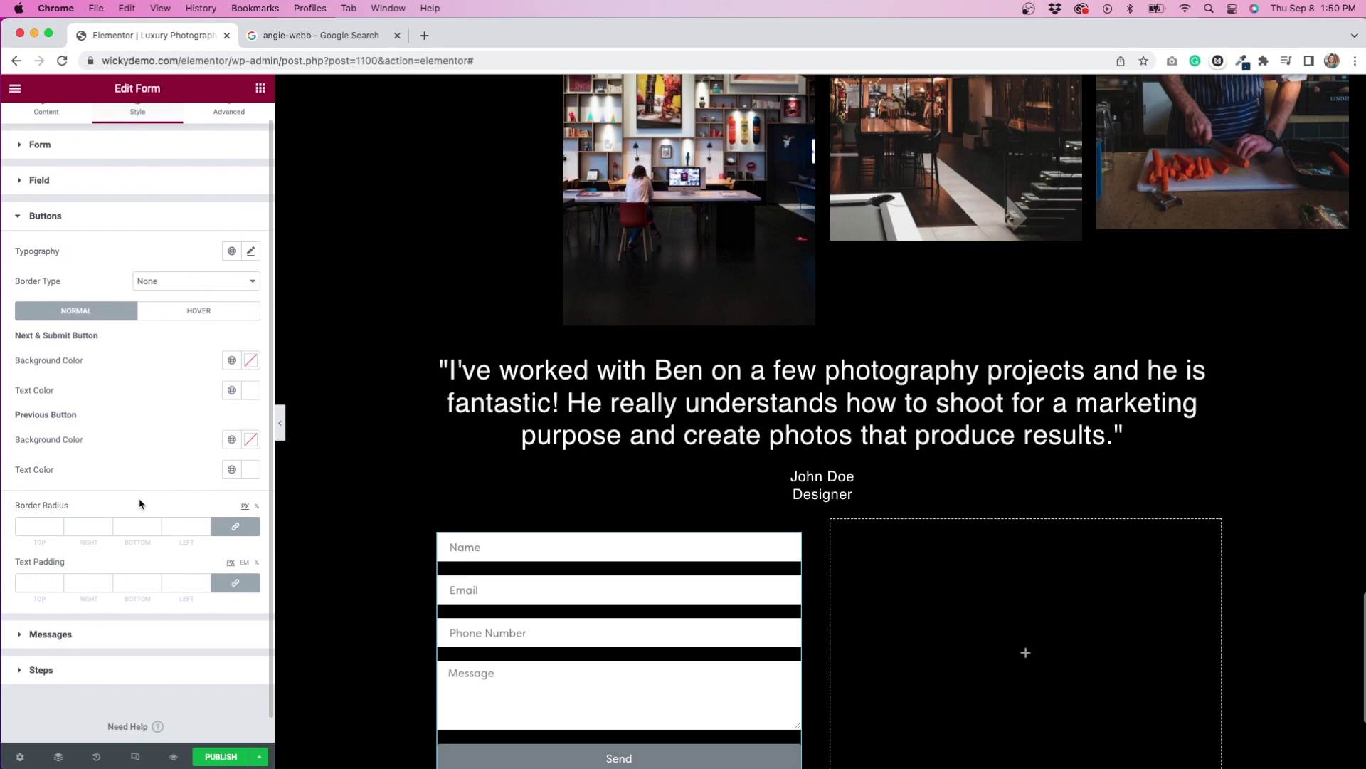
left_click(251, 441)
left_click(148, 396)
left_click(251, 360)
scroll(197, 471, "down", 1)
left_click(196, 254)
left_click(163, 270)
left_click(61, 298)
left_click(61, 297)
left_click(60, 297)
scroll(119, 395, "down", 1)
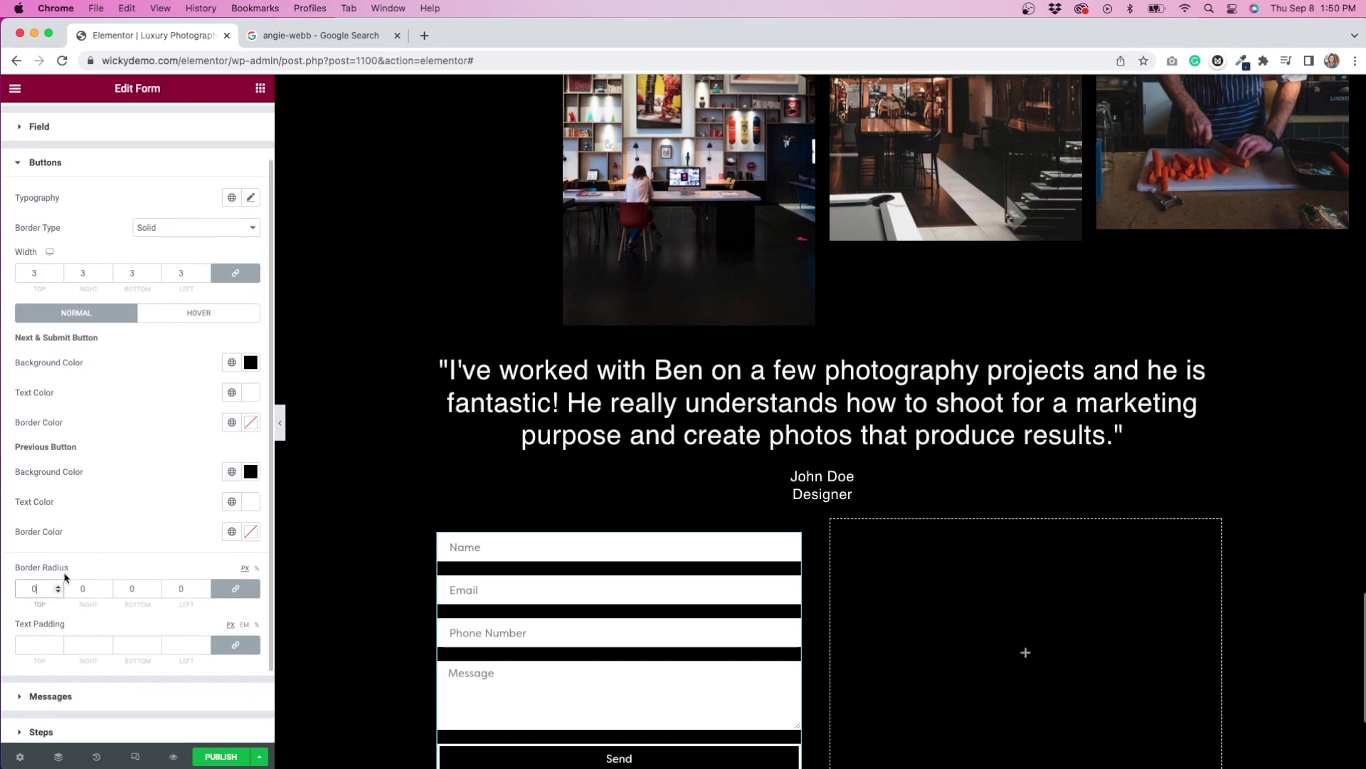
Step: Set the button's hover colours to black text, white background and white border
left_click(164, 316)
left_click(251, 392)
left_click(106, 559)
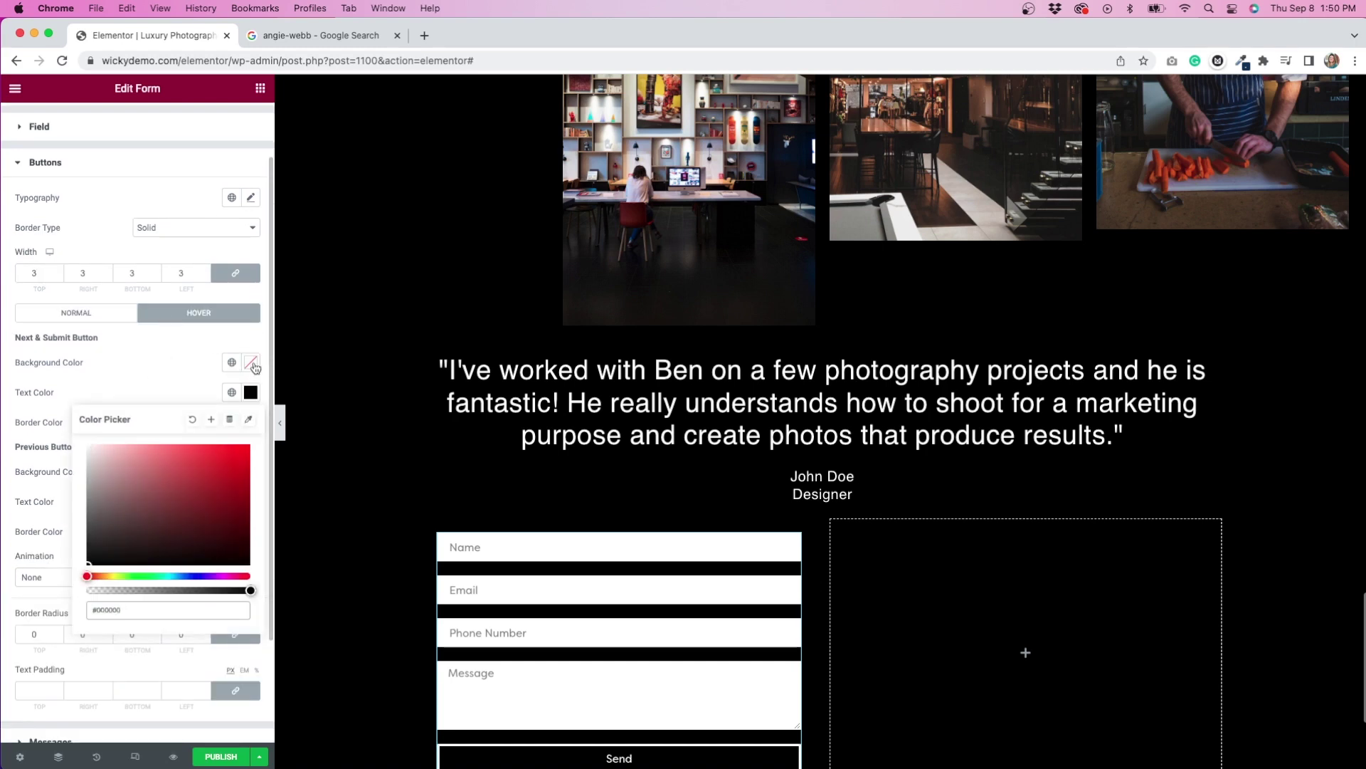
left_click(251, 362)
left_click(598, 765)
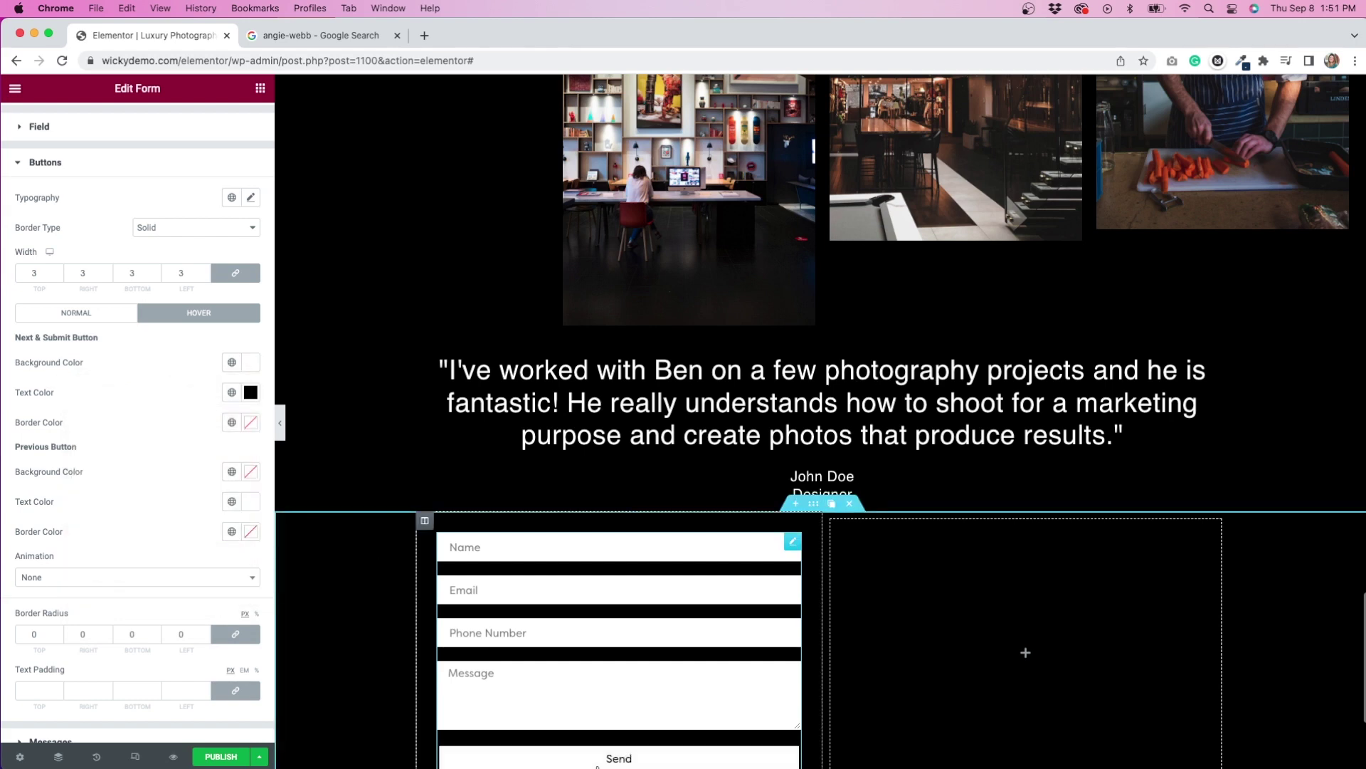
left_click(251, 422)
left_click(168, 549)
Step: Style the button text as Helvetica Bold Uppercase 20 px and set its padding to 15
left_click(250, 197)
left_click(211, 309)
left_click(188, 264)
left_click(187, 317)
left_click(188, 339)
left_click(186, 377)
left_click(185, 375)
left_click(181, 385)
left_click(218, 310)
type("20")
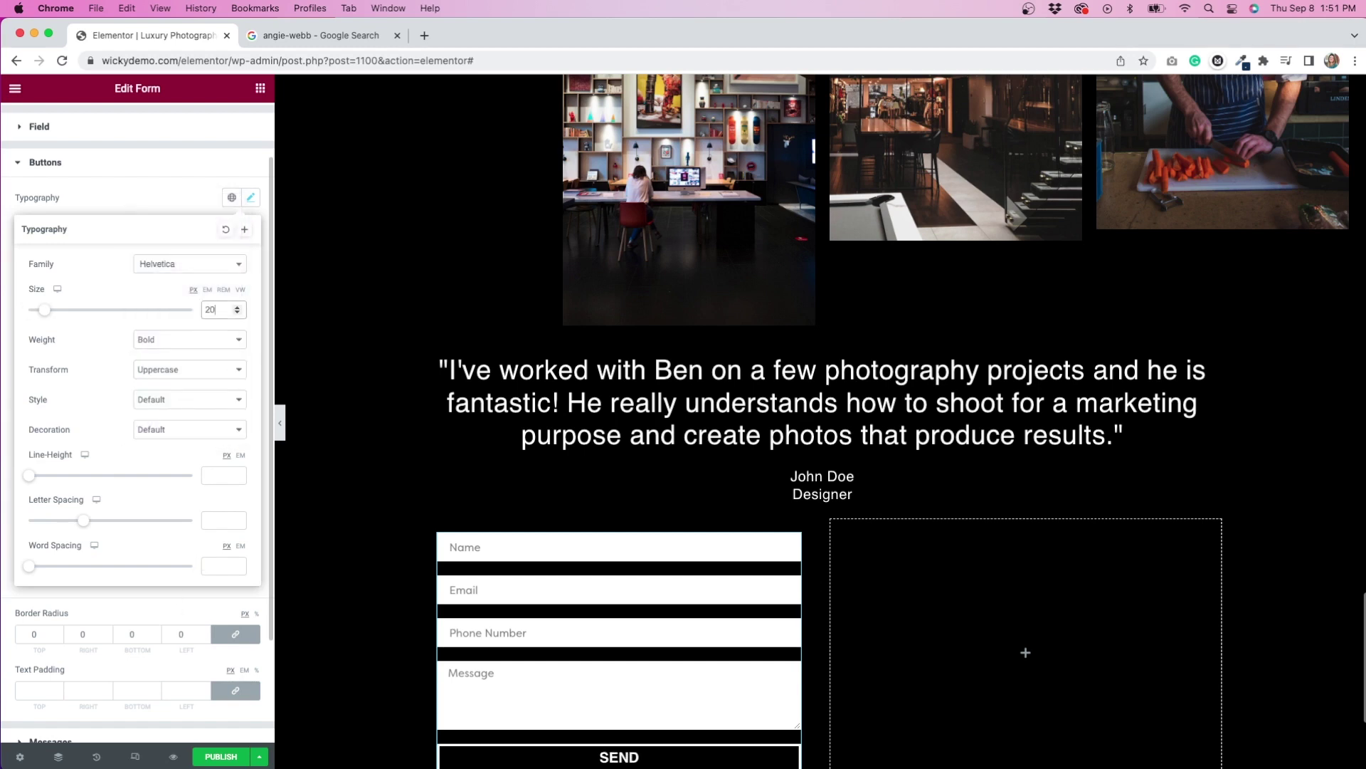
scroll(209, 388, "down", 1)
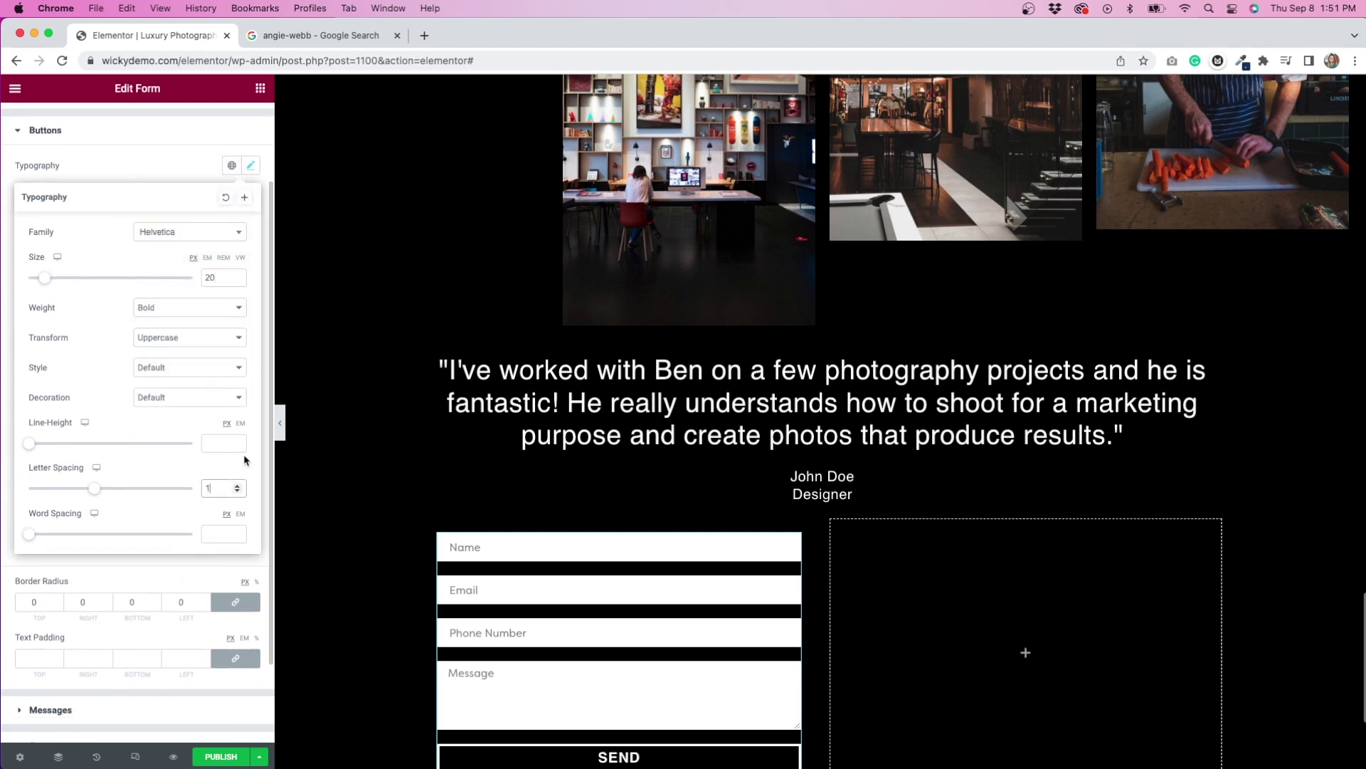
scroll(236, 488, "down", 2)
type("10")
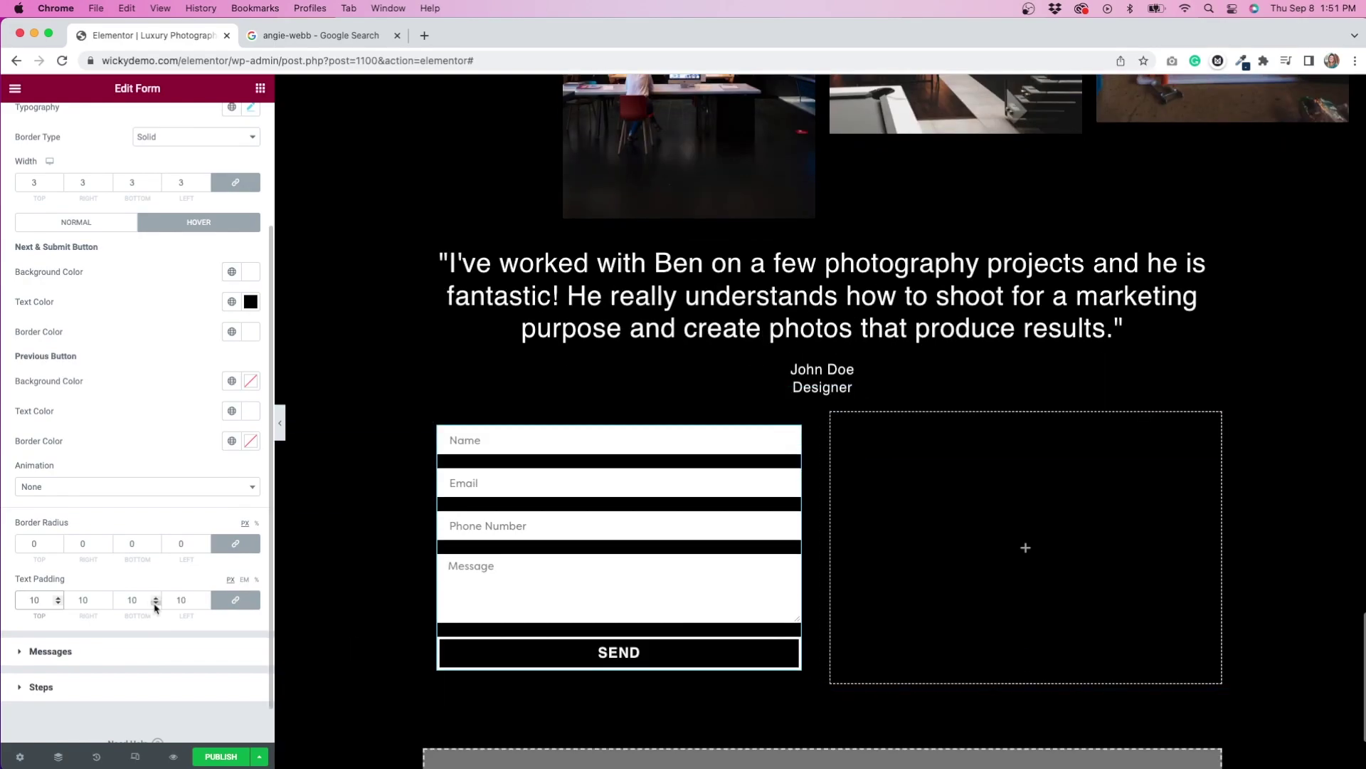
type("15")
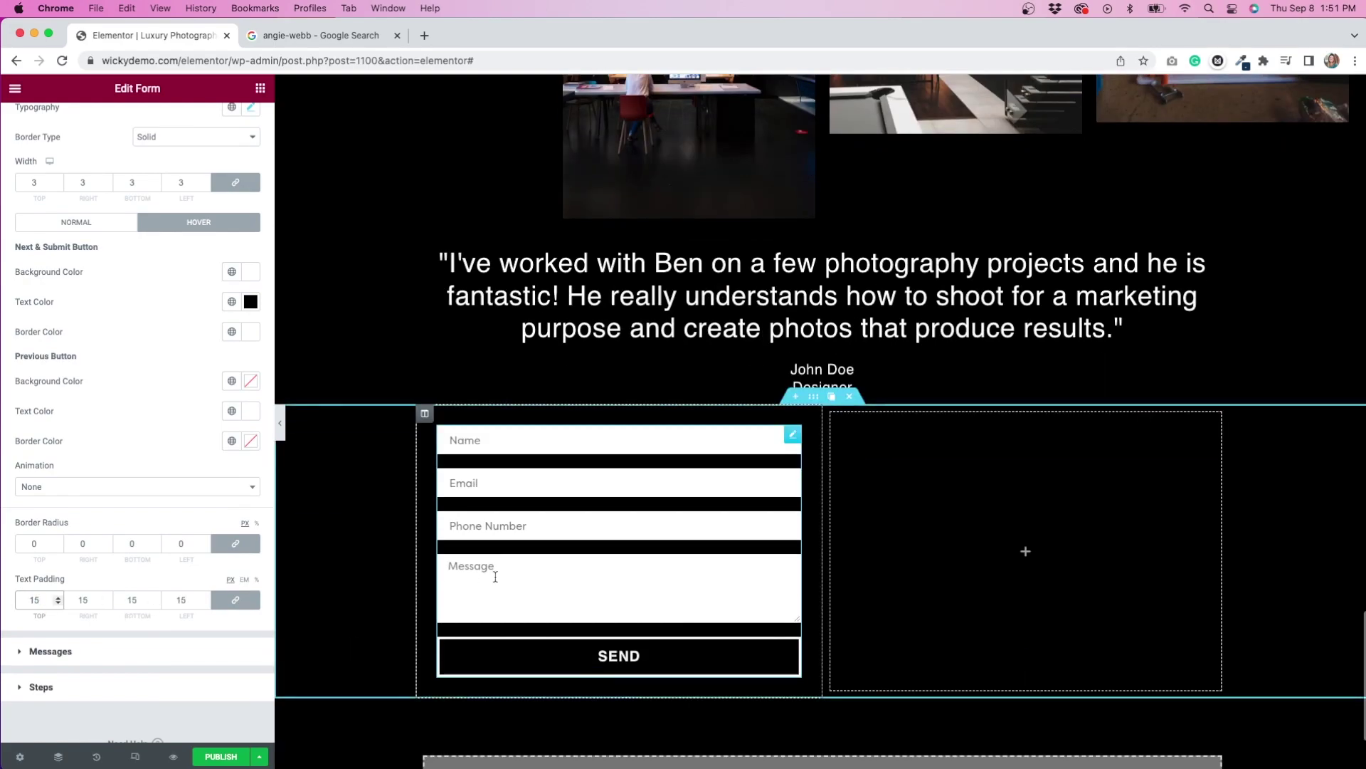
Step: Copy the ABOUT divider, paste it above the form and rename it to Contact
left_click(1025, 551)
scroll(982, 543, "down", 2)
scroll(985, 544, "up", 8)
scroll(985, 544, "up", 5)
right_click(880, 449)
scroll(883, 456, "down", 10)
scroll(882, 577, "down", 3)
key("ctrl+v")
left_click_drag(610, 733, 619, 462)
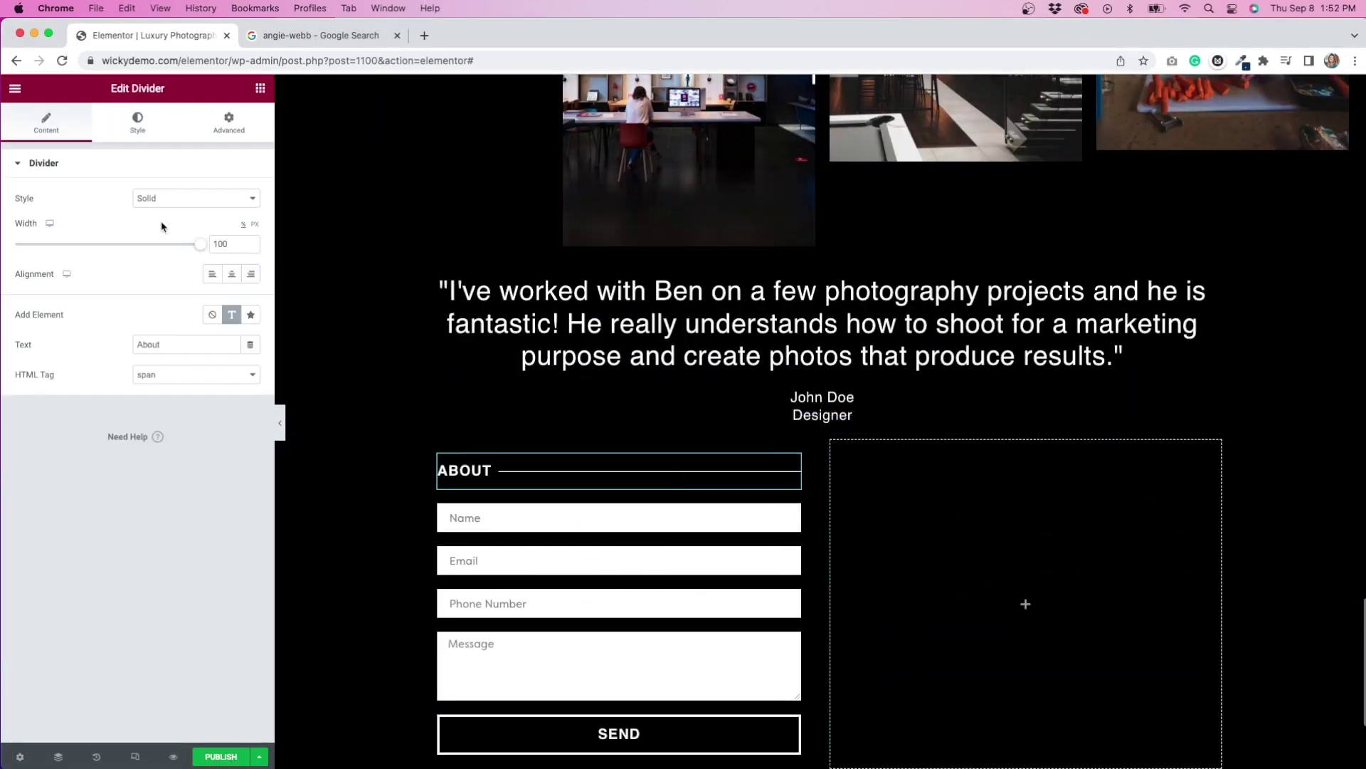
type("Contact")
Step: Duplicate the CONTACT divider into the right column and rename it to FAQ
left_click_drag(762, 459, 1026, 604)
type("FAQS")
left_click(260, 89)
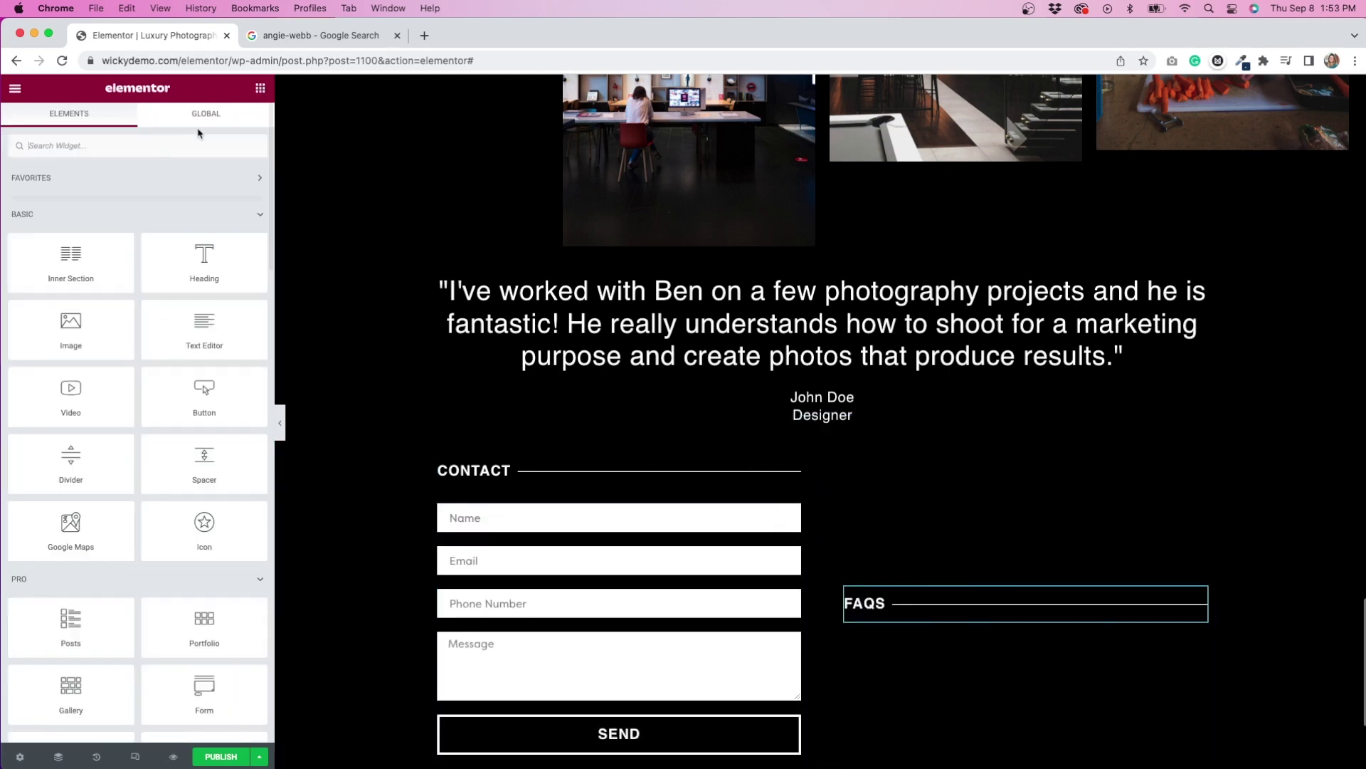
Step: Place an Accordion under the FAQS heading and set its title font family to Helvetica
type("acco")
left_click_drag(938, 619, 939, 619)
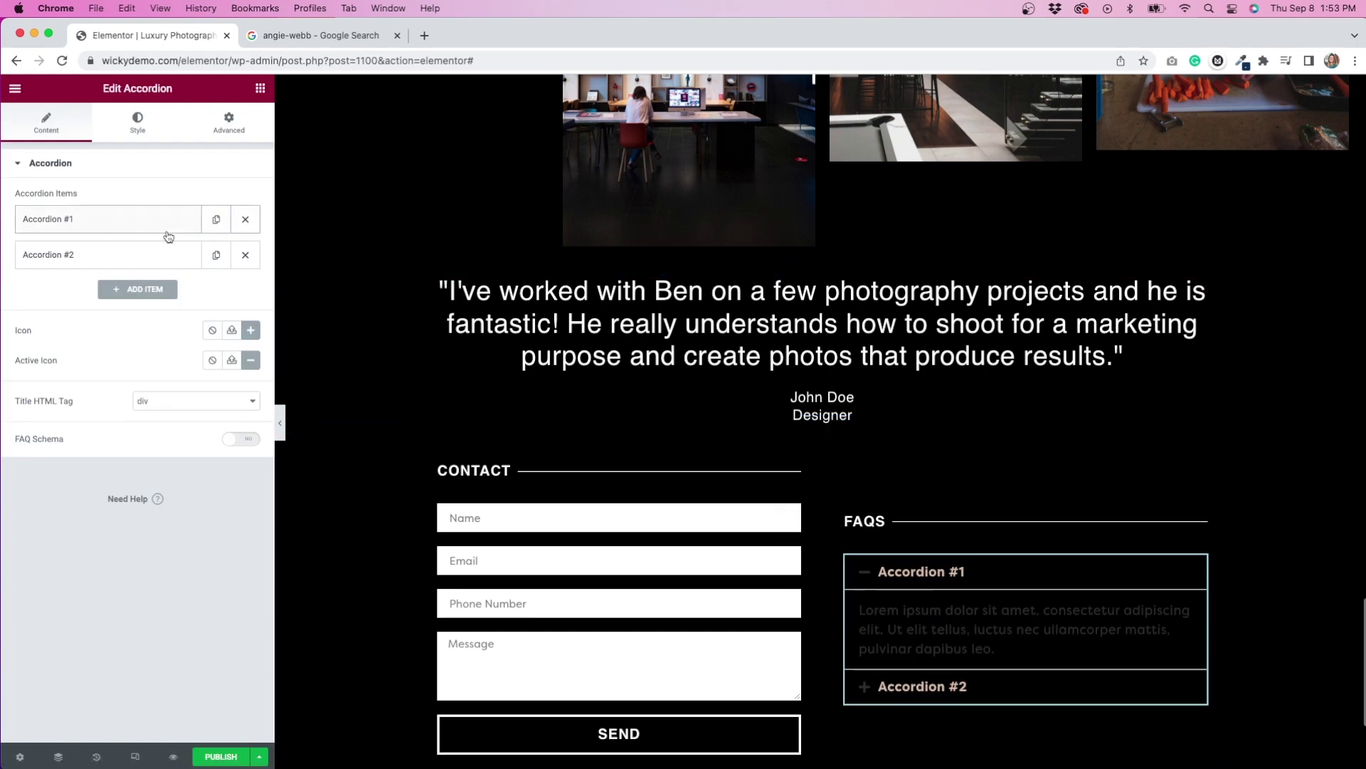
left_click(164, 127)
left_click(170, 285)
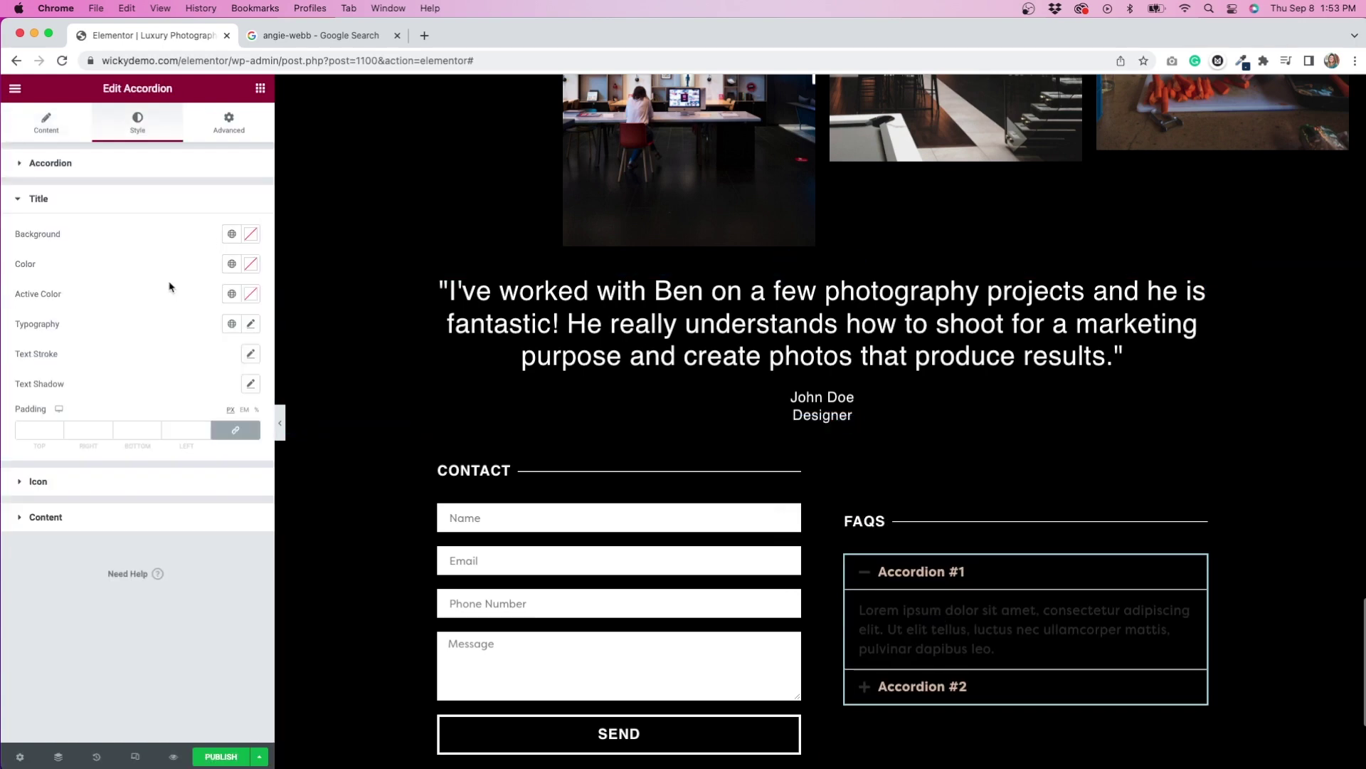
left_click(251, 323)
left_click(163, 392)
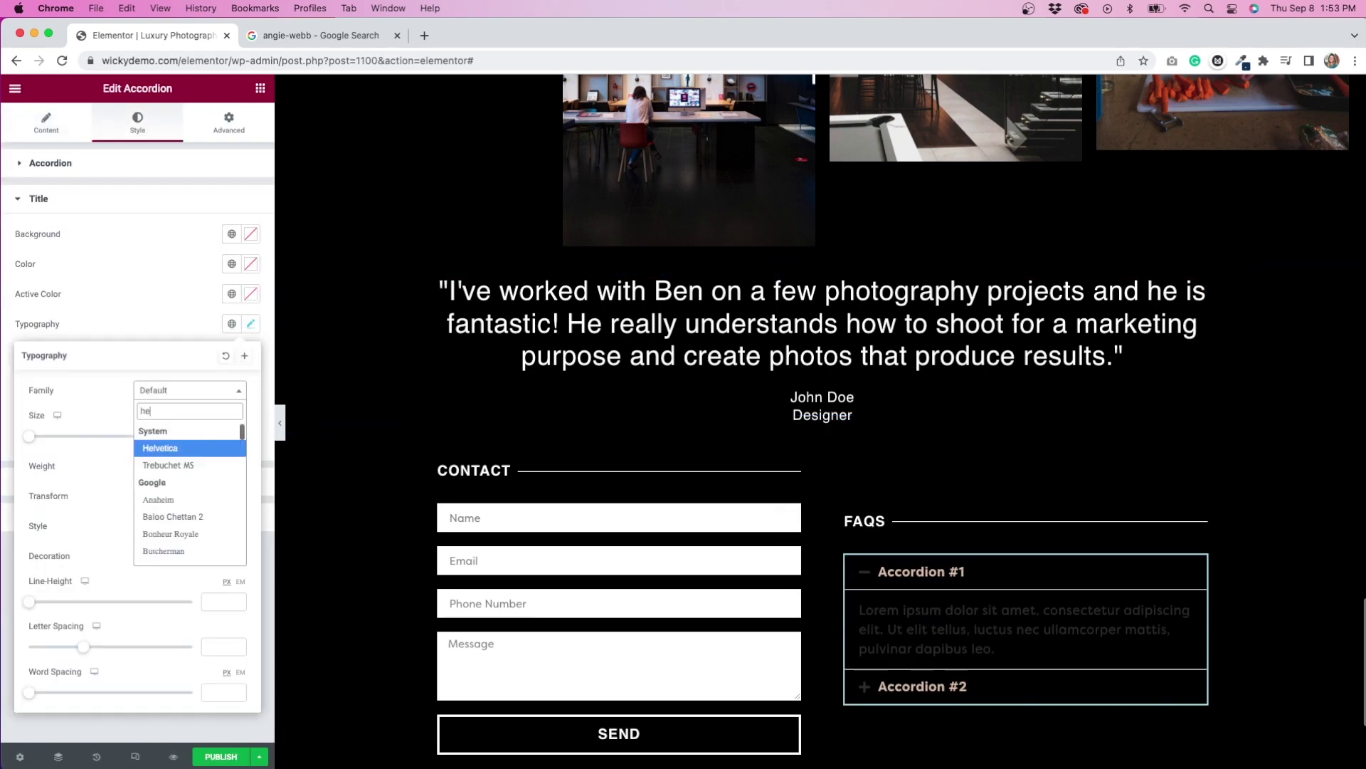
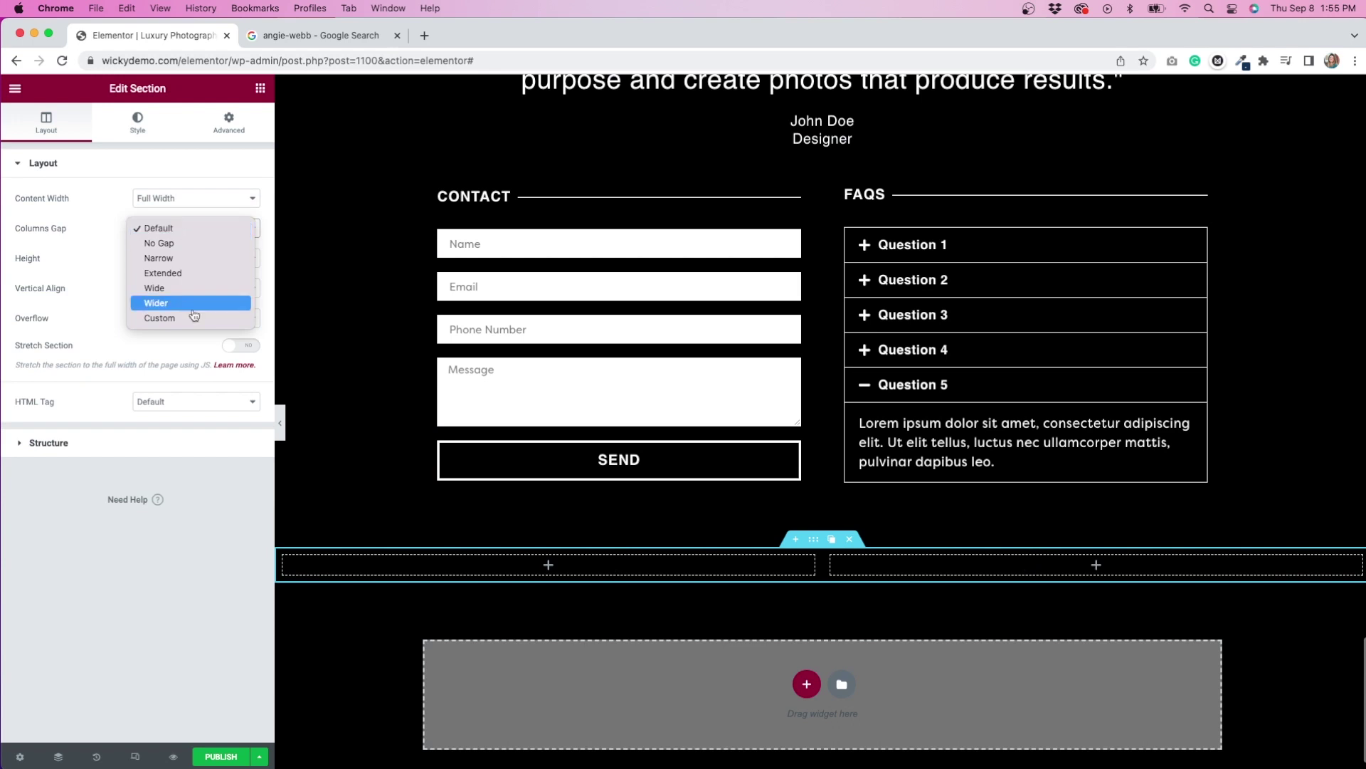
Step: Widen the footer column gap and add a Helvetica copyright text block in the left column
left_click(260, 88)
left_click_drag(205, 331, 547, 567)
key("super+a")
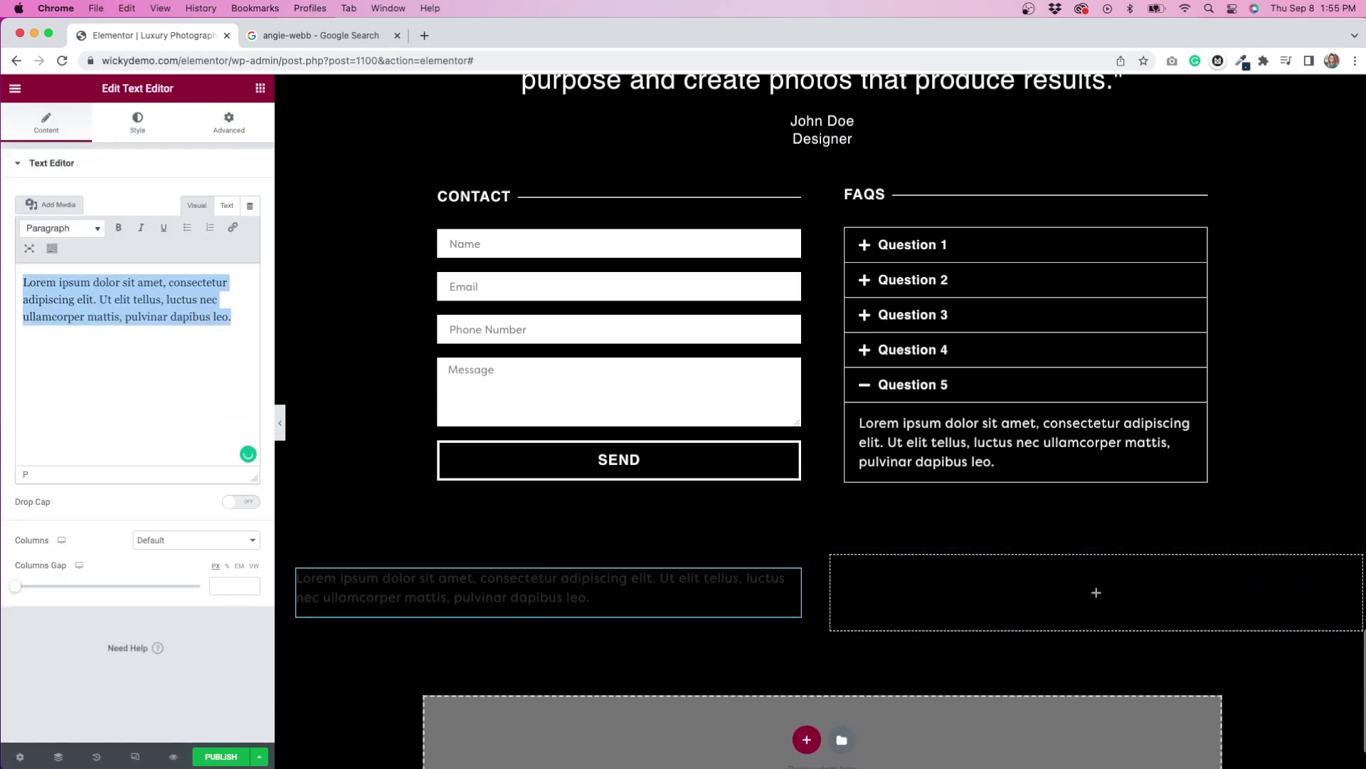
key("BackSpace")
left_click(226, 205)
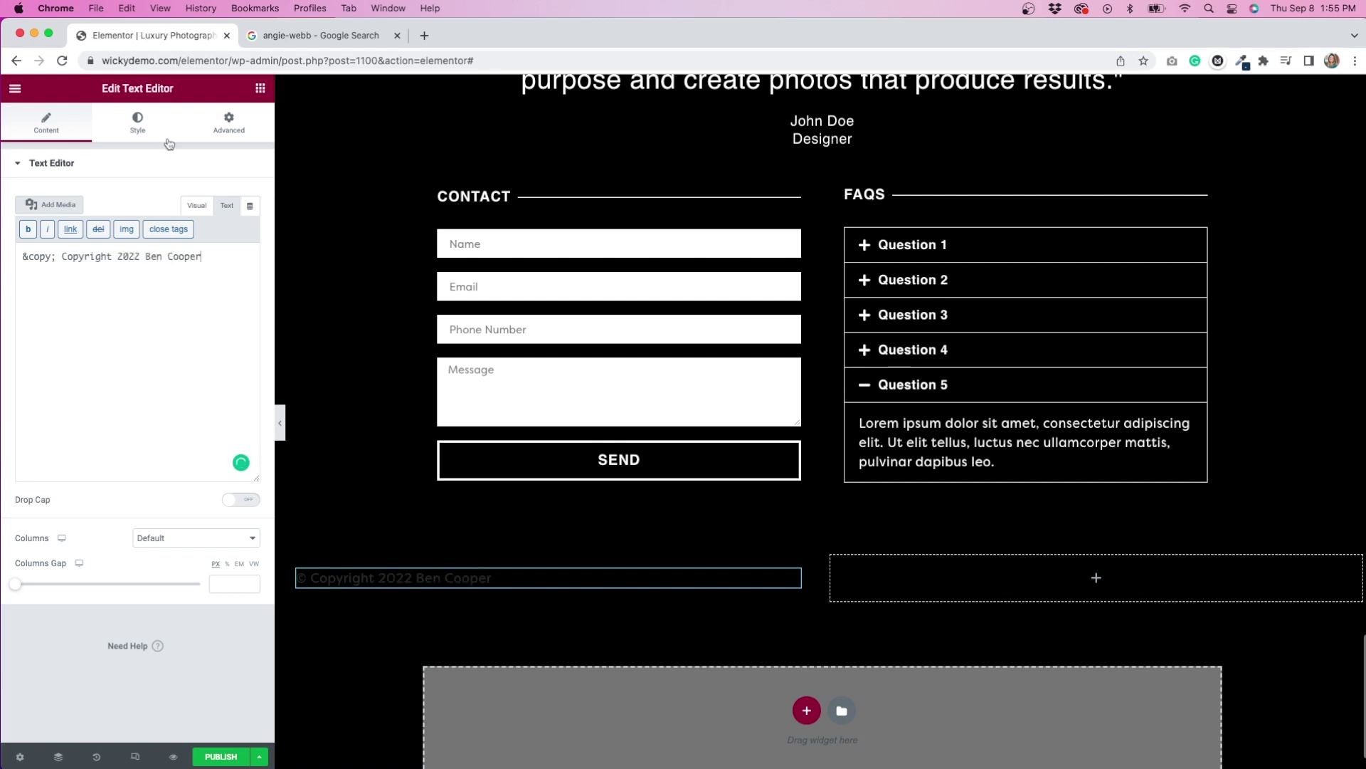
left_click(151, 125)
left_click(250, 257)
left_click(191, 324)
scroll(199, 398, "down", 2)
left_click(197, 390)
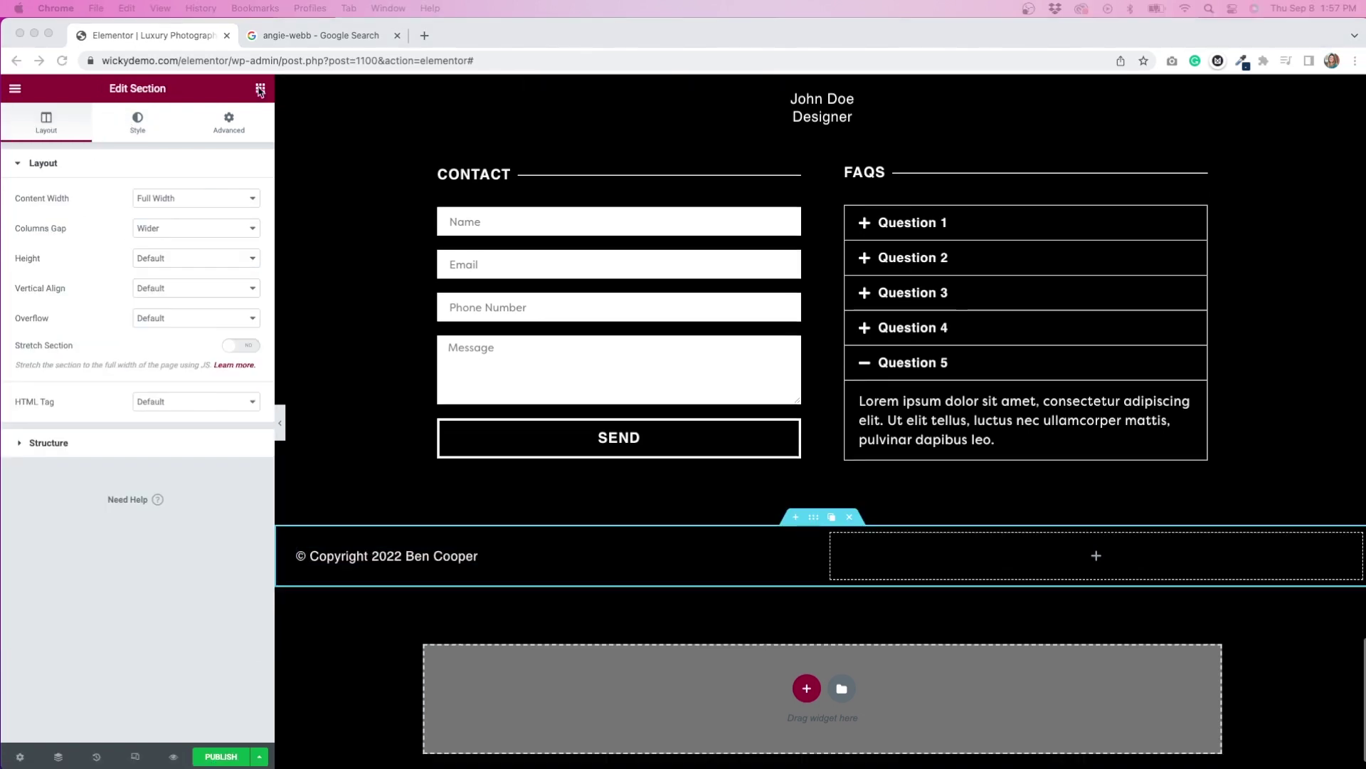
Step: Add an icon list with a right-aligned Privacy Policy item and grey hover colour
left_click(260, 88)
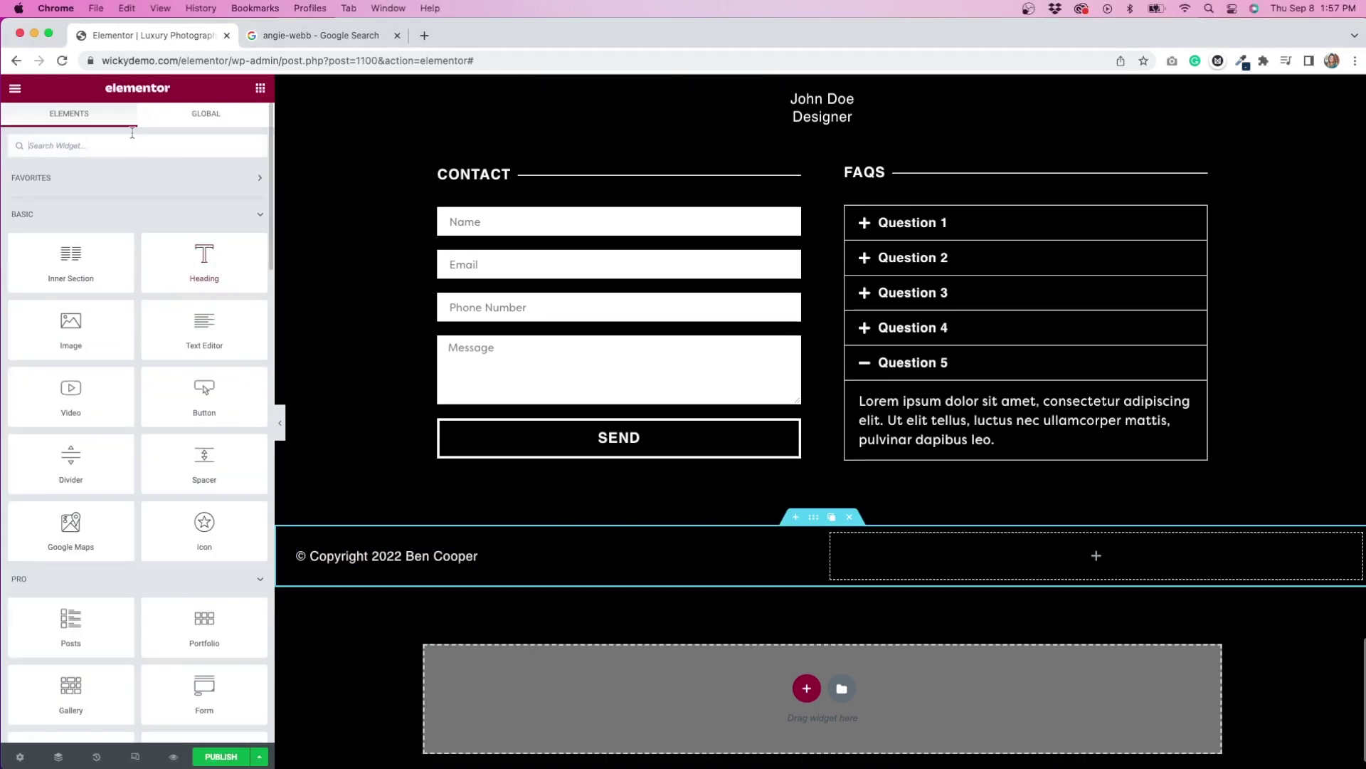
type("list")
left_click_drag(71, 197, 1050, 574)
left_click(71, 248)
triple_click(129, 298)
type("Privacy Policy")
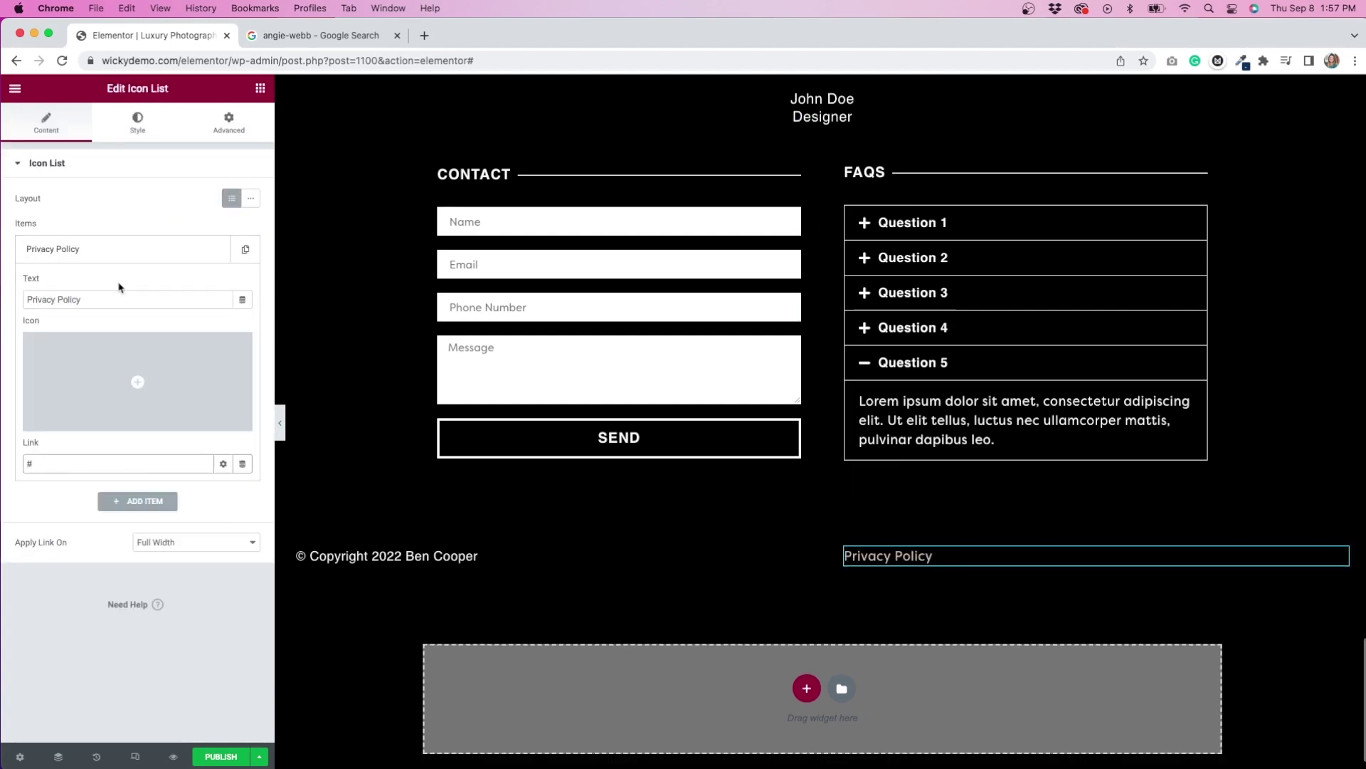
left_click(138, 121)
left_click(251, 243)
left_click(182, 349)
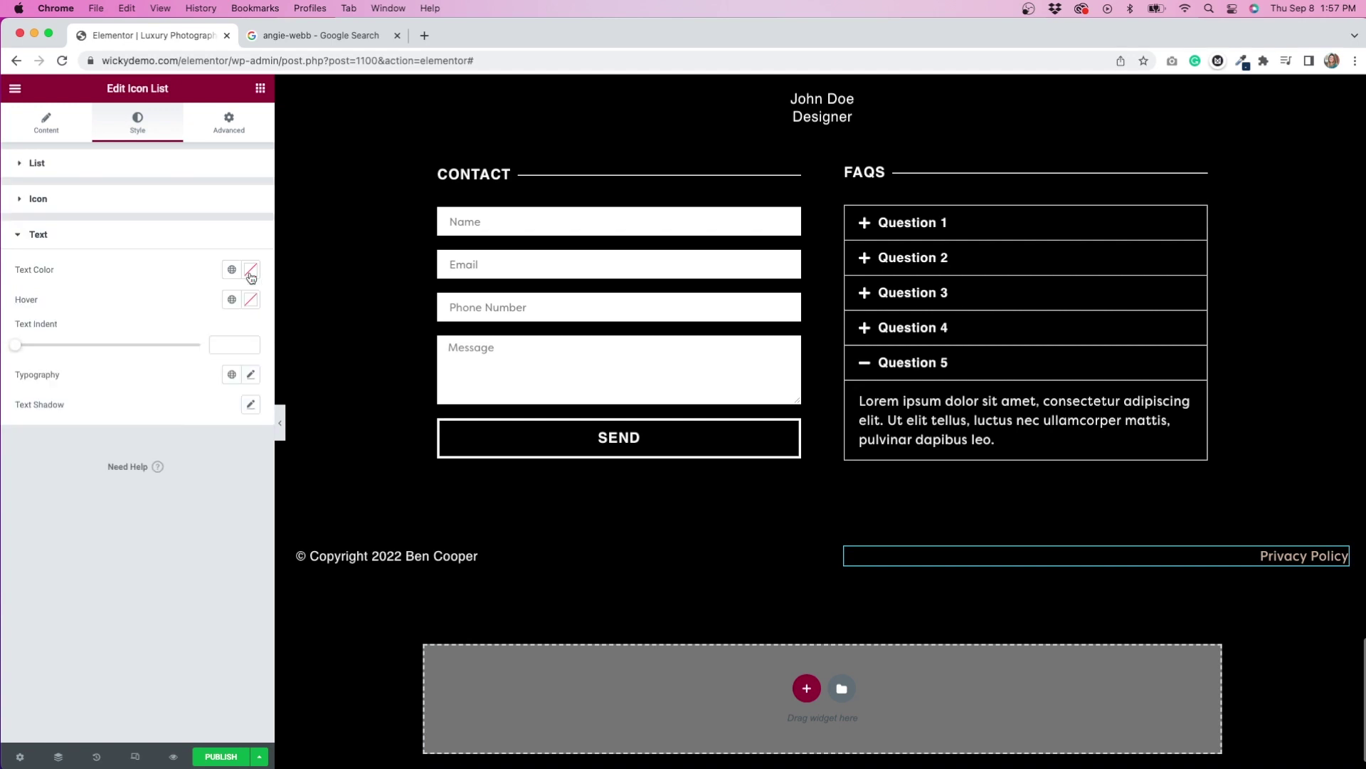
left_click(251, 269)
left_click(250, 299)
left_click(937, 628)
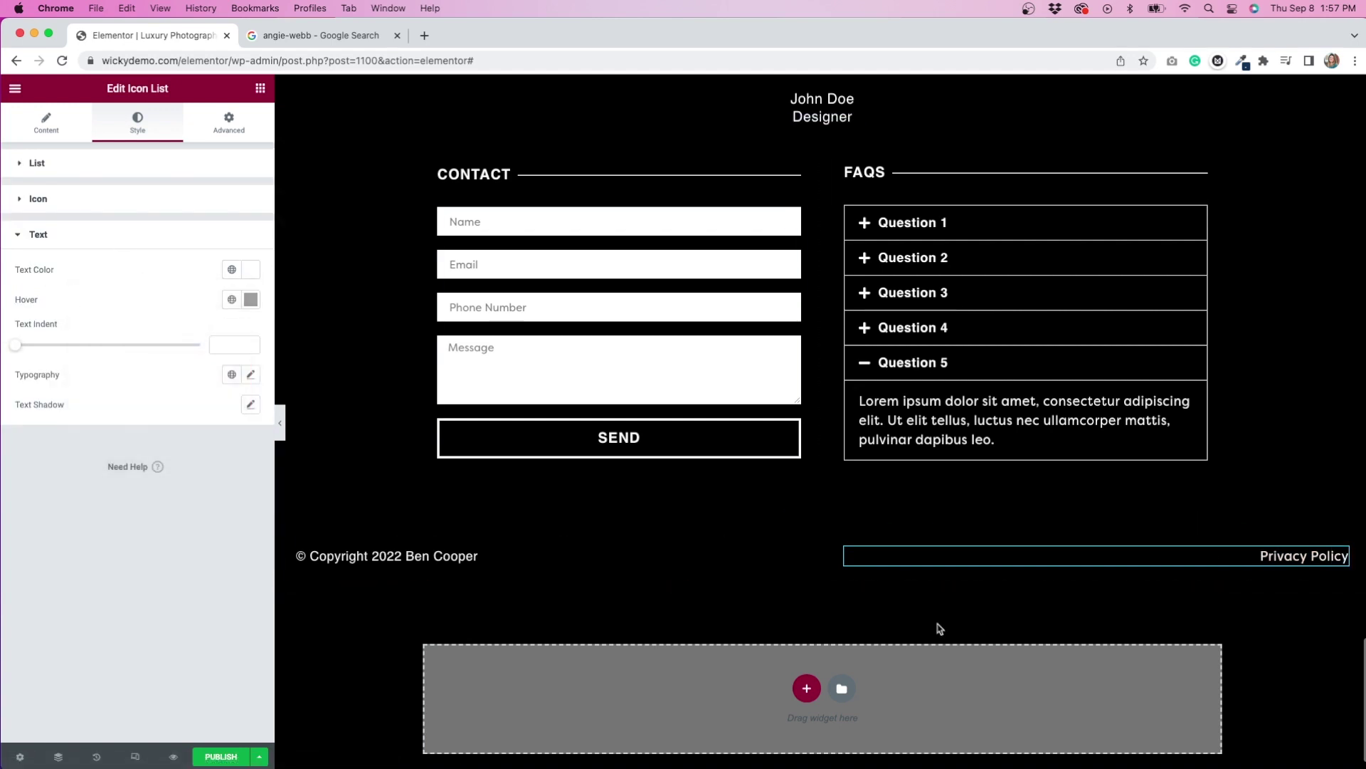
Step: Vertically centre the footer contents and set the Privacy Policy link's font family
left_click(493, 484)
left_click(175, 287)
left_click(175, 317)
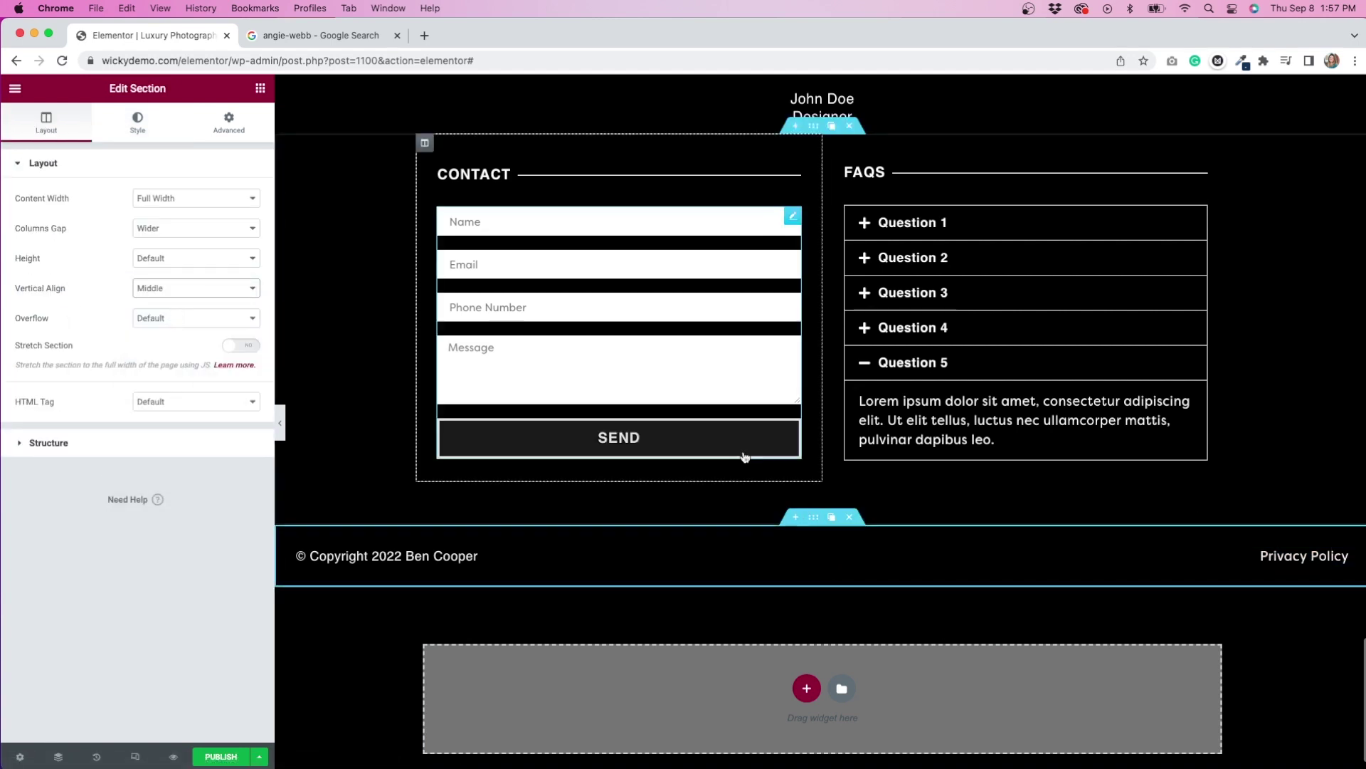
scroll(861, 486, "up", 1)
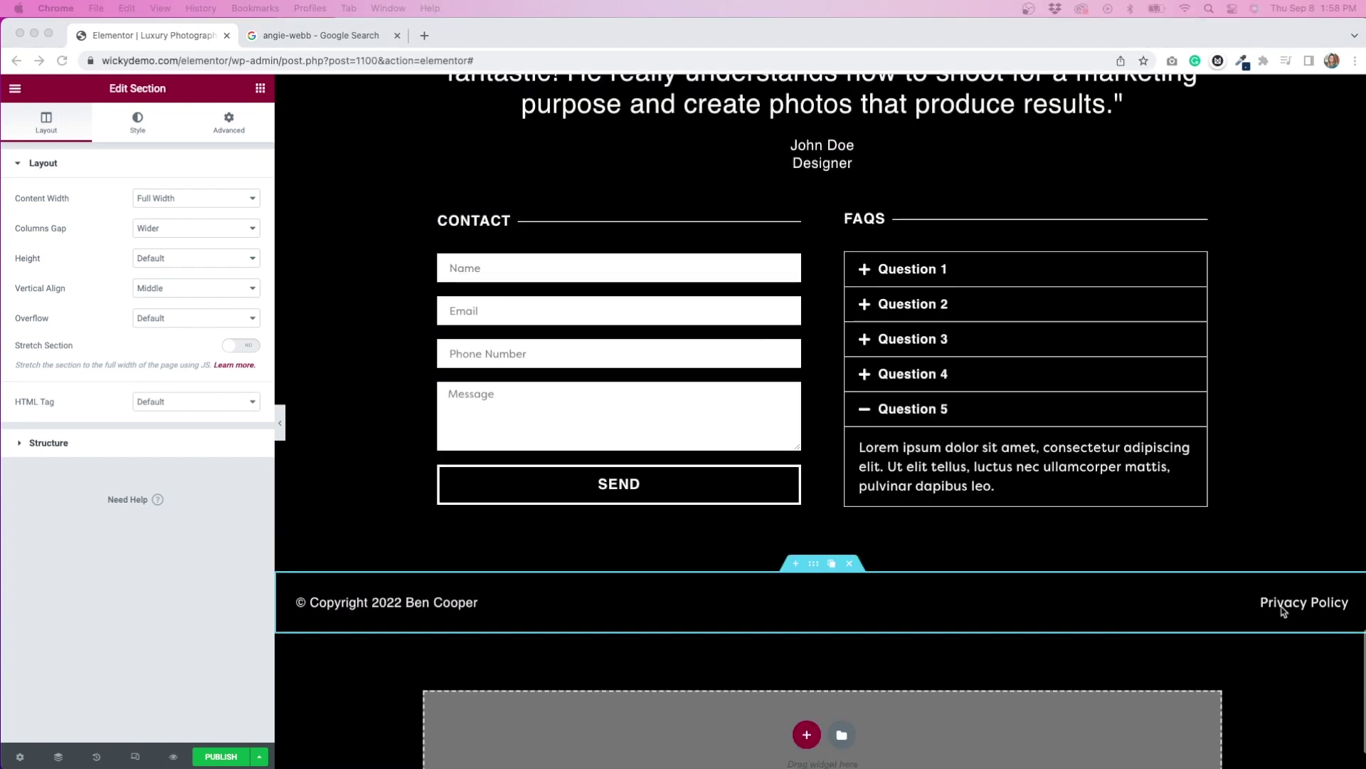
left_click(1287, 602)
left_click(250, 374)
left_click(189, 442)
left_click(171, 491)
left_click(157, 375)
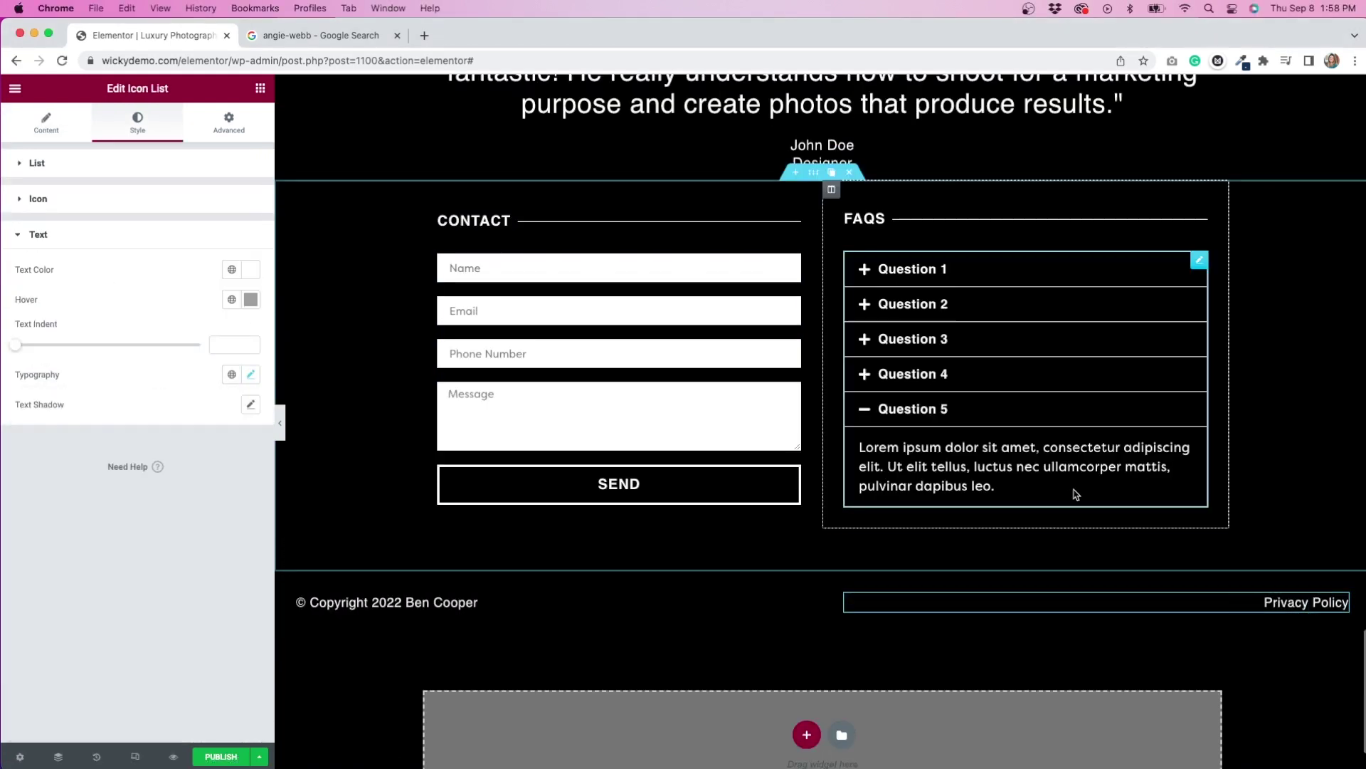
Step: Set the FAQ accordion's answer text to Helvetica and return to the page top
left_click(1073, 492)
left_click(43, 351)
left_click(251, 365)
left_click(194, 434)
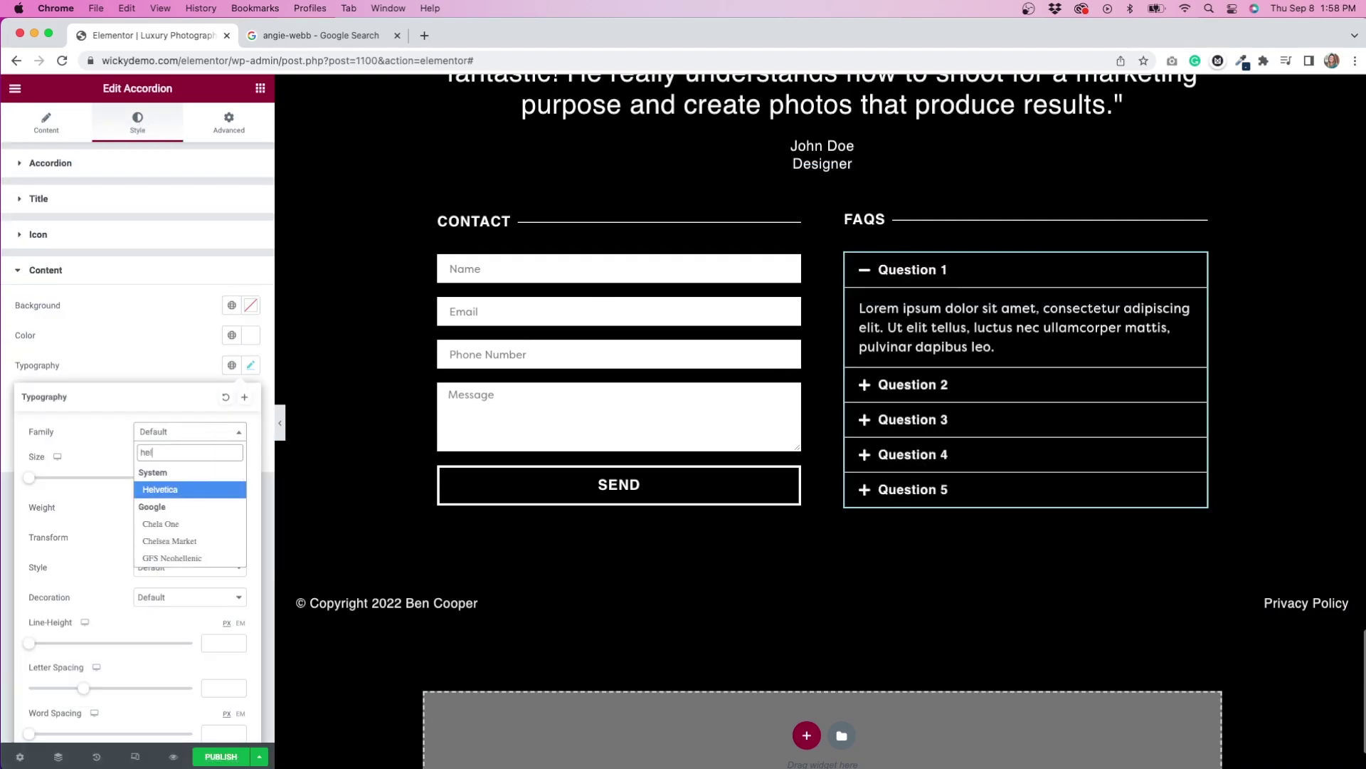
left_click(203, 491)
left_click(125, 245)
left_click(39, 199)
left_click(251, 324)
left_click(251, 325)
scroll(683, 414, "up", 15)
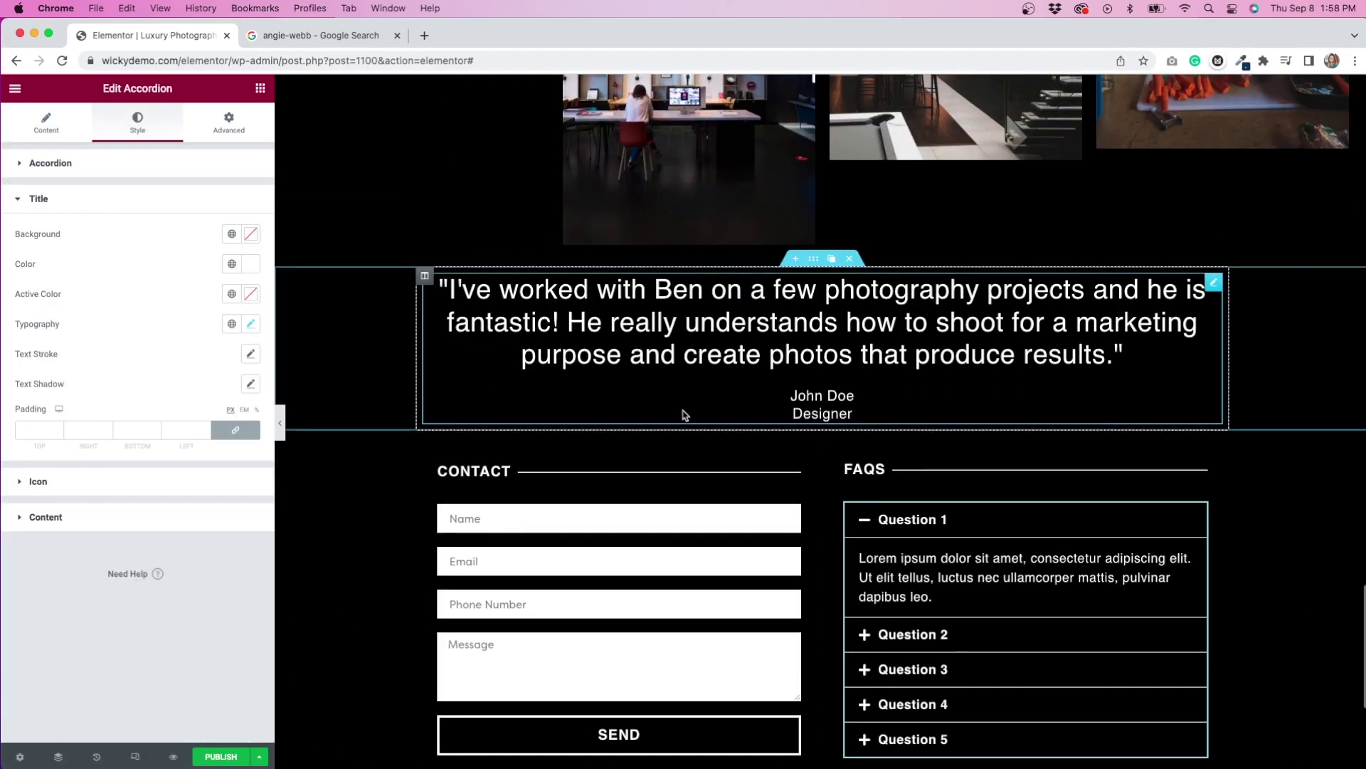
scroll(683, 414, "up", 4)
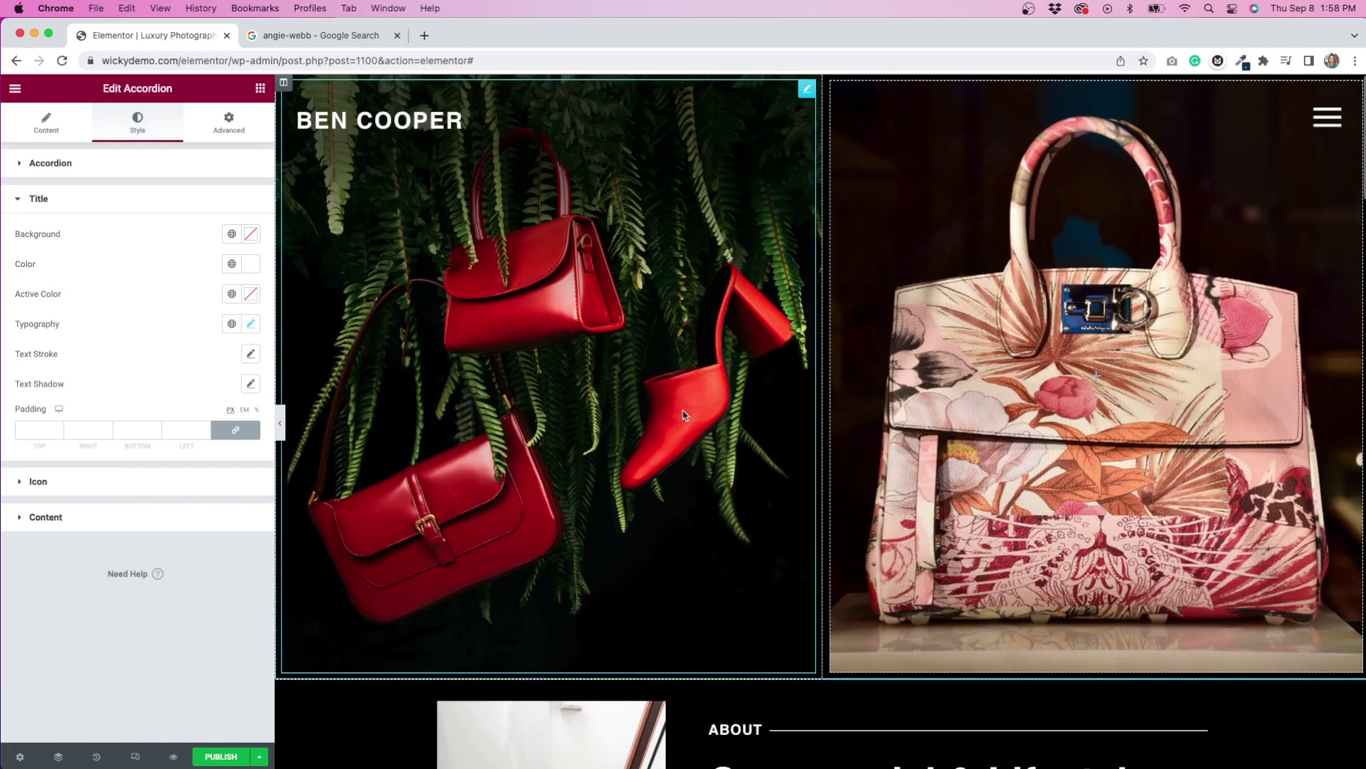
Step: In tablet view, raise the header spacer from 58 to 60
left_click(136, 757)
left_click(760, 88)
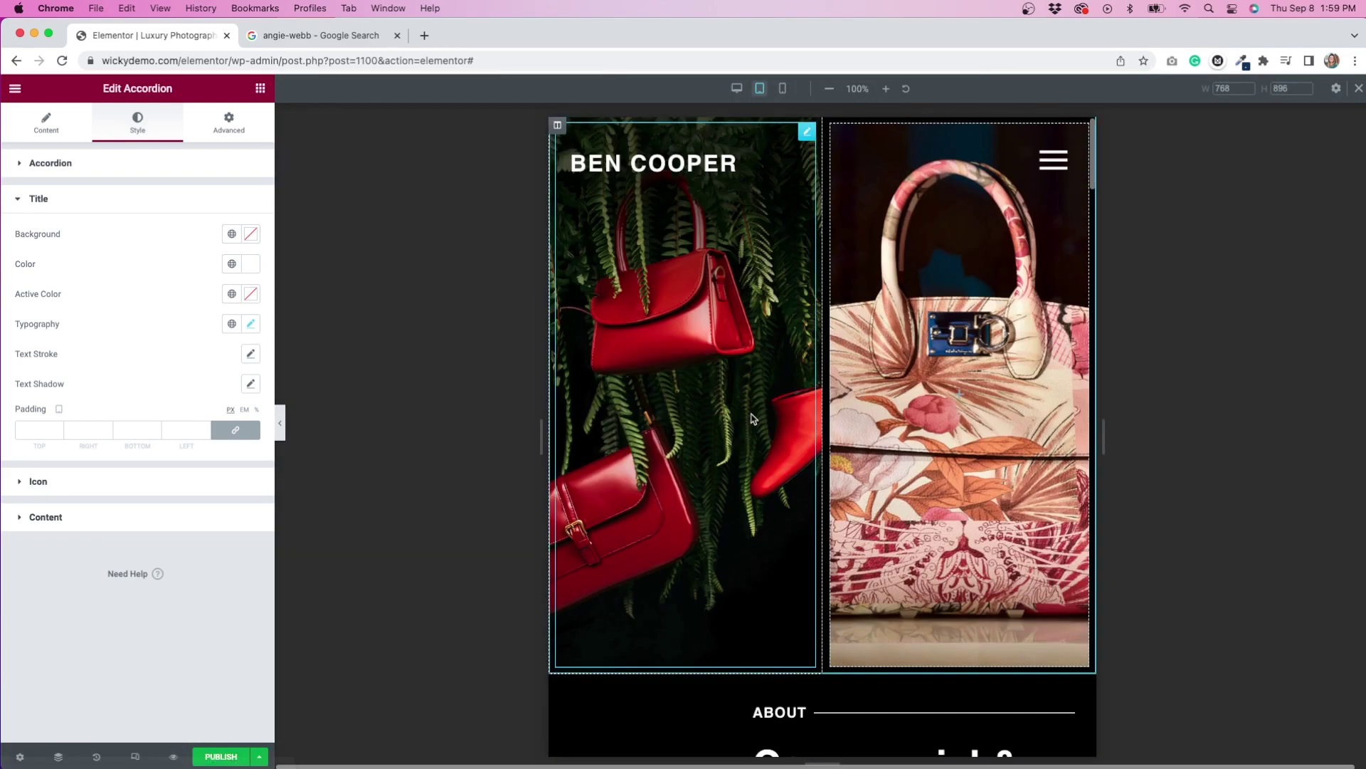
left_click(684, 320)
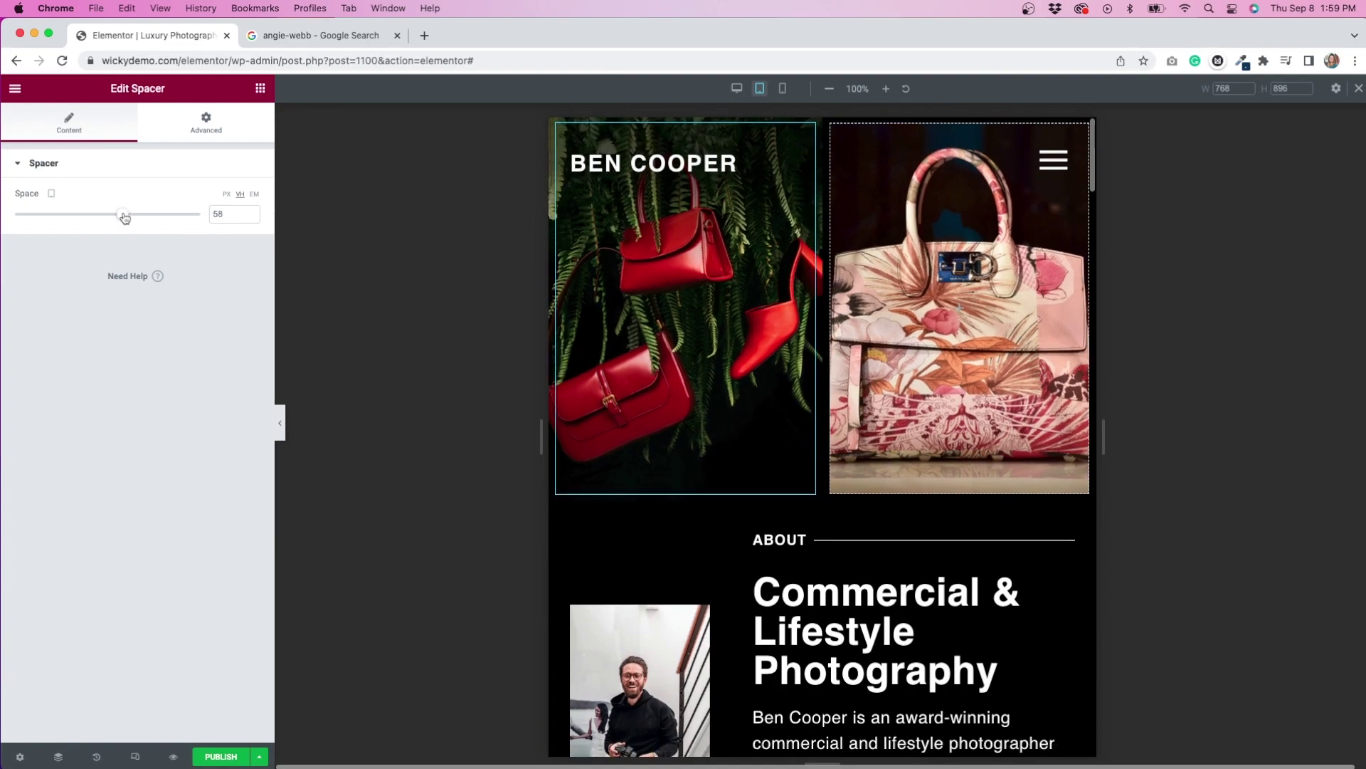
left_click_drag(125, 217, 128, 217)
Step: Set the About and Contact/FAQs columns to 100% width, then preview at mobile width
scroll(629, 409, "down", 5)
left_click(683, 427)
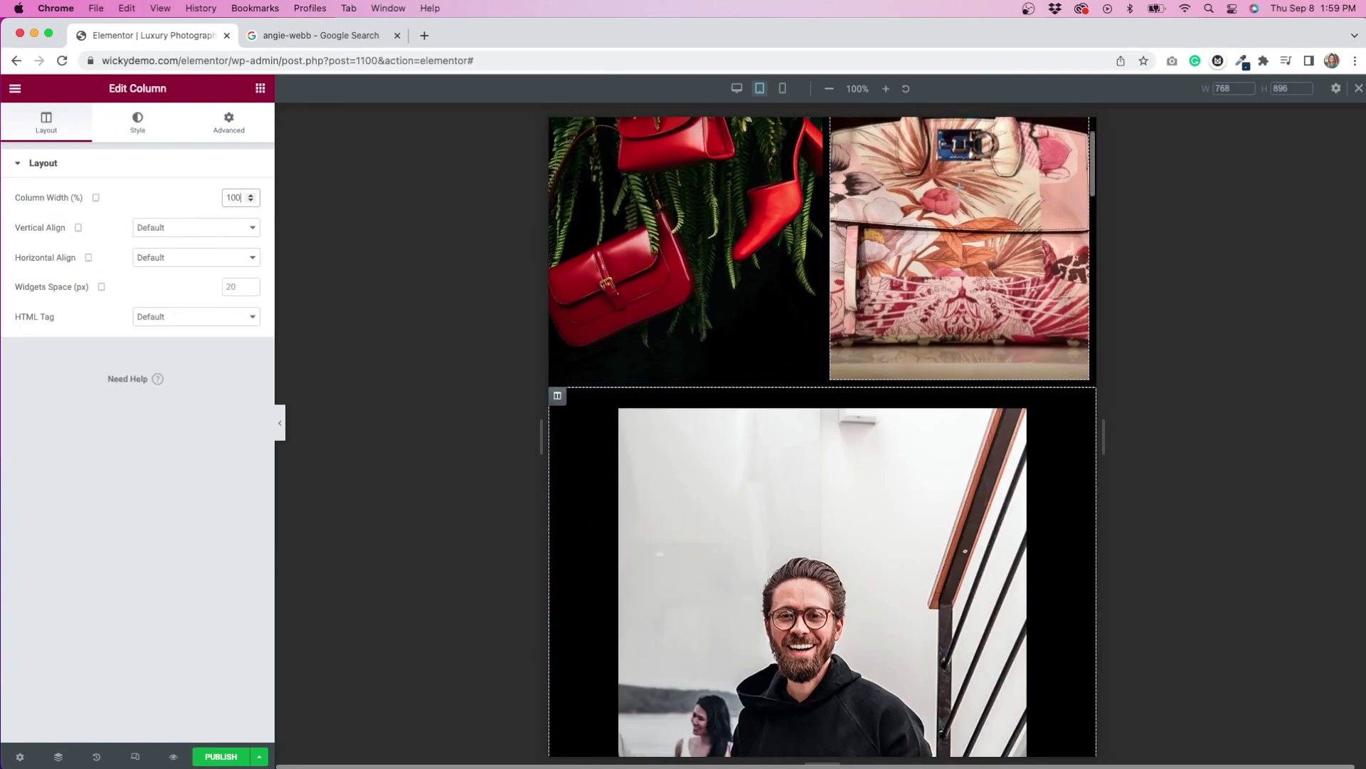
type("100")
scroll(830, 534, "down", 15)
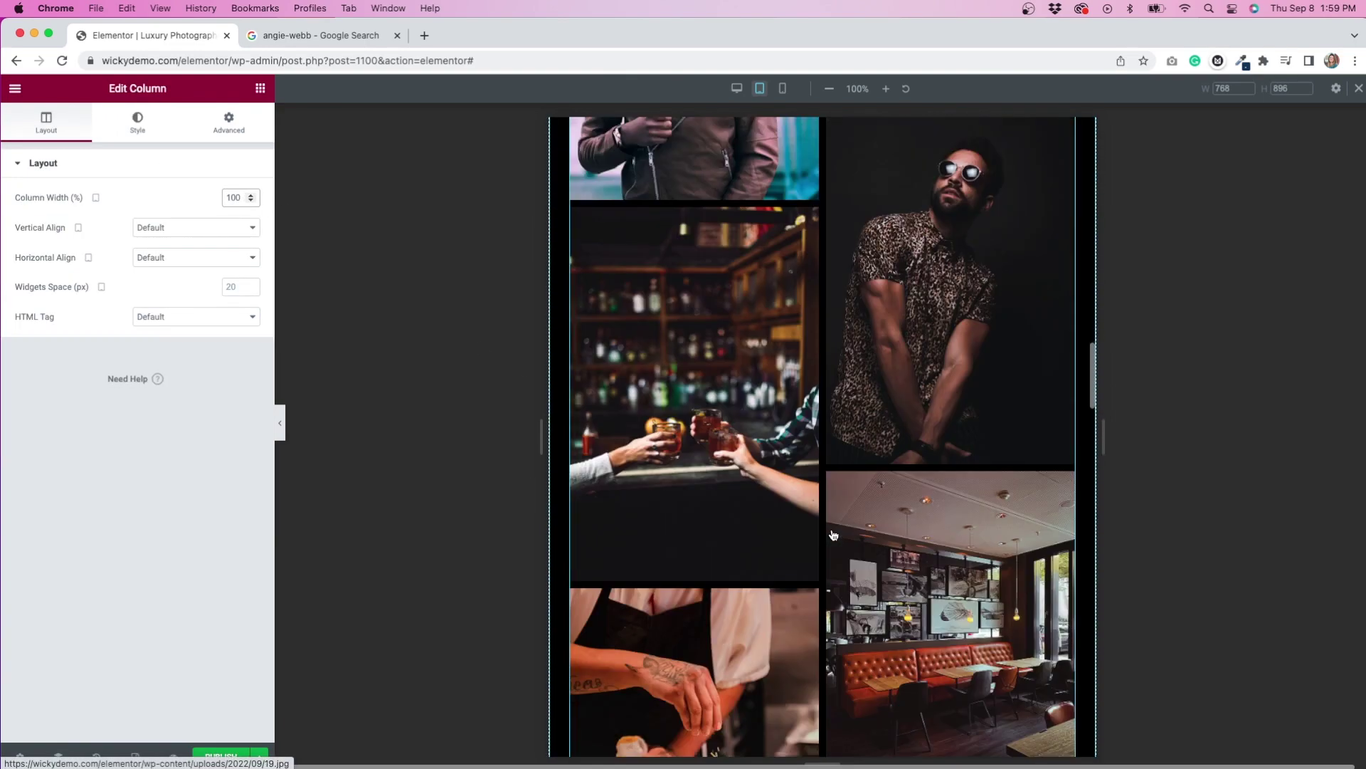
left_click(834, 534)
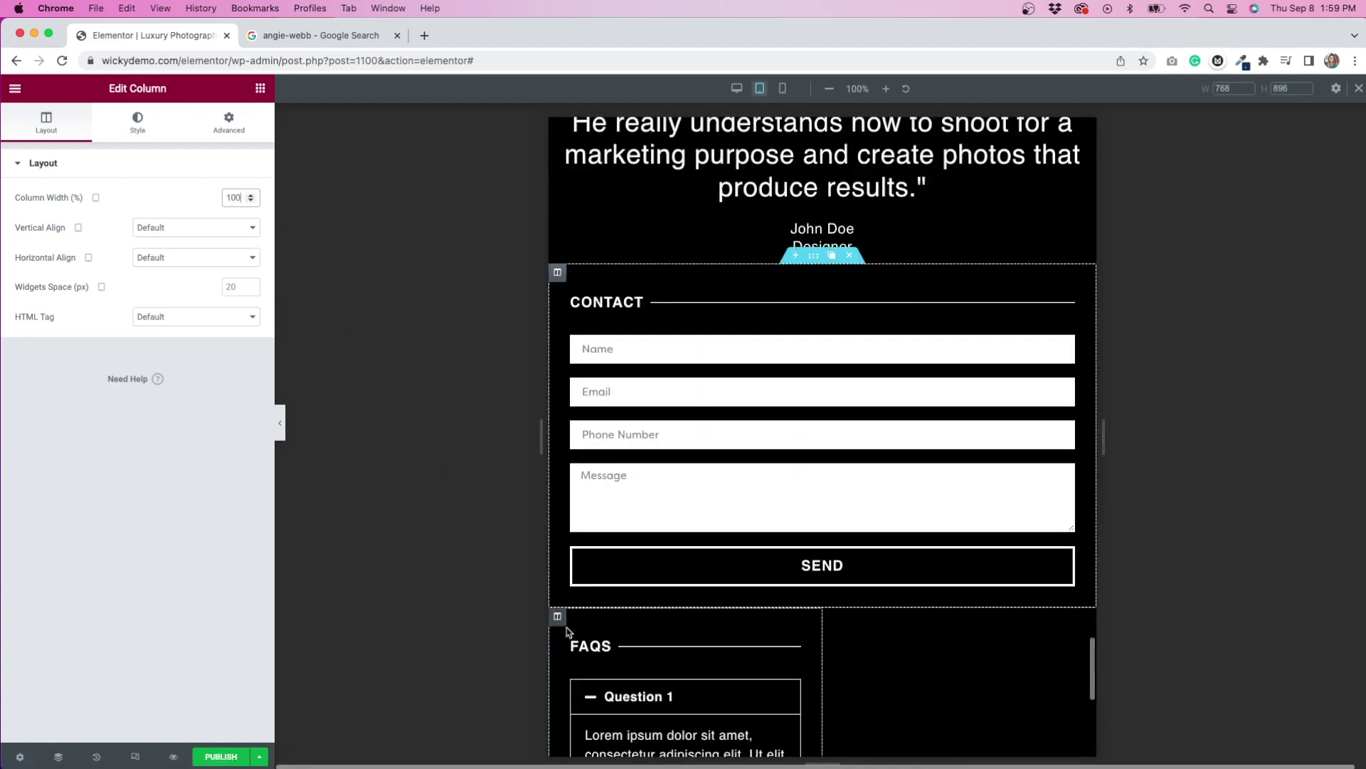
scroll(812, 433, "down", 7)
key("super+shift+m")
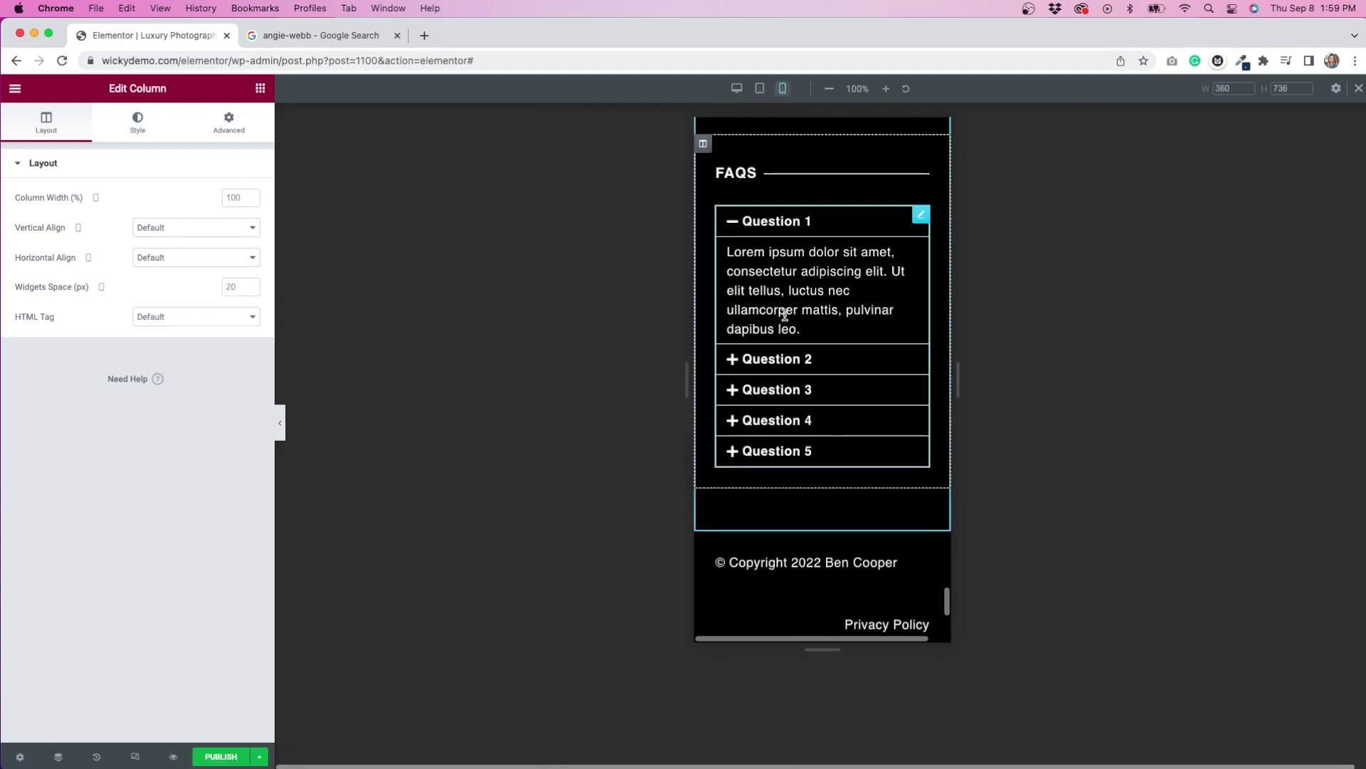
Step: Centre the copyright text and inspect the footer column's spacing on mobile
scroll(862, 473, "down", 3)
left_click(861, 473)
left_click(211, 197)
left_click(887, 520)
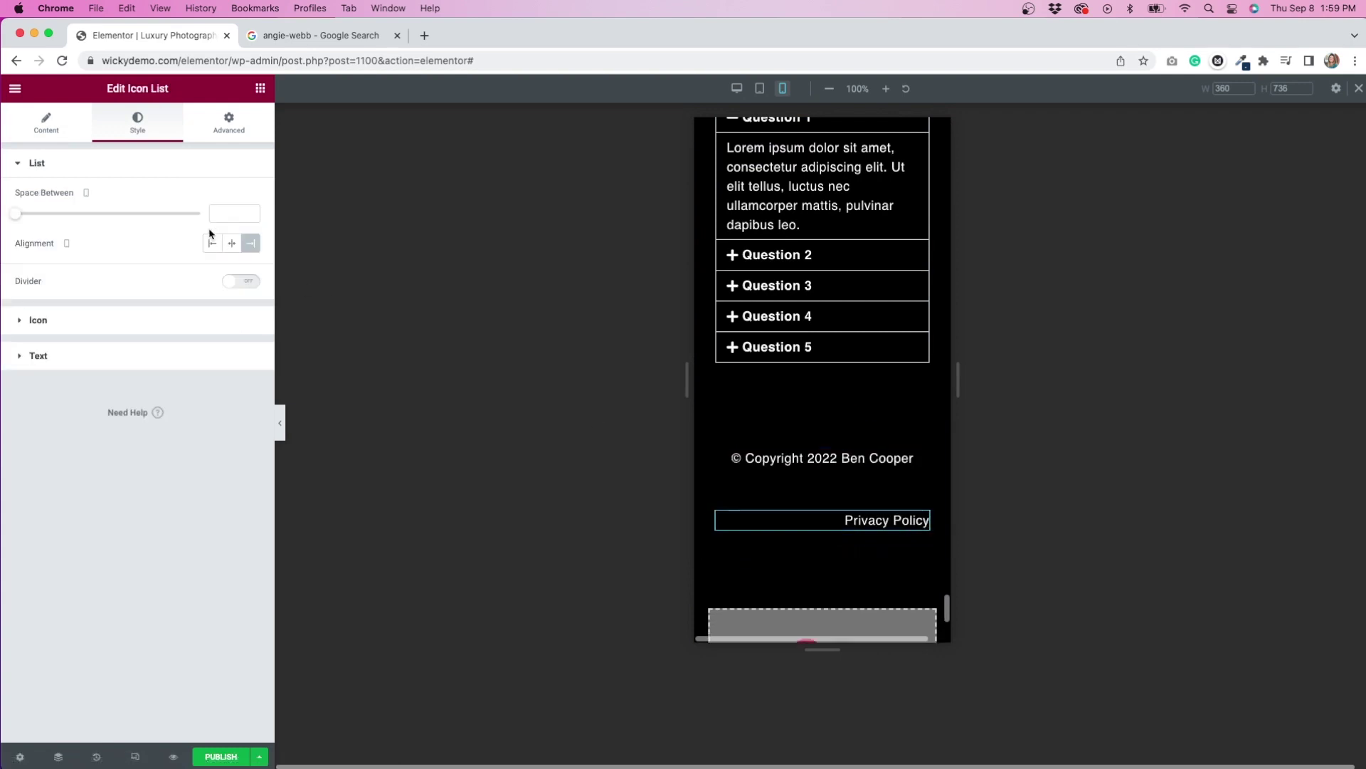
left_click(719, 461)
left_click(229, 122)
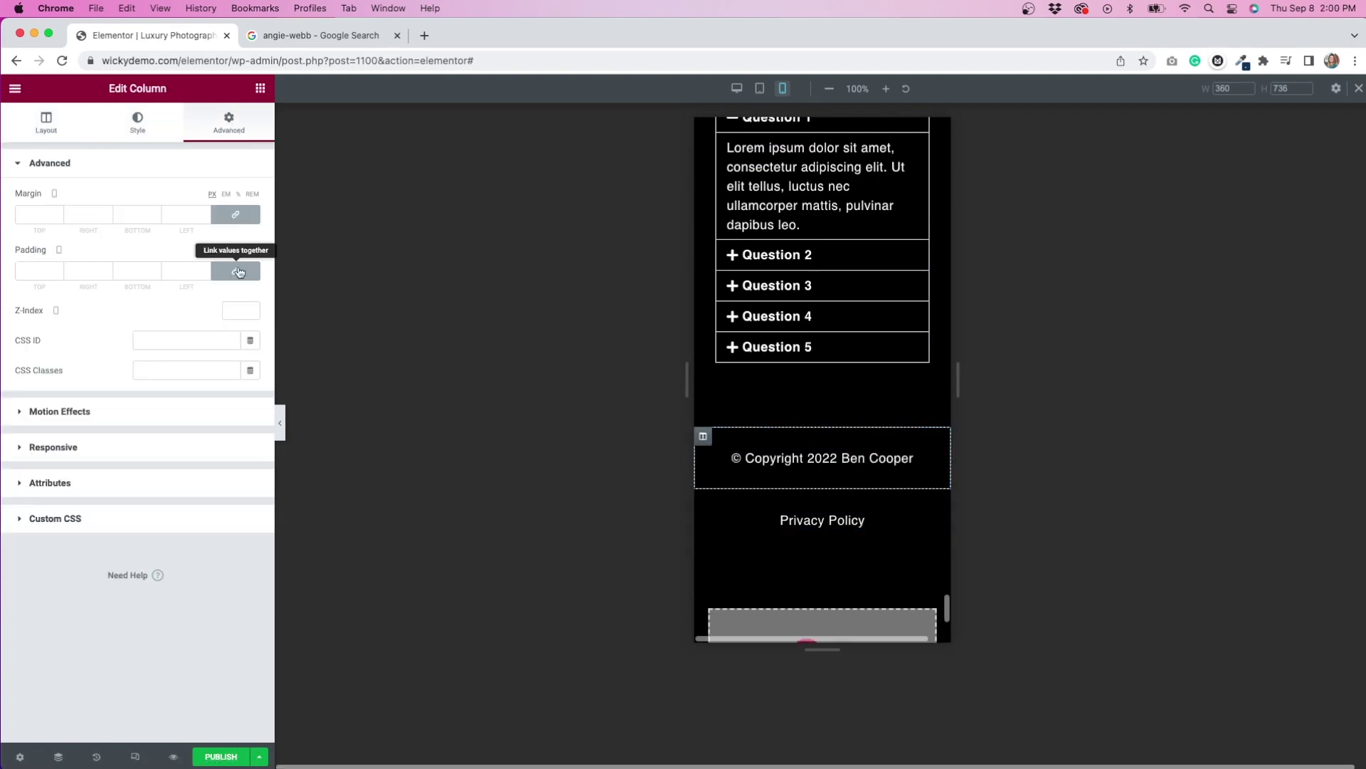
Step: Undo the last four edits to restore the heading
key("ctrl+z")
key("ctrl+z")
key("ctrl+z")
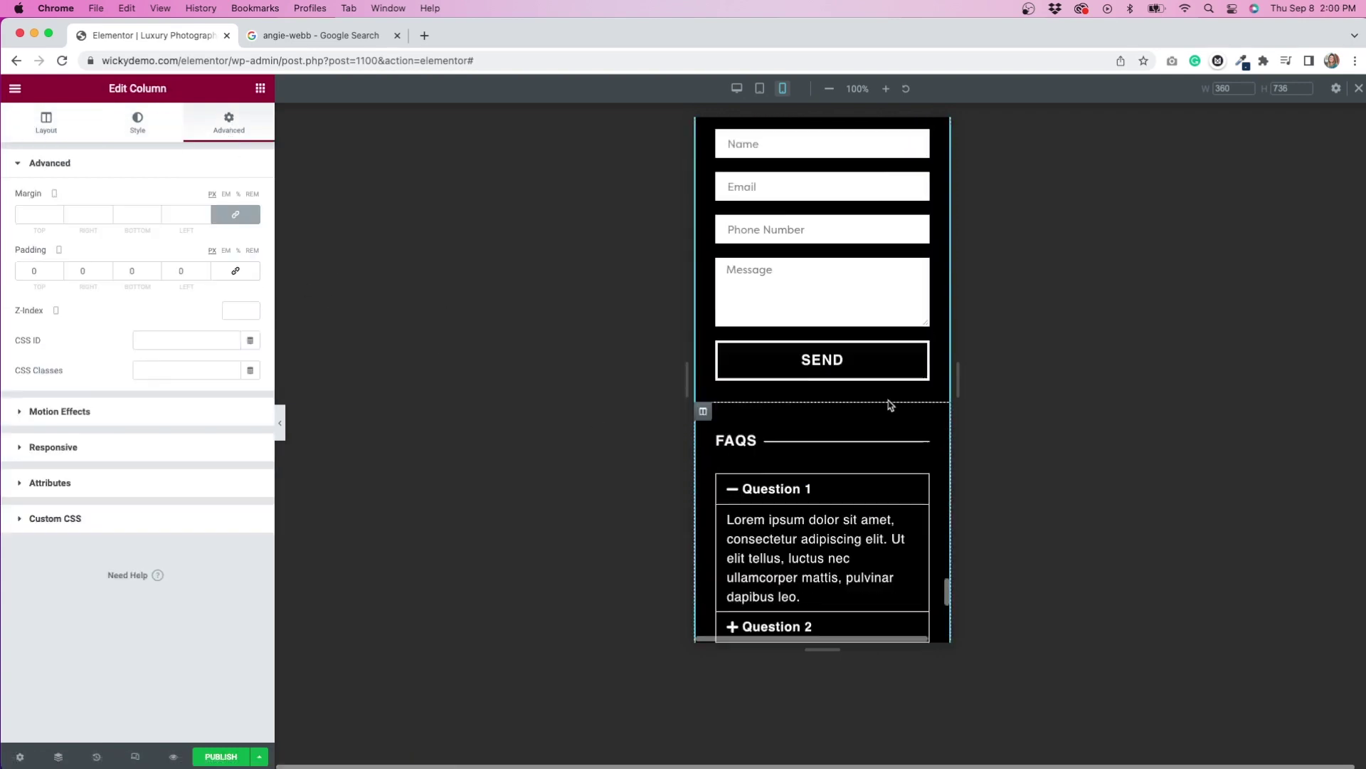
key("ctrl+z")
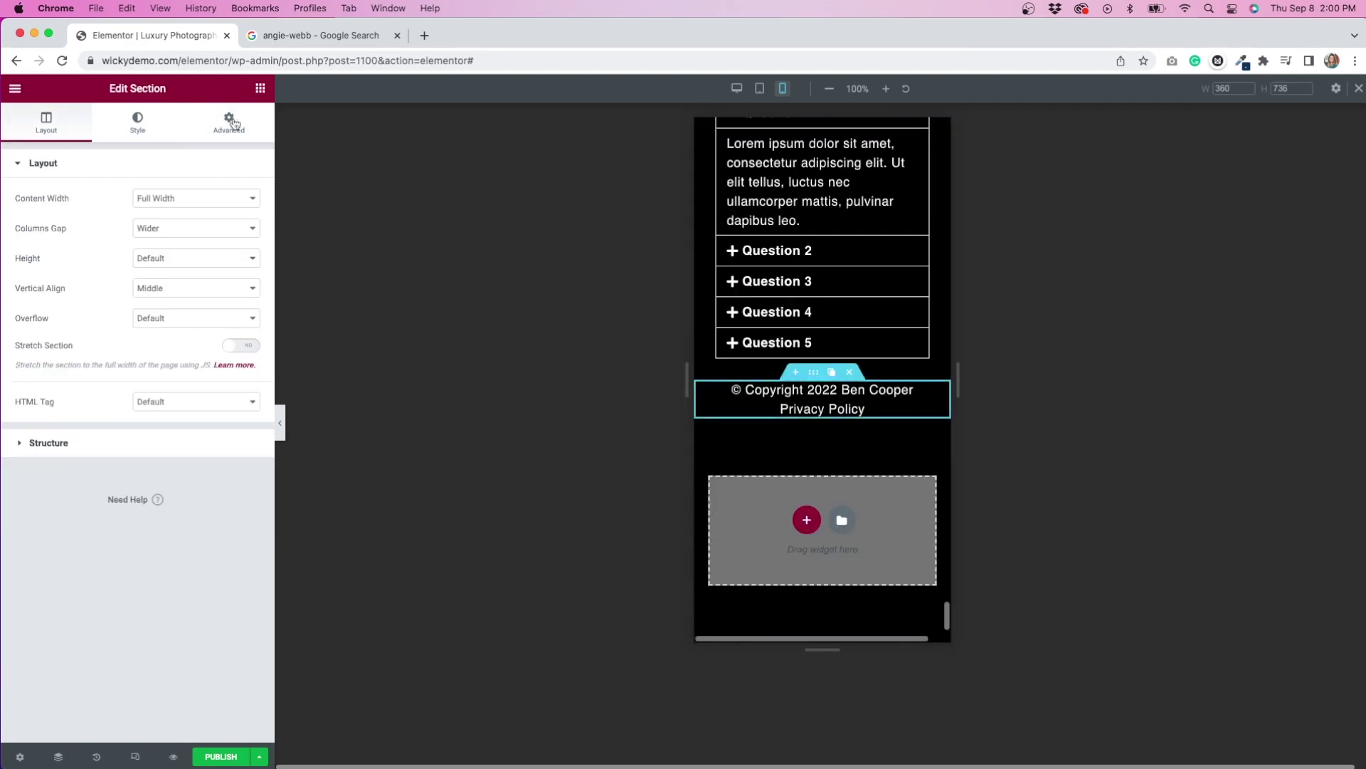
key("ctrl+z")
key("ctrl+z")
key("ctrl+z")
key("ctrl+z")
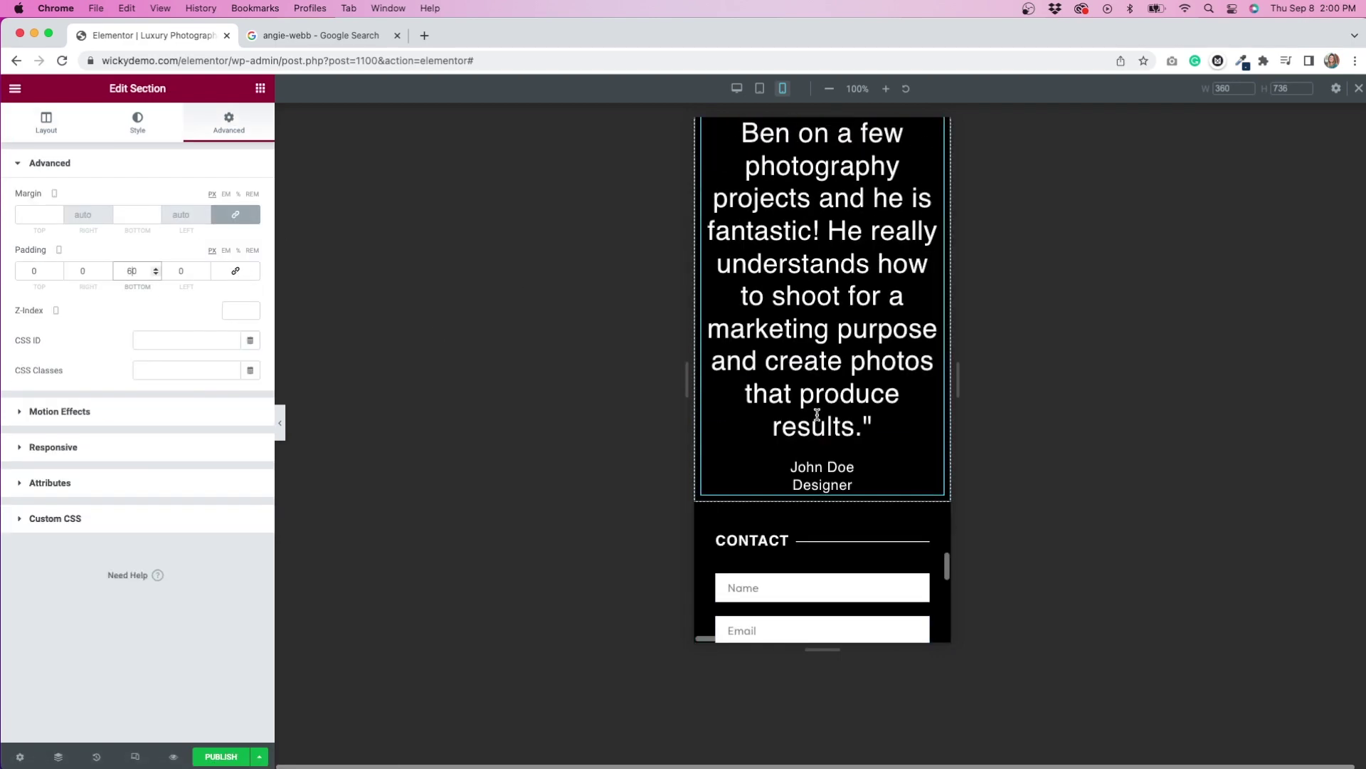
scroll(840, 425, "up", 15)
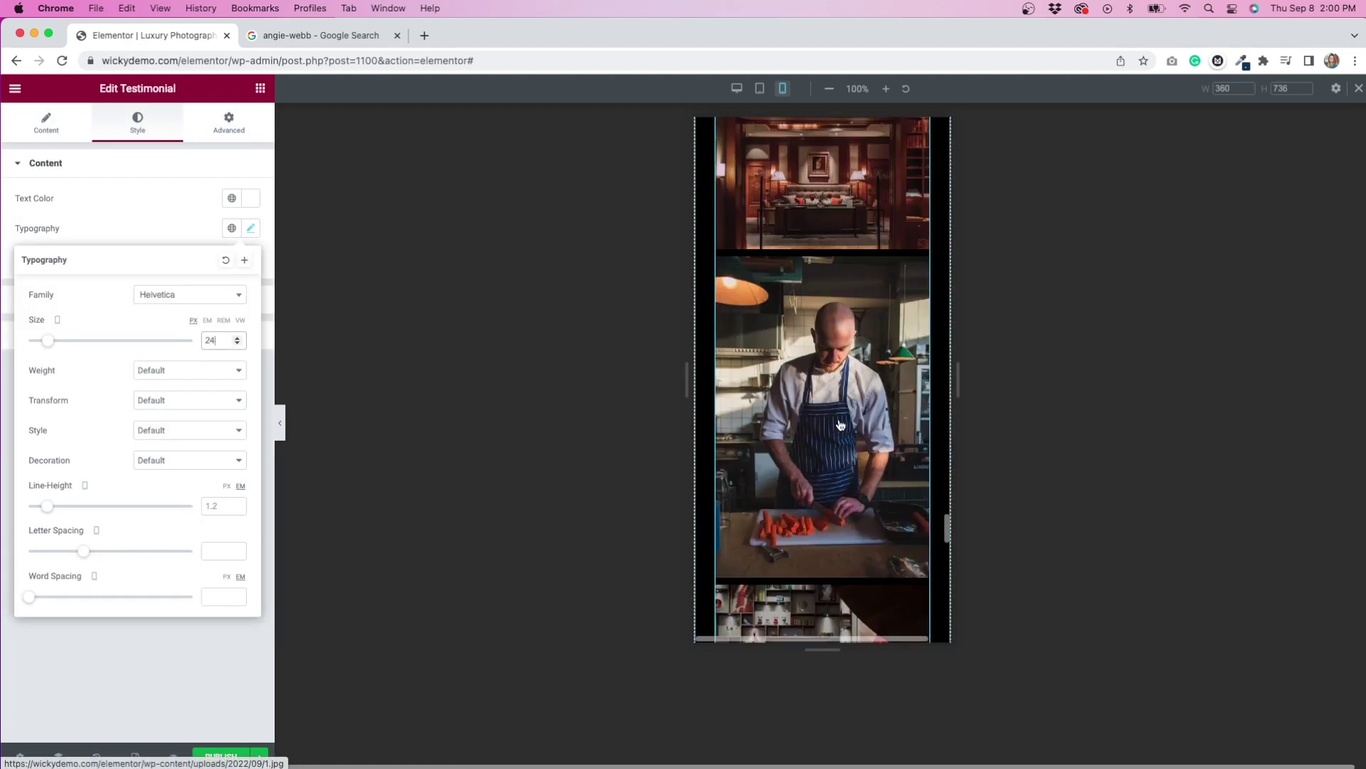
key("ctrl+z")
key("ctrl+z")
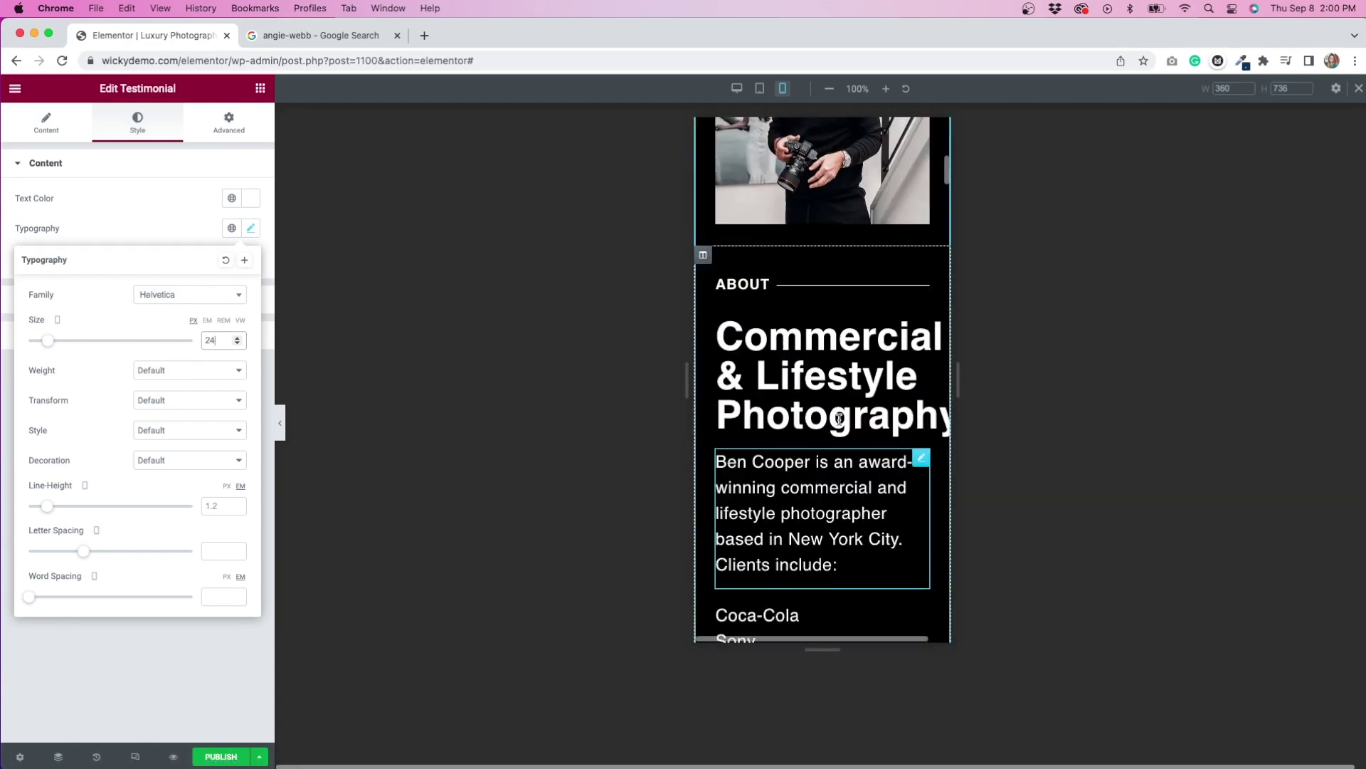
Step: Reduce the About intro paragraph's mobile font size and open the client list's typography
left_click(735, 474)
left_click(138, 121)
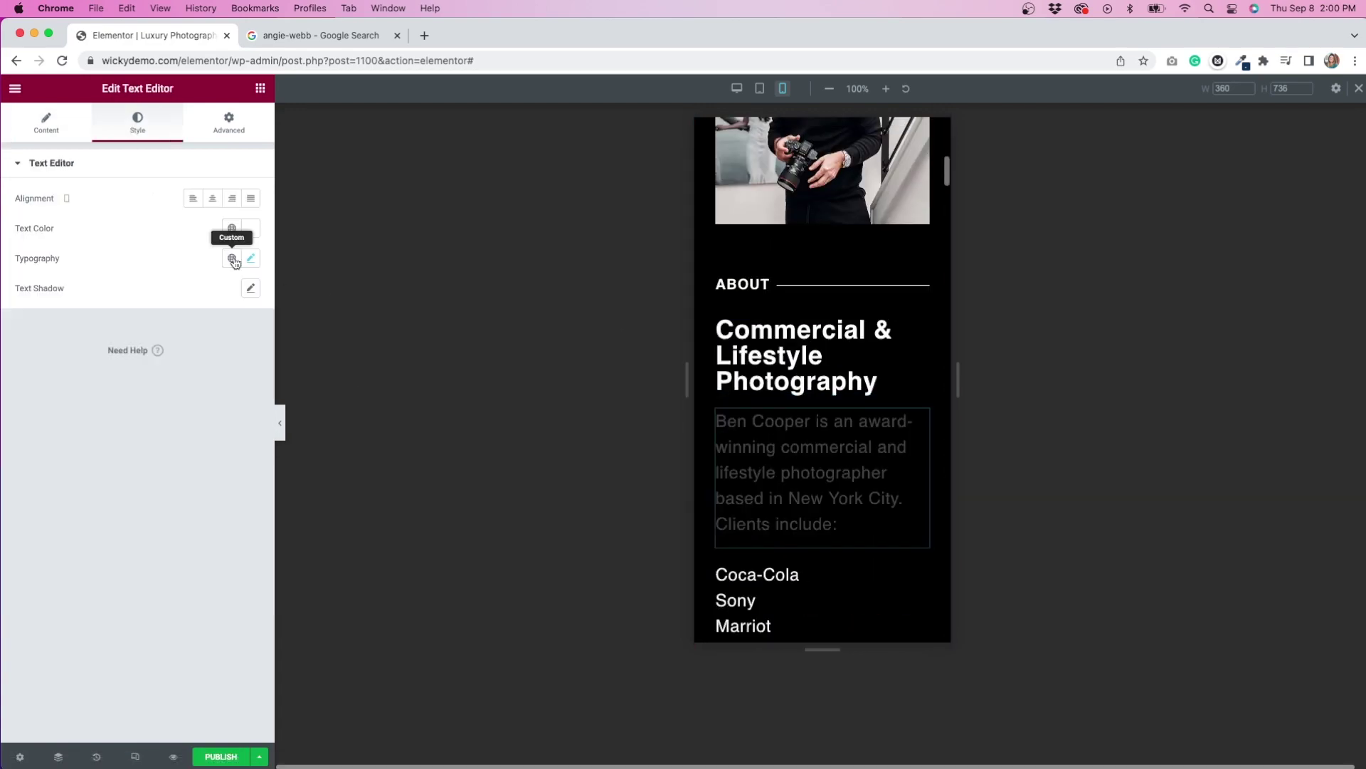
left_click(250, 258)
left_click(778, 538)
left_click(198, 356)
left_click(251, 374)
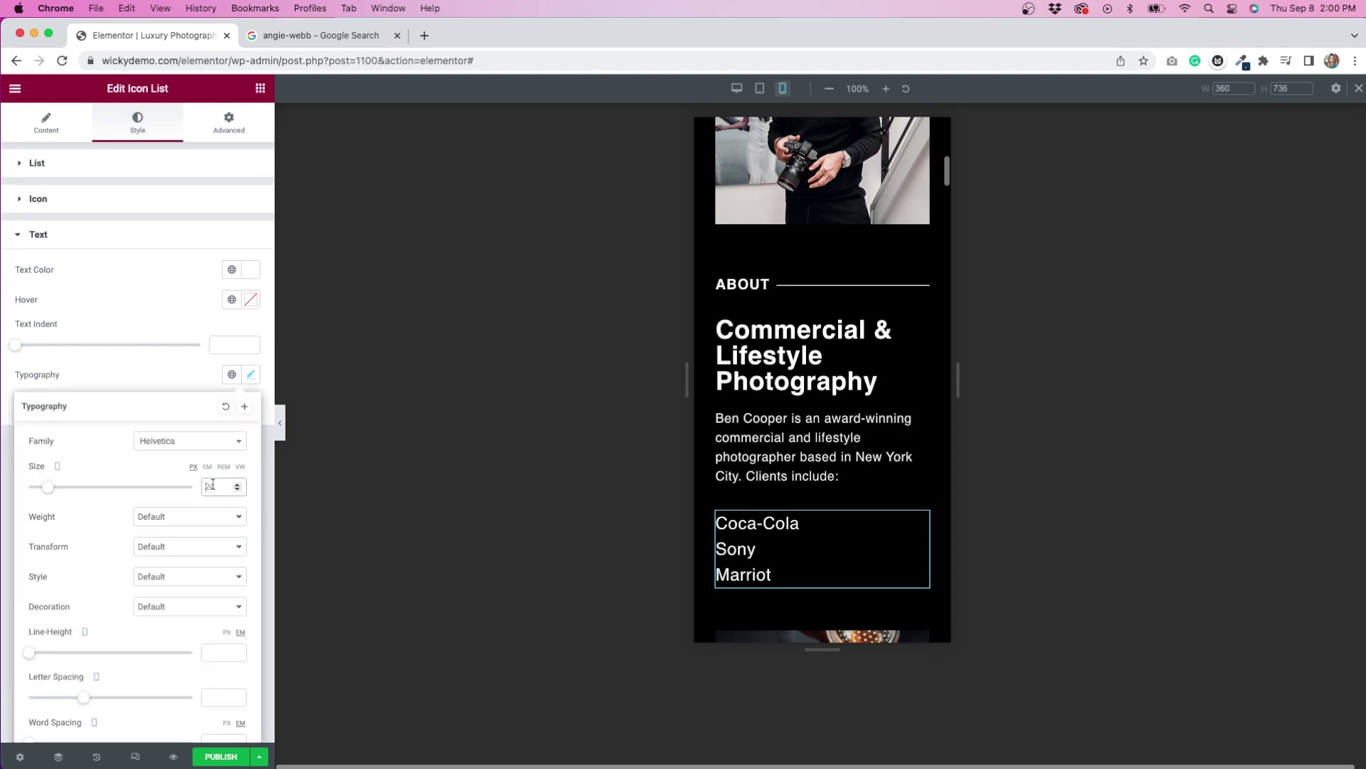
scroll(829, 511, "up", 2)
scroll(829, 511, "up", 5)
left_click(797, 320)
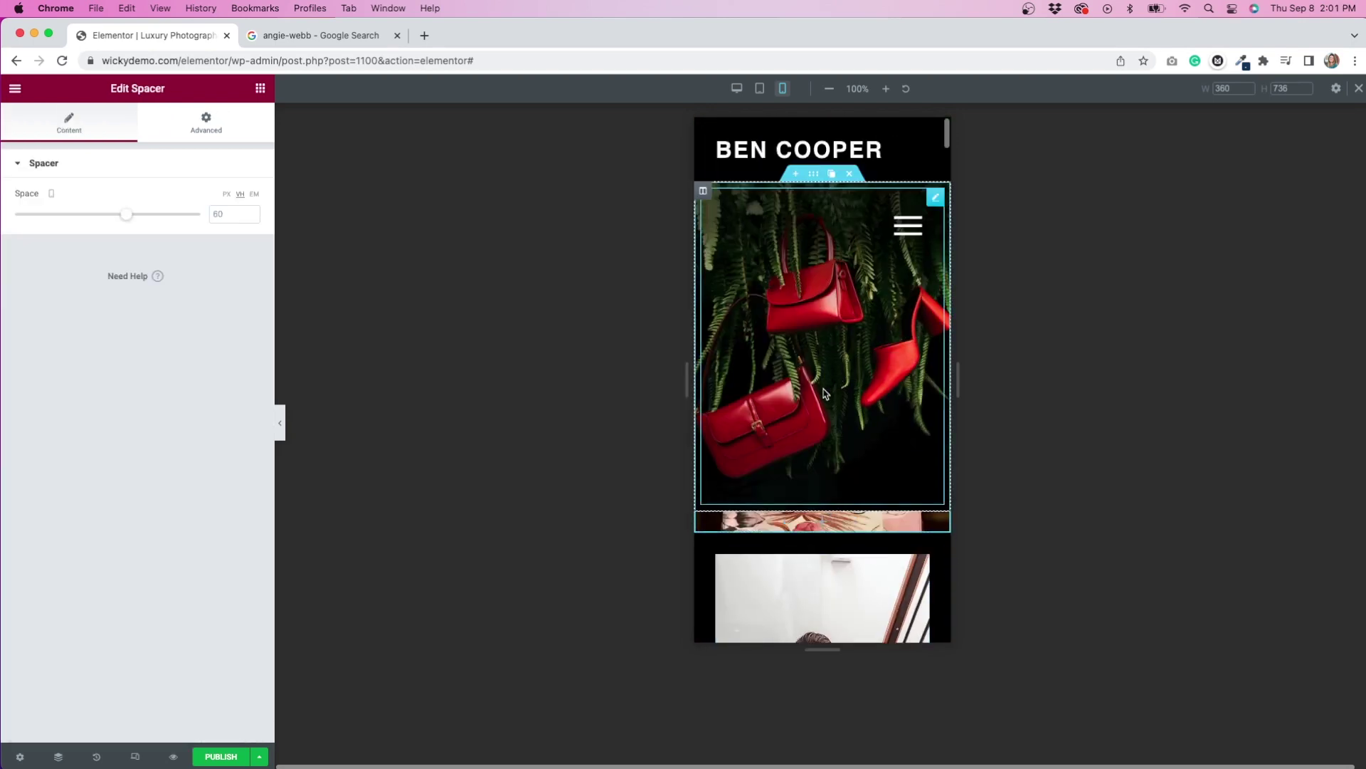
Step: In desktop view, copy the hero spacer and paste it into the neighbouring column
left_click(321, 286)
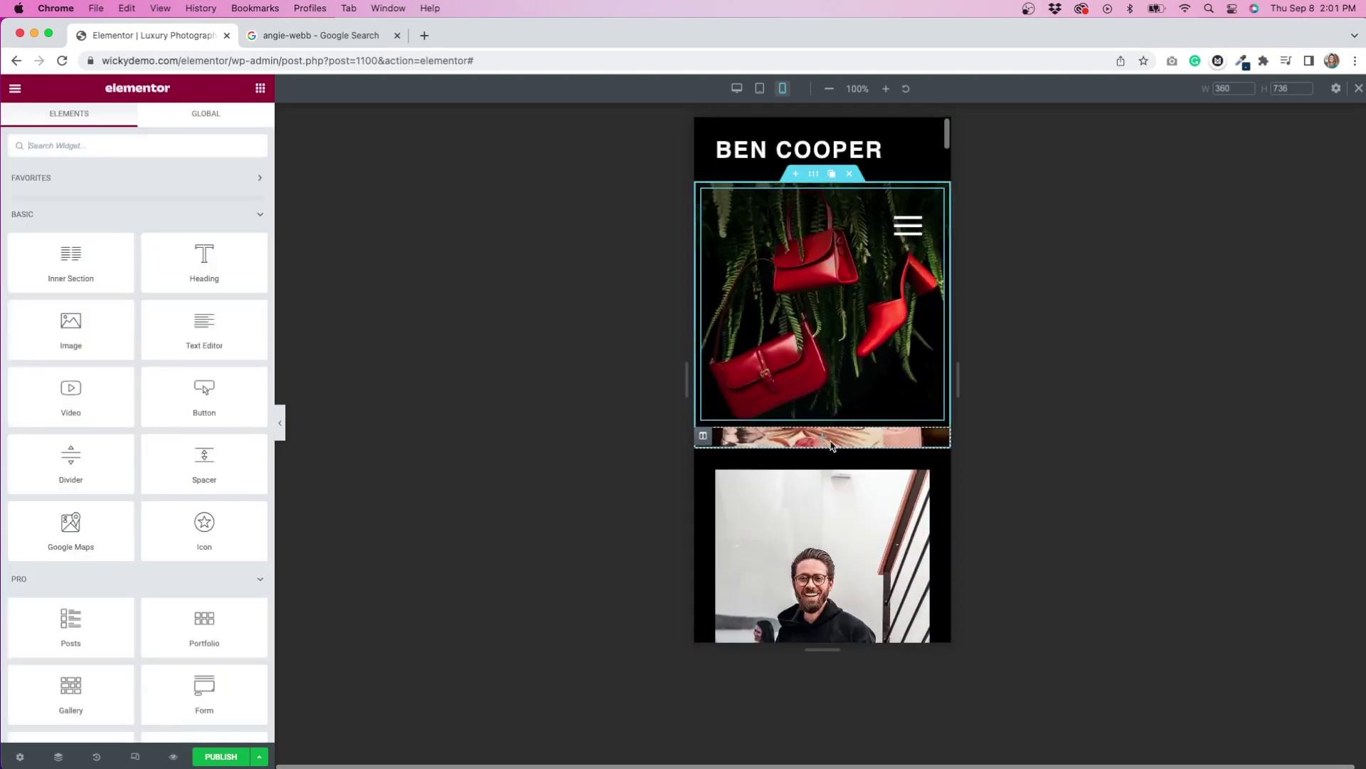
left_click(737, 89)
left_click(464, 301)
right_click(521, 328)
left_click(566, 390)
right_click(1044, 401)
left_click(1080, 510)
Step: In mobile view, set the header's title column width to 40%
left_click(760, 88)
left_click(782, 89)
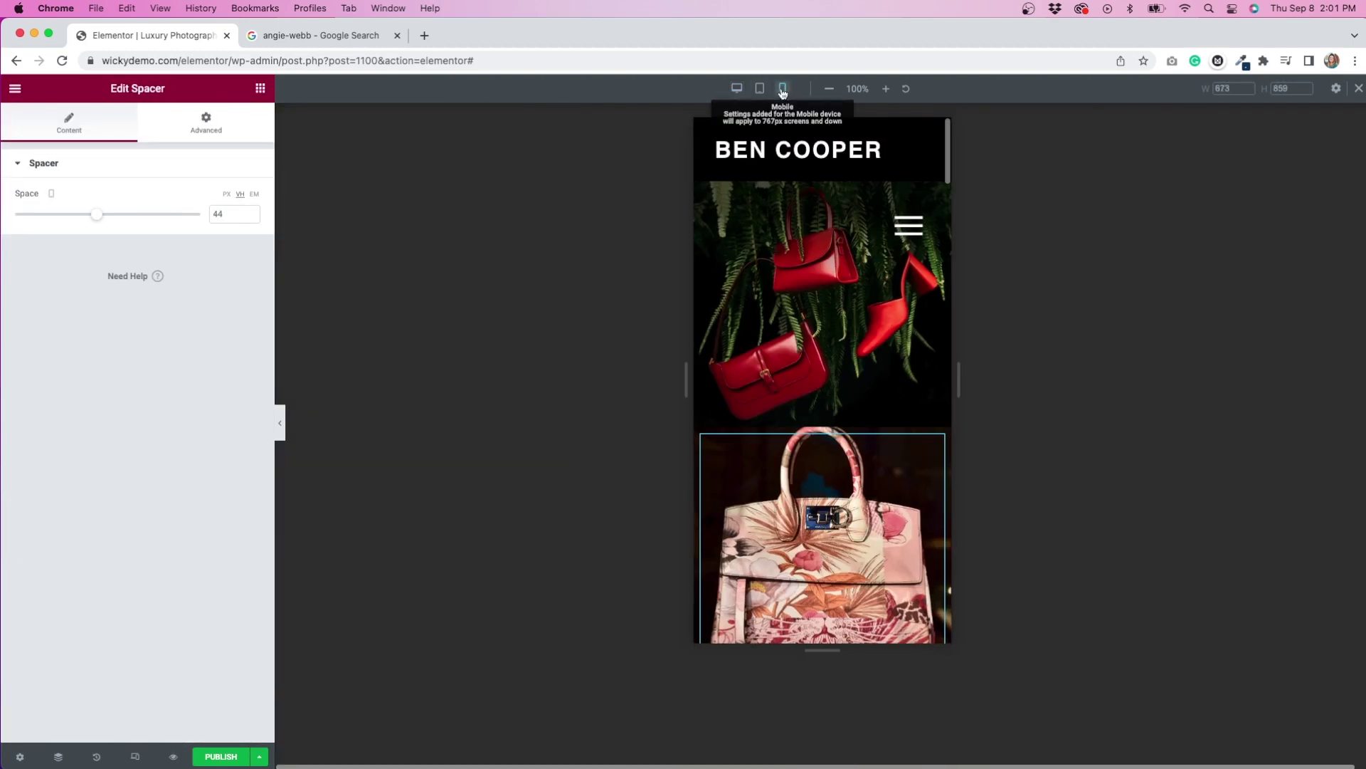
left_click(702, 126)
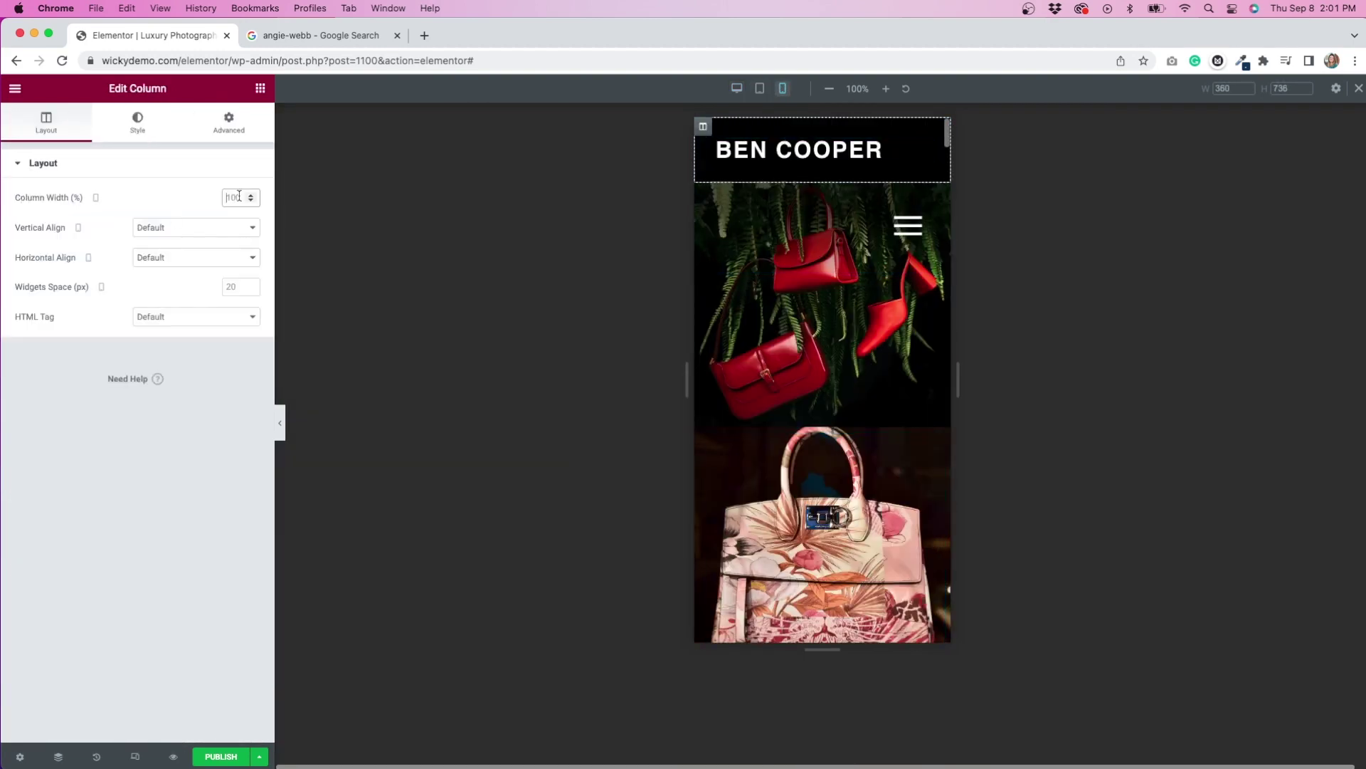
type("40")
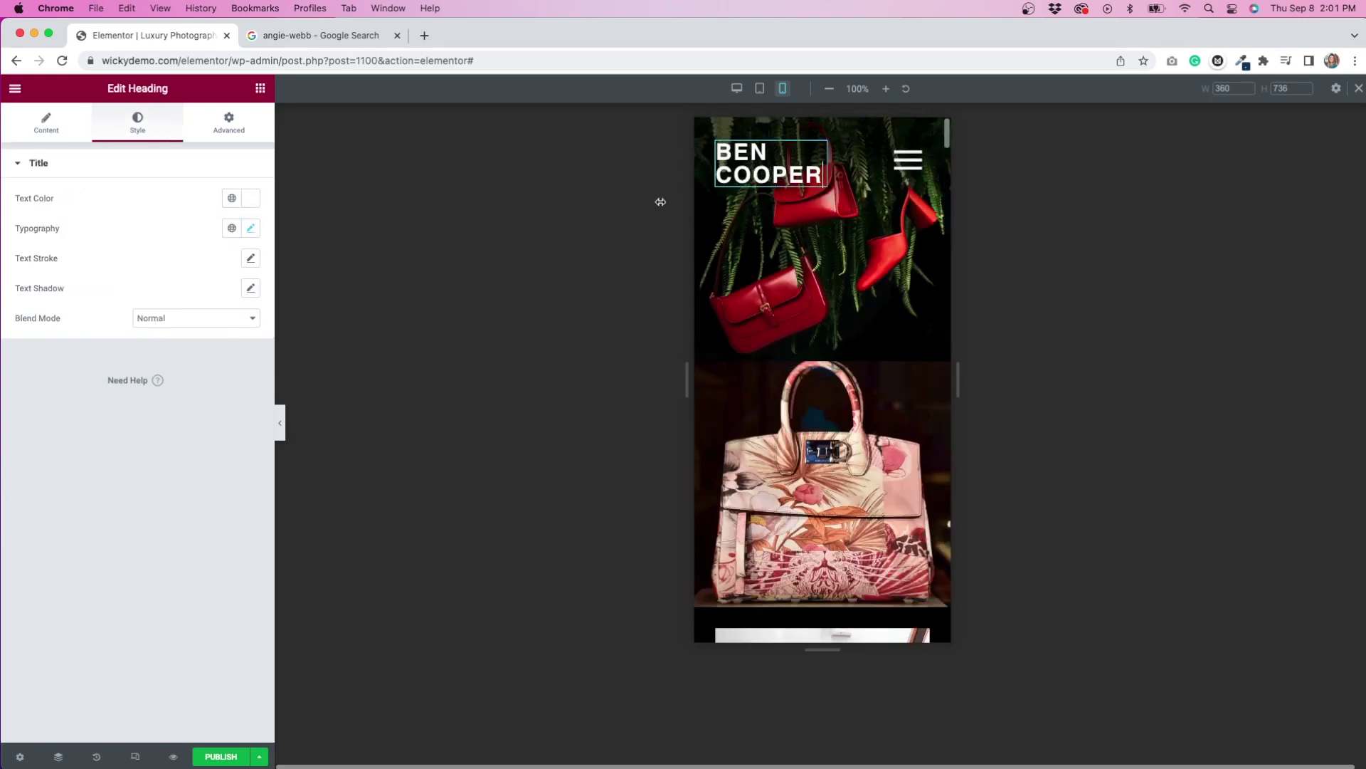
Step: Zero the padding of the header's heading and menu columns, restoring an accidentally removed header
left_click(771, 174)
left_click(137, 121)
left_click(250, 228)
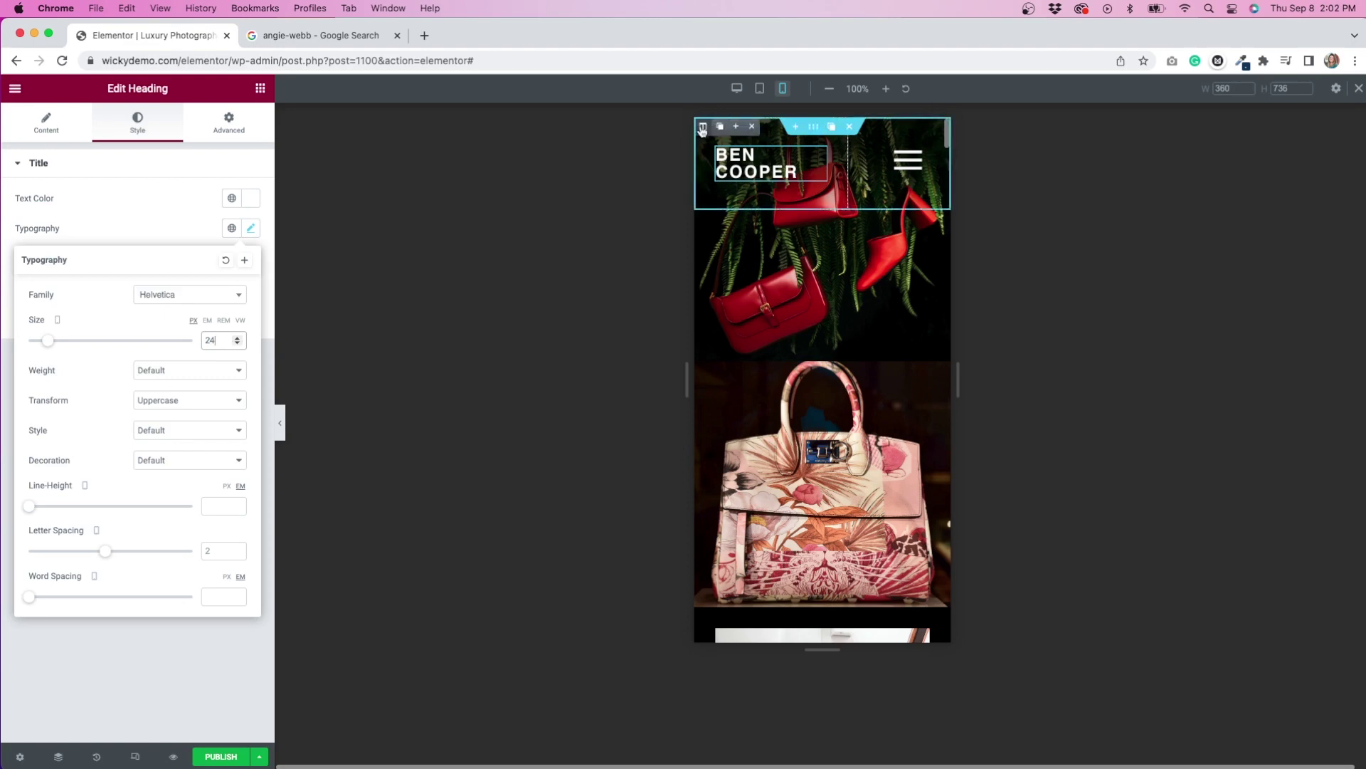
left_click(703, 127)
left_click(229, 122)
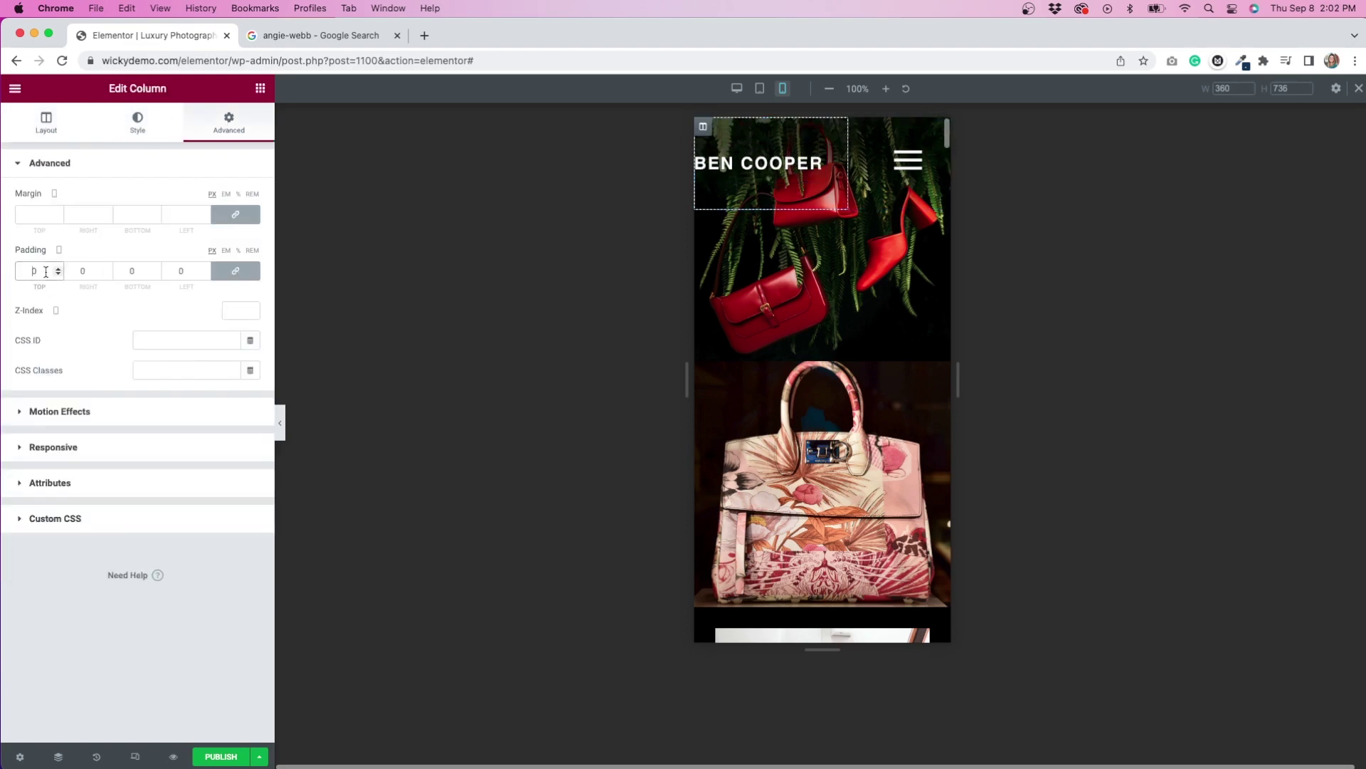
left_click(849, 126)
key("super+z")
left_click(857, 126)
left_click(222, 126)
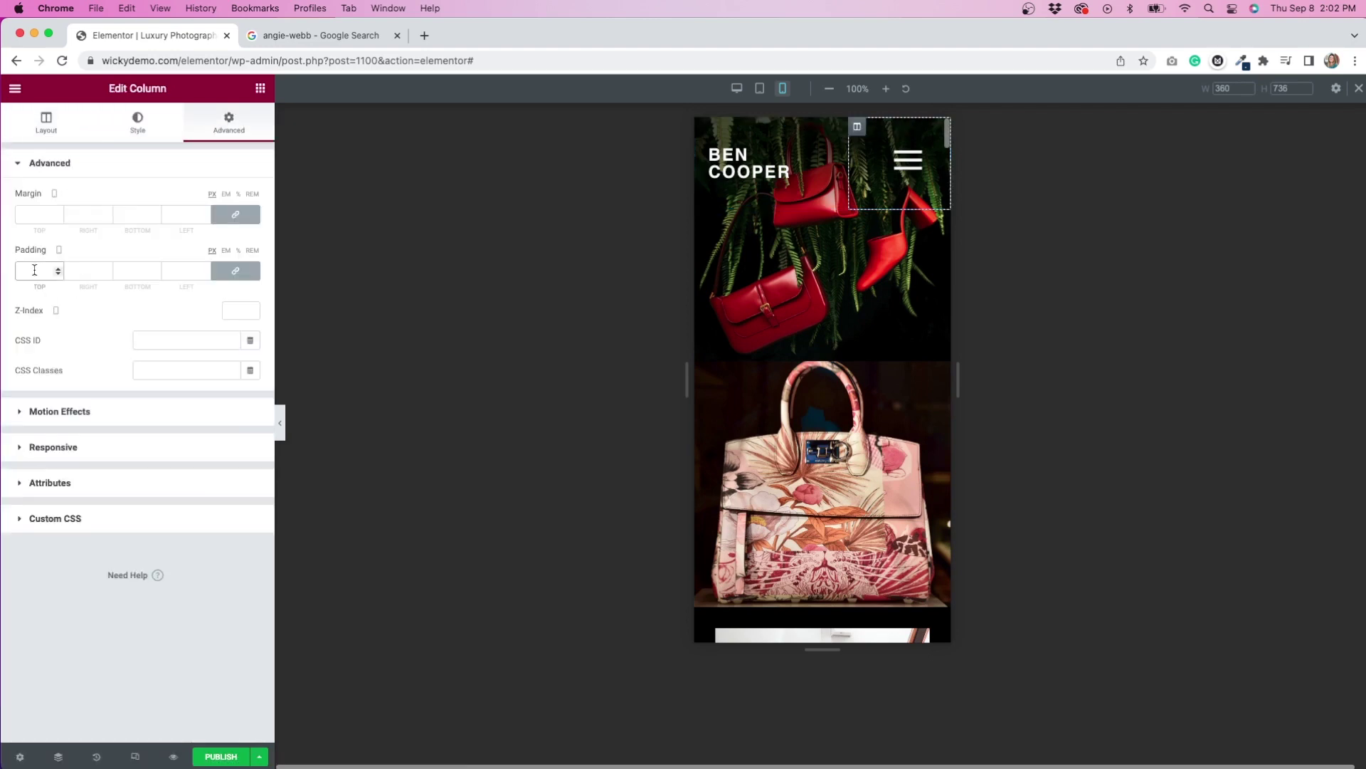
left_click(747, 156)
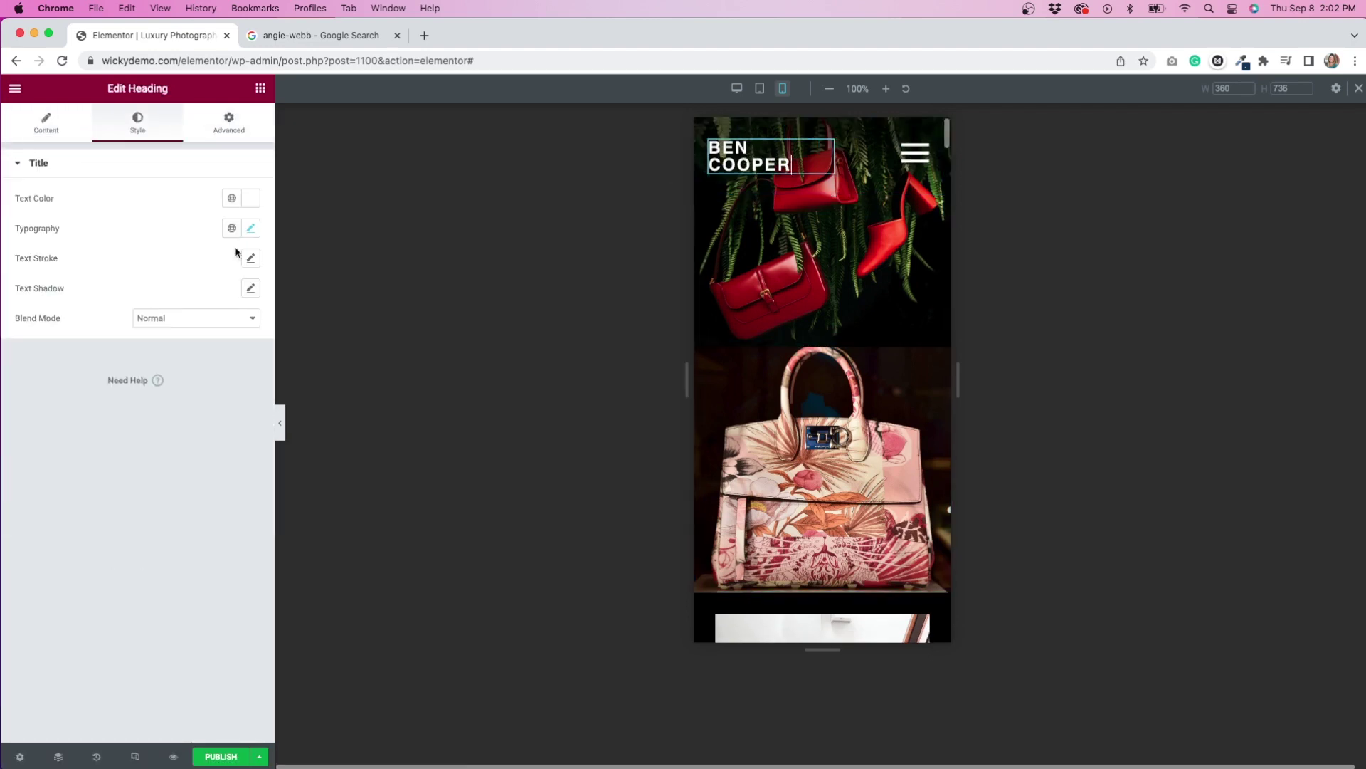
left_click(251, 228)
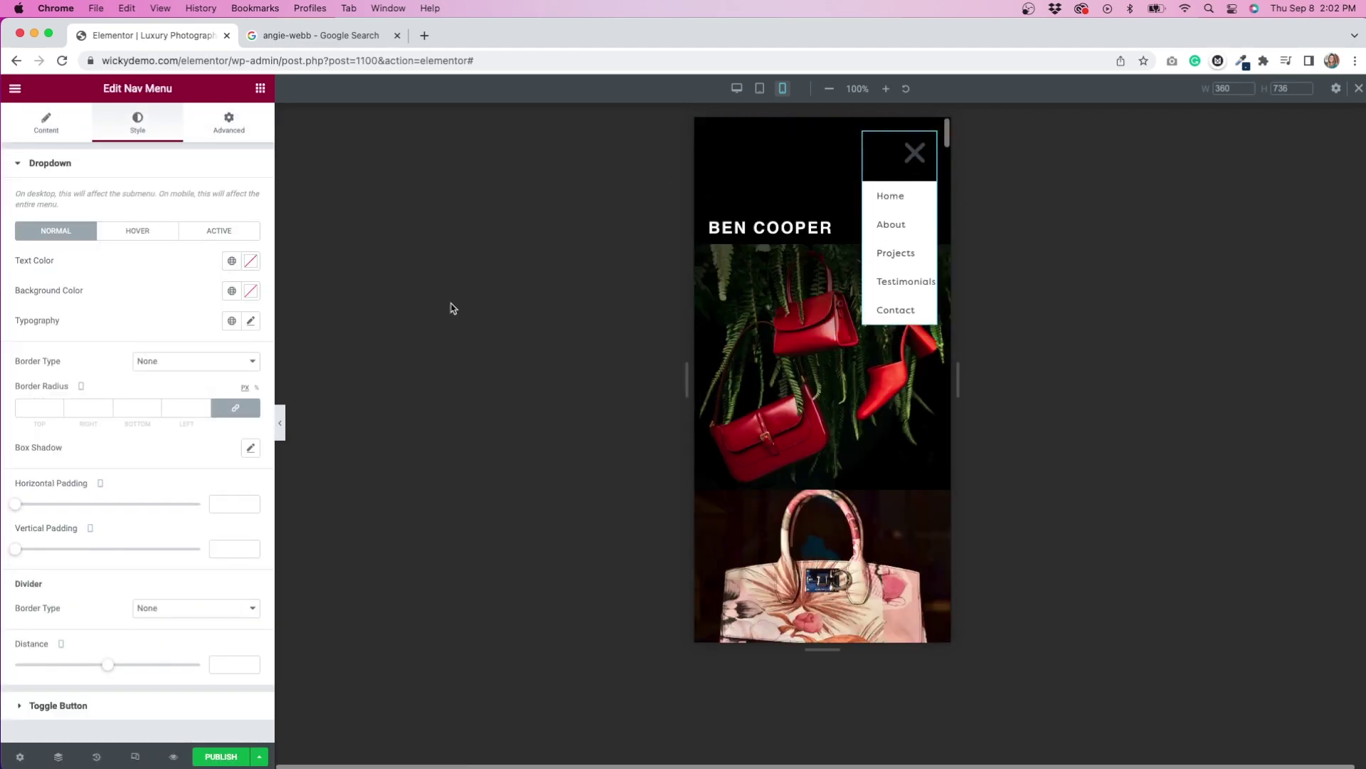
Step: Shrink the mobile menu toggle from 40 to 26 and publish the page
left_click(919, 166)
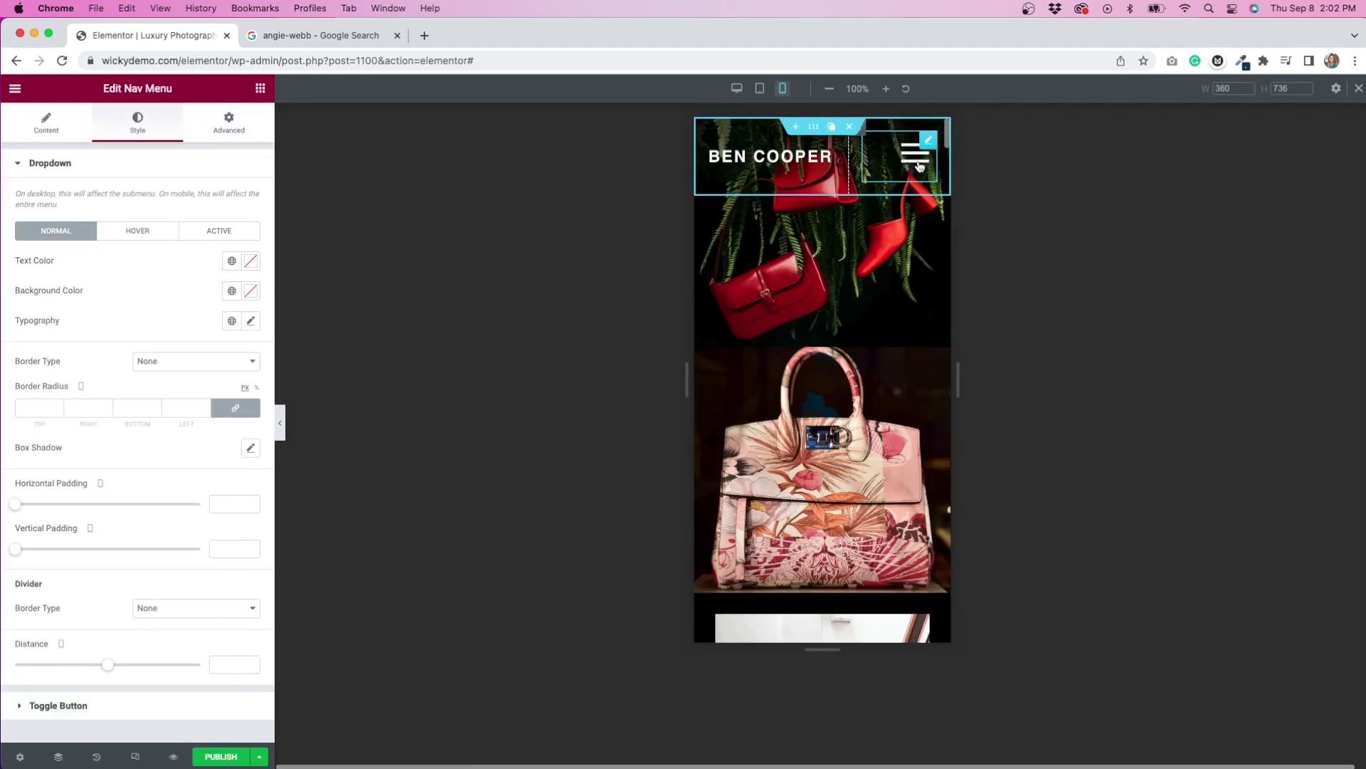
scroll(172, 435, "down", 2)
left_click(59, 671)
left_click_drag(80, 350, 39, 351)
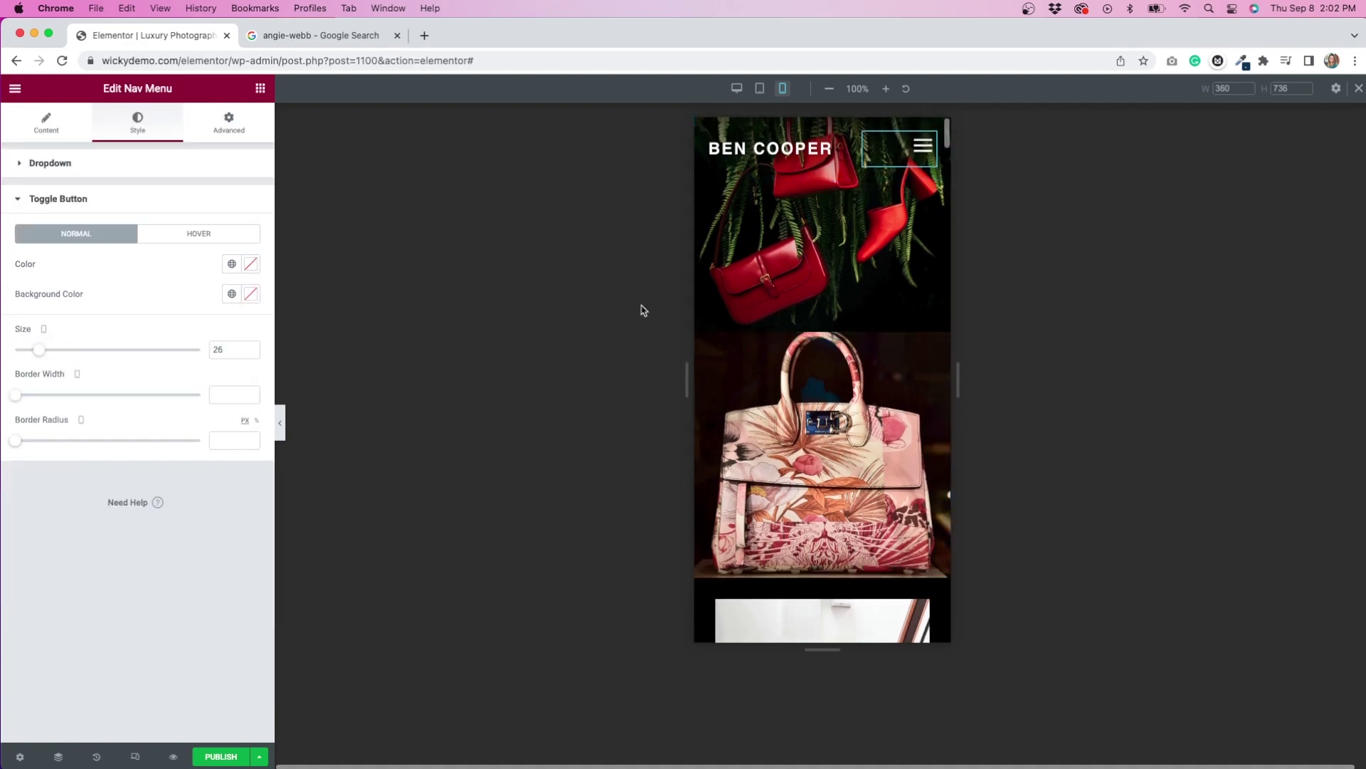
left_click(228, 755)
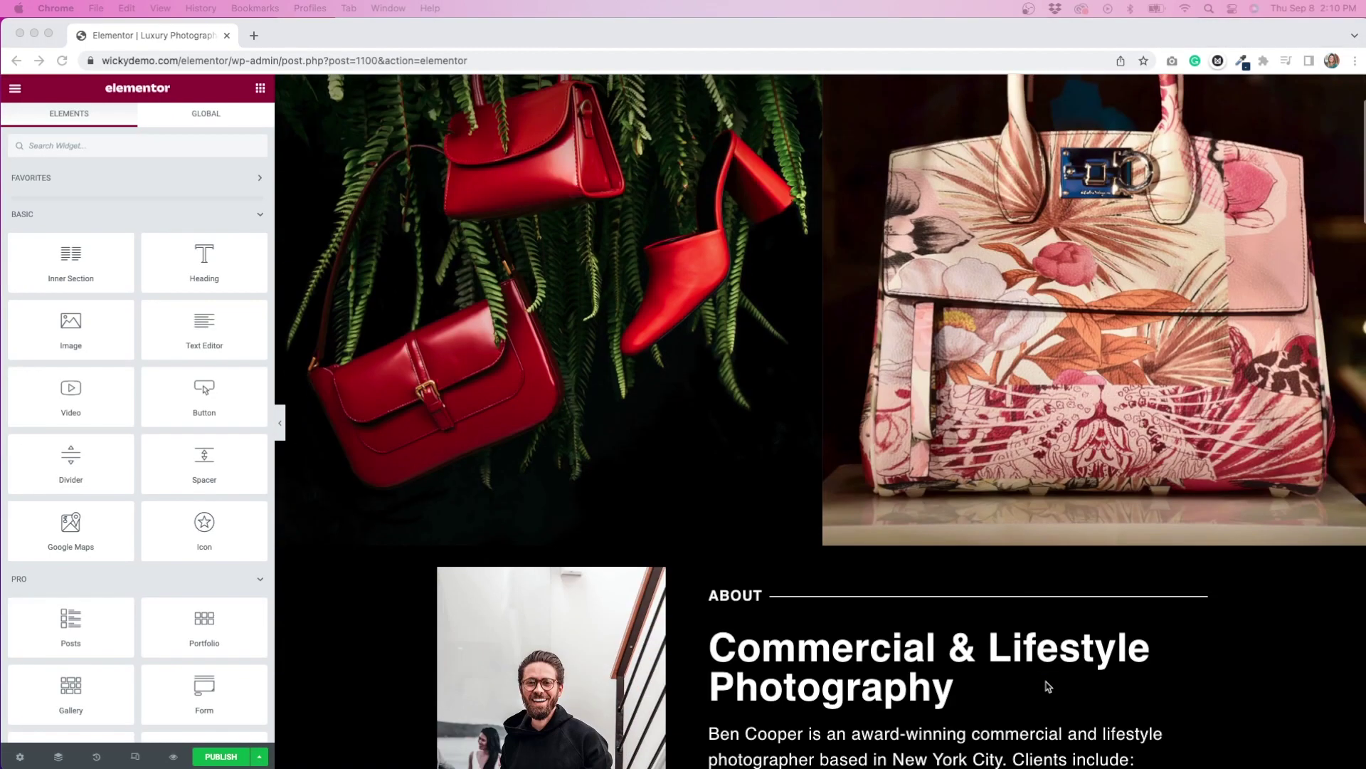
scroll(818, 427, "down", 2)
left_click(813, 365)
Step: Give the gallery section the CSS ID 'portfolio' and check the Contact divider's advanced settings
left_click(229, 121)
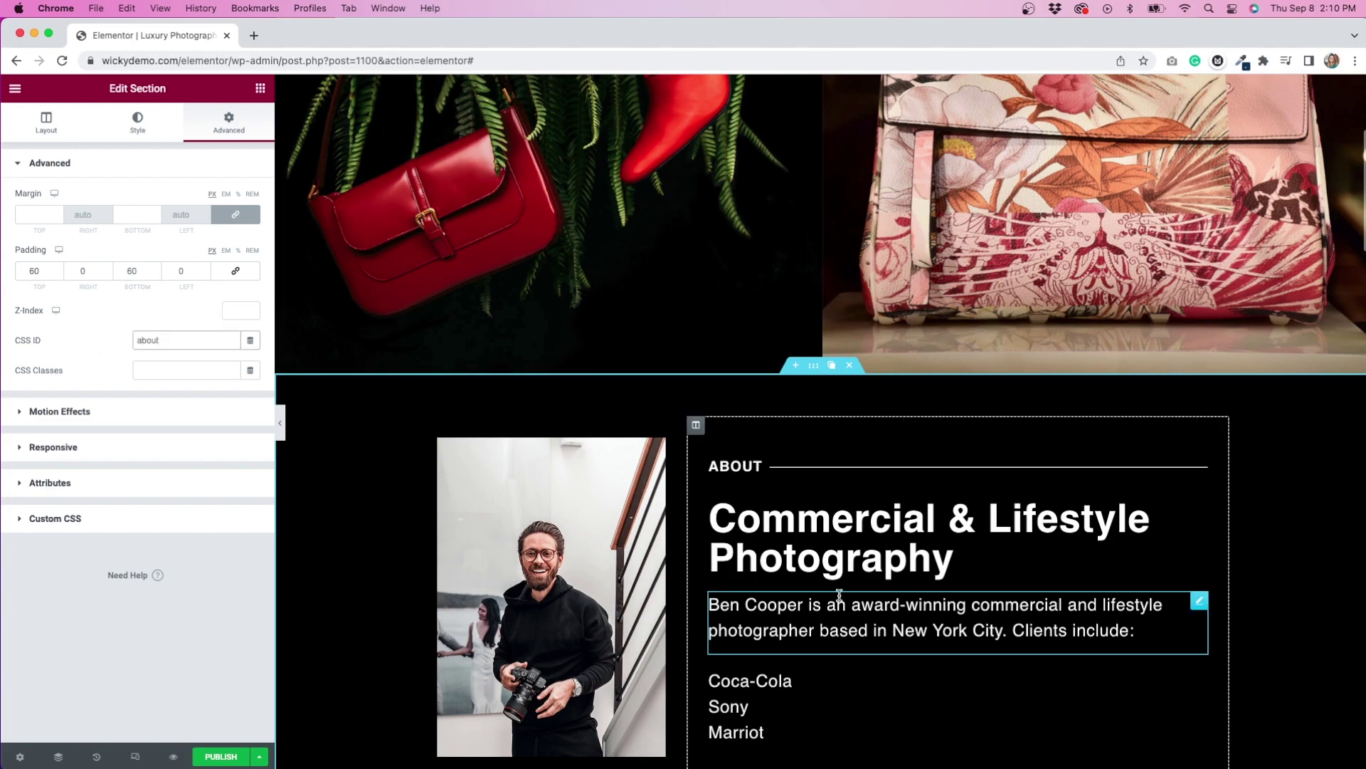
scroll(764, 569, "down", 5)
left_click(814, 432)
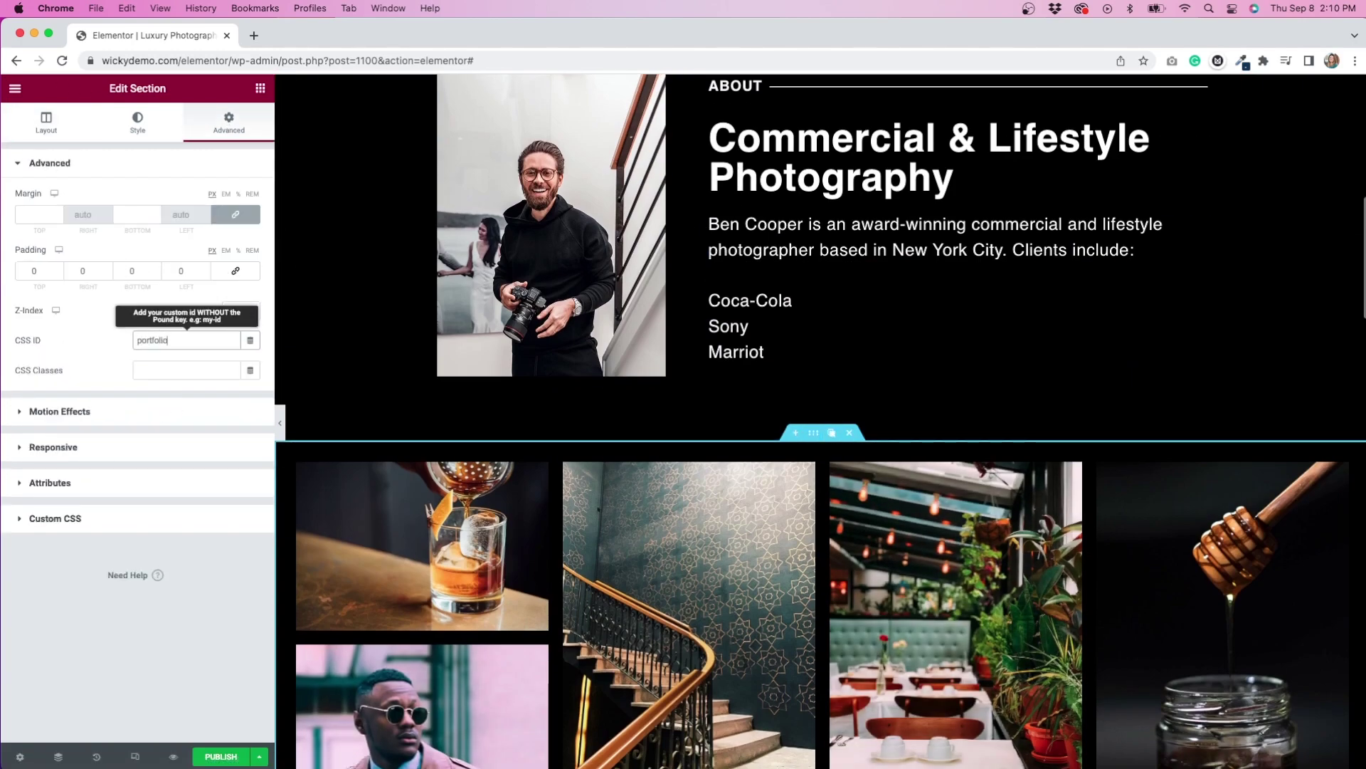
scroll(757, 568, "down", 12)
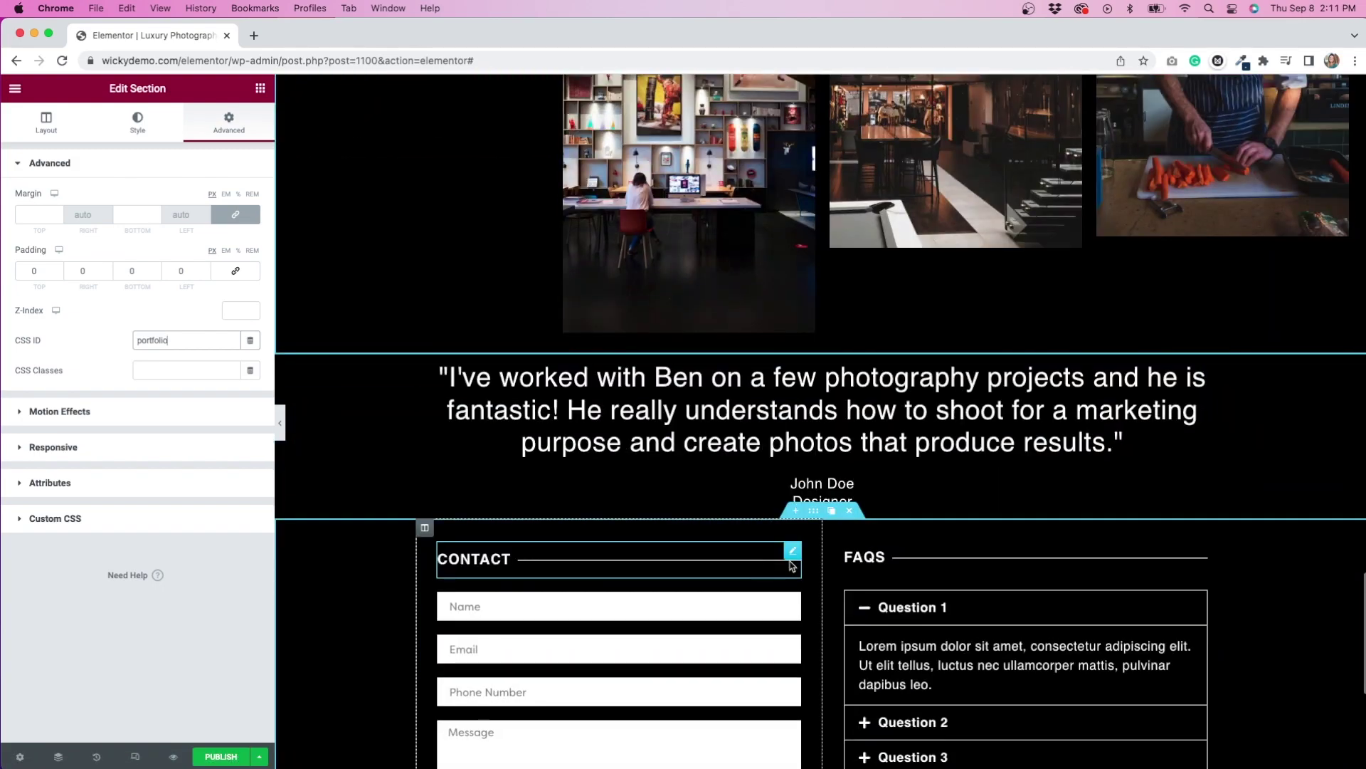
left_click(794, 553)
left_click(229, 121)
Step: Set the FAQS heading divider's CSS ID to 'faqs'
left_click(1199, 545)
left_click(229, 121)
left_click(165, 413)
type("faqs")
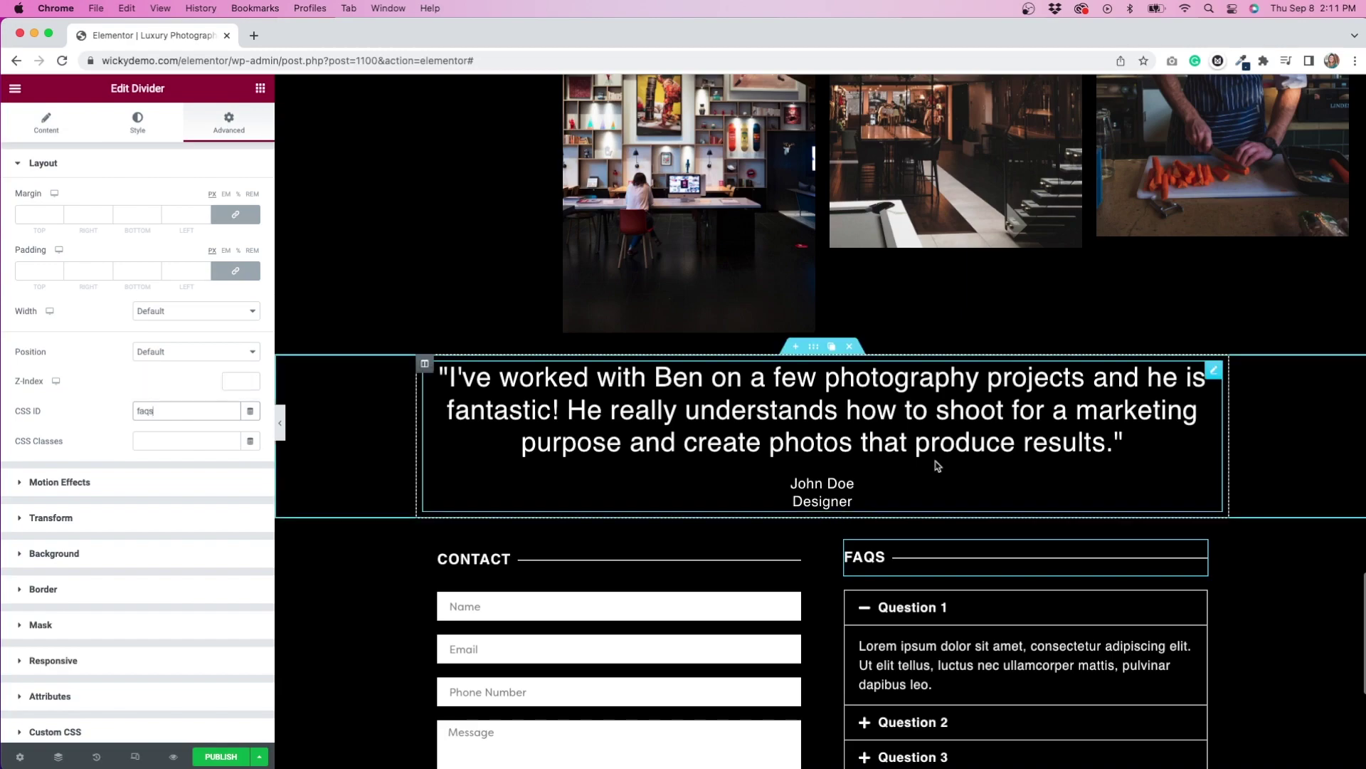
scroll(952, 452, "up", 5)
scroll(952, 452, "up", 15)
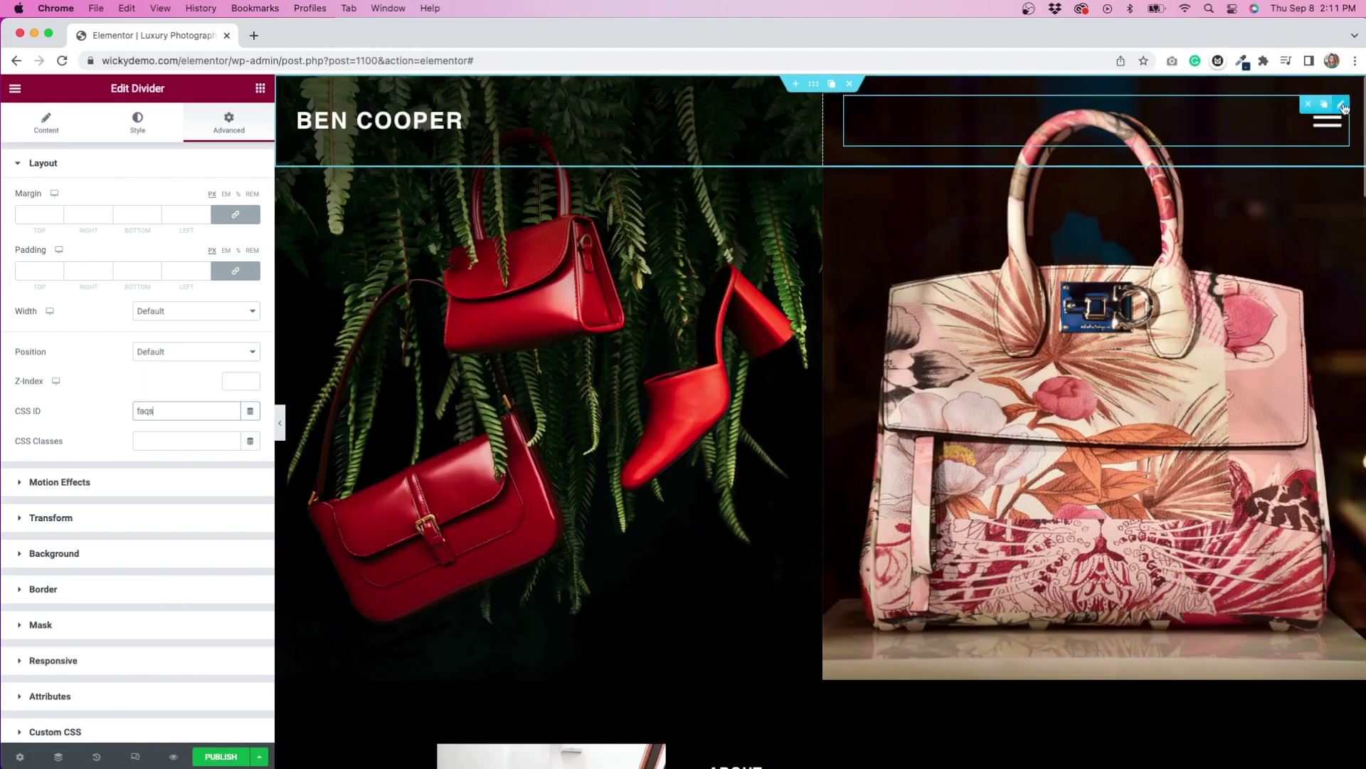
Step: Stretch the dropdown menu to full width and give its items white text on black
left_click(1344, 109)
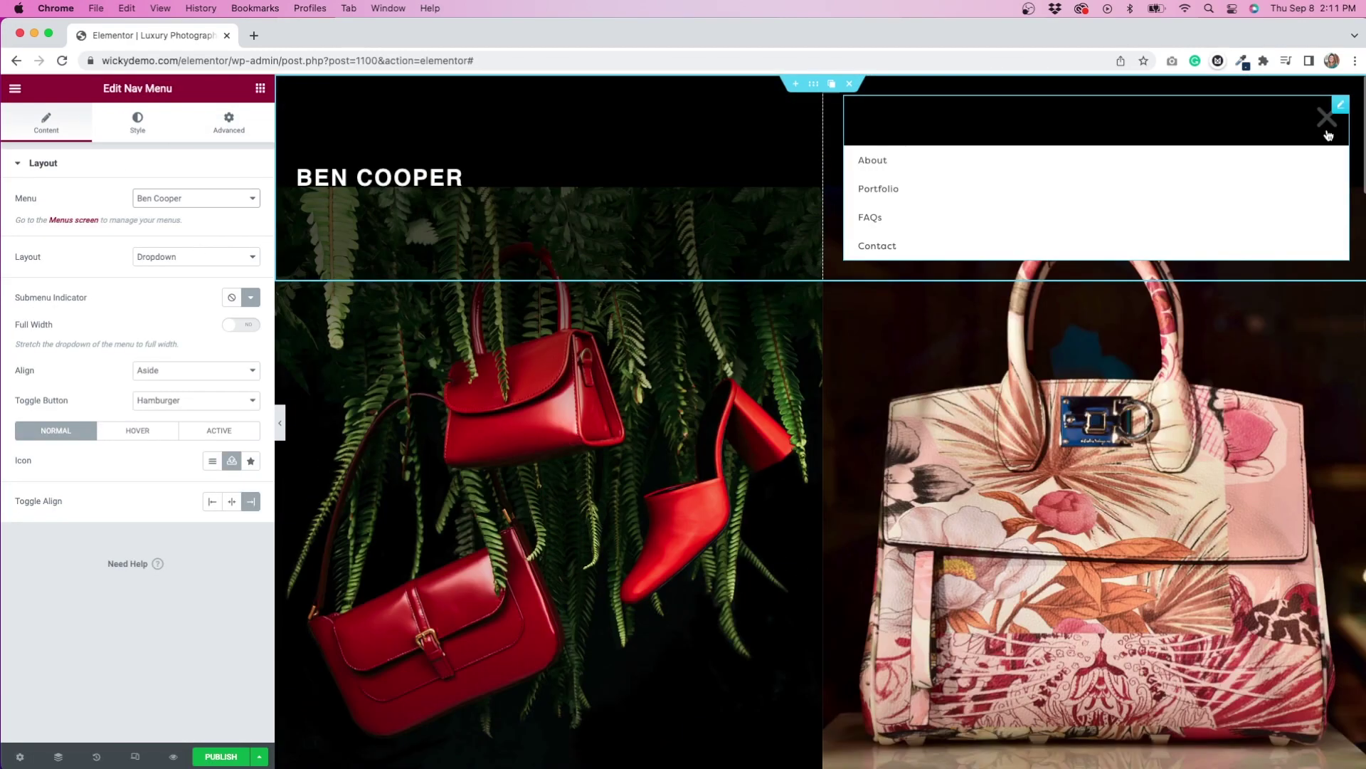
left_click(241, 325)
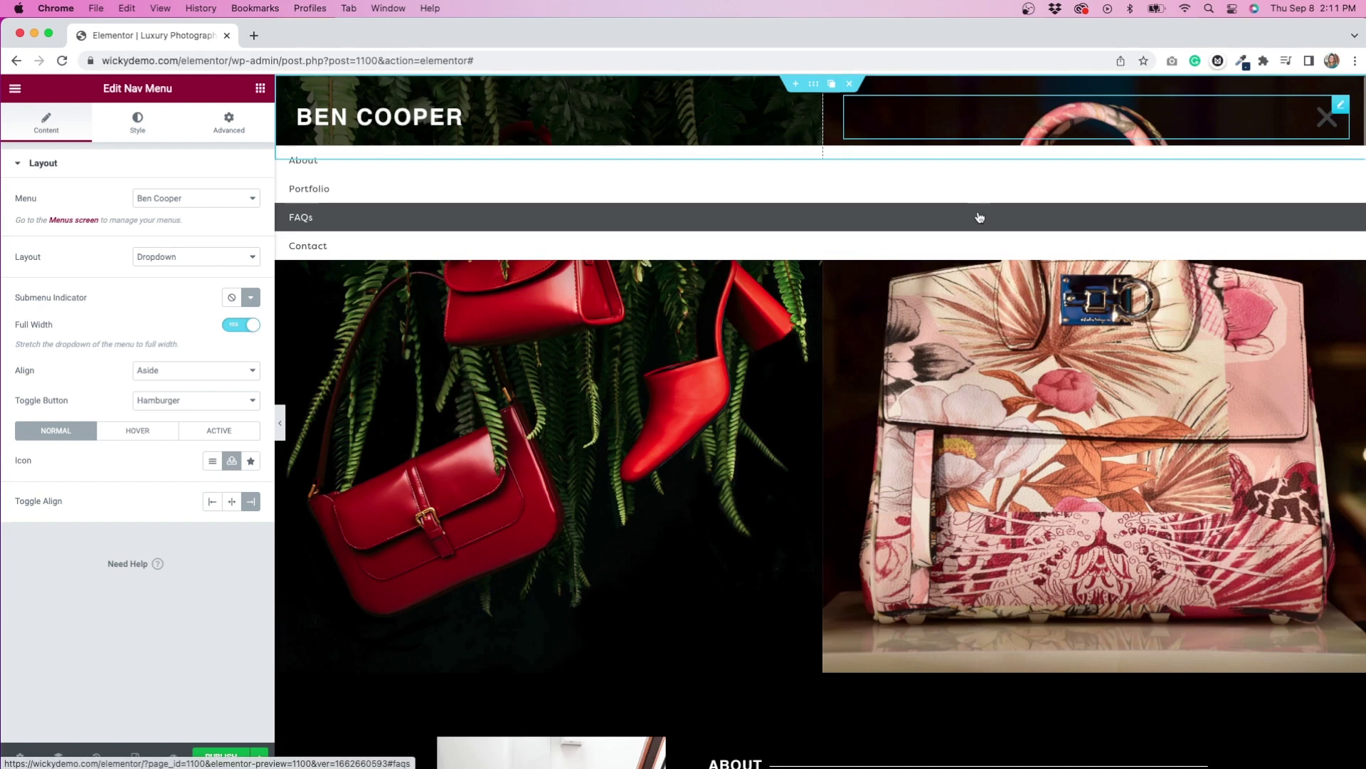
left_click(138, 121)
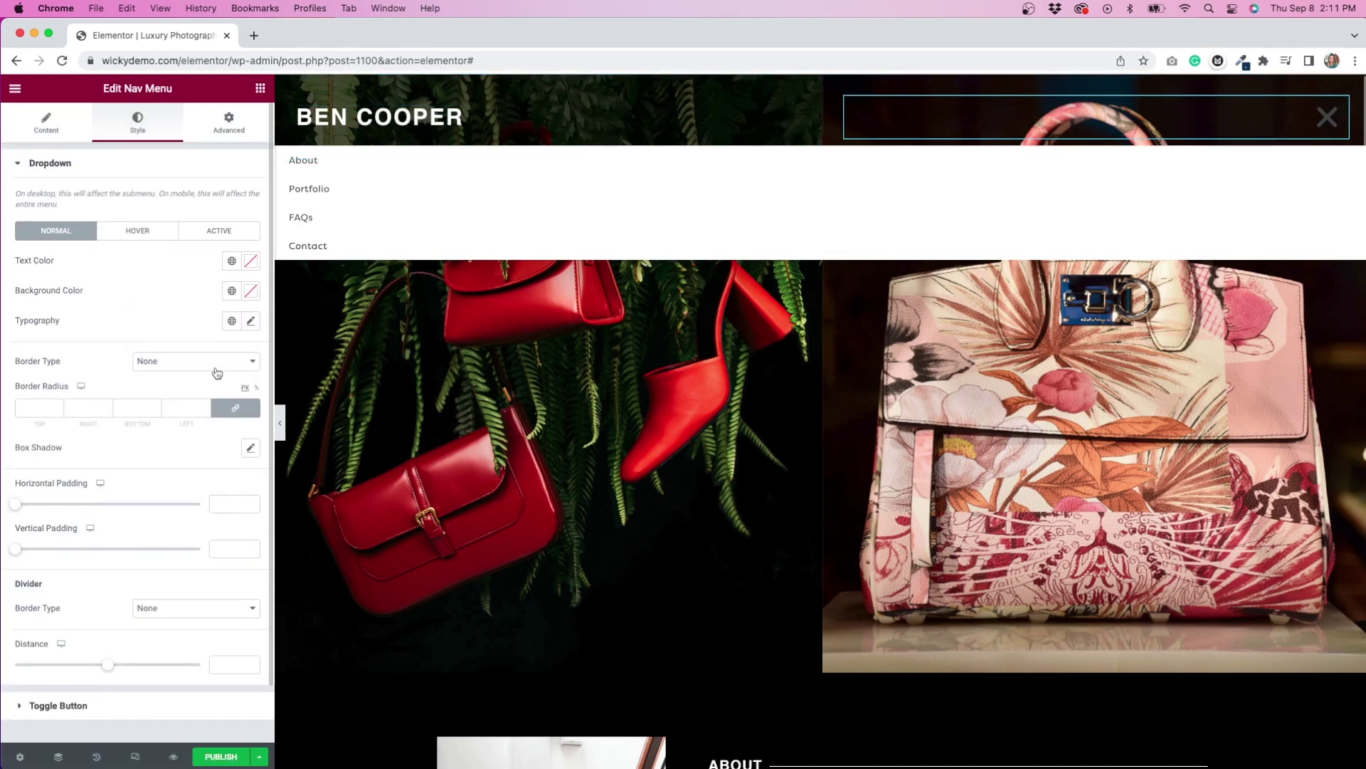
left_click(251, 290)
left_click(89, 462)
left_click(250, 260)
left_click(87, 314)
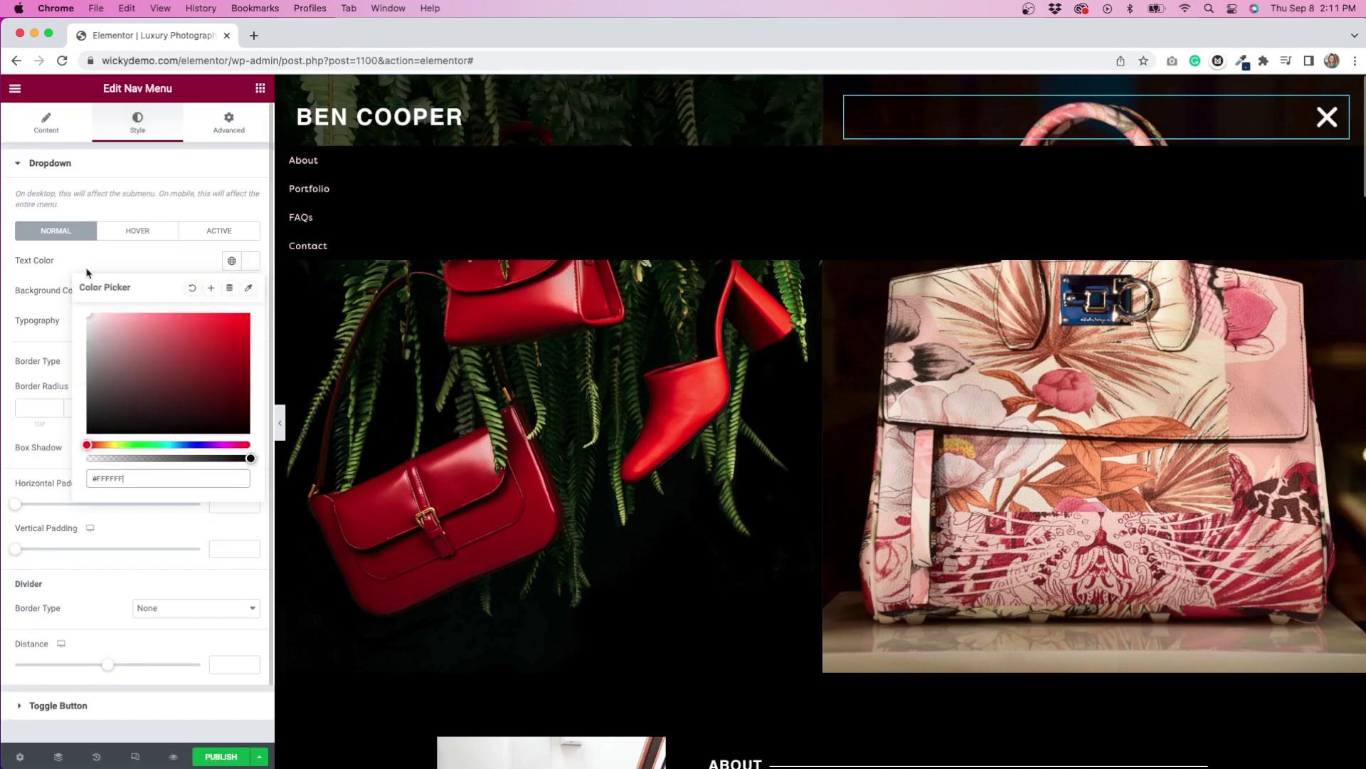
Step: Set the dropdown typography to Helvetica uppercase with item vertical padding of 30
left_click(251, 321)
left_click(189, 398)
left_click(208, 449)
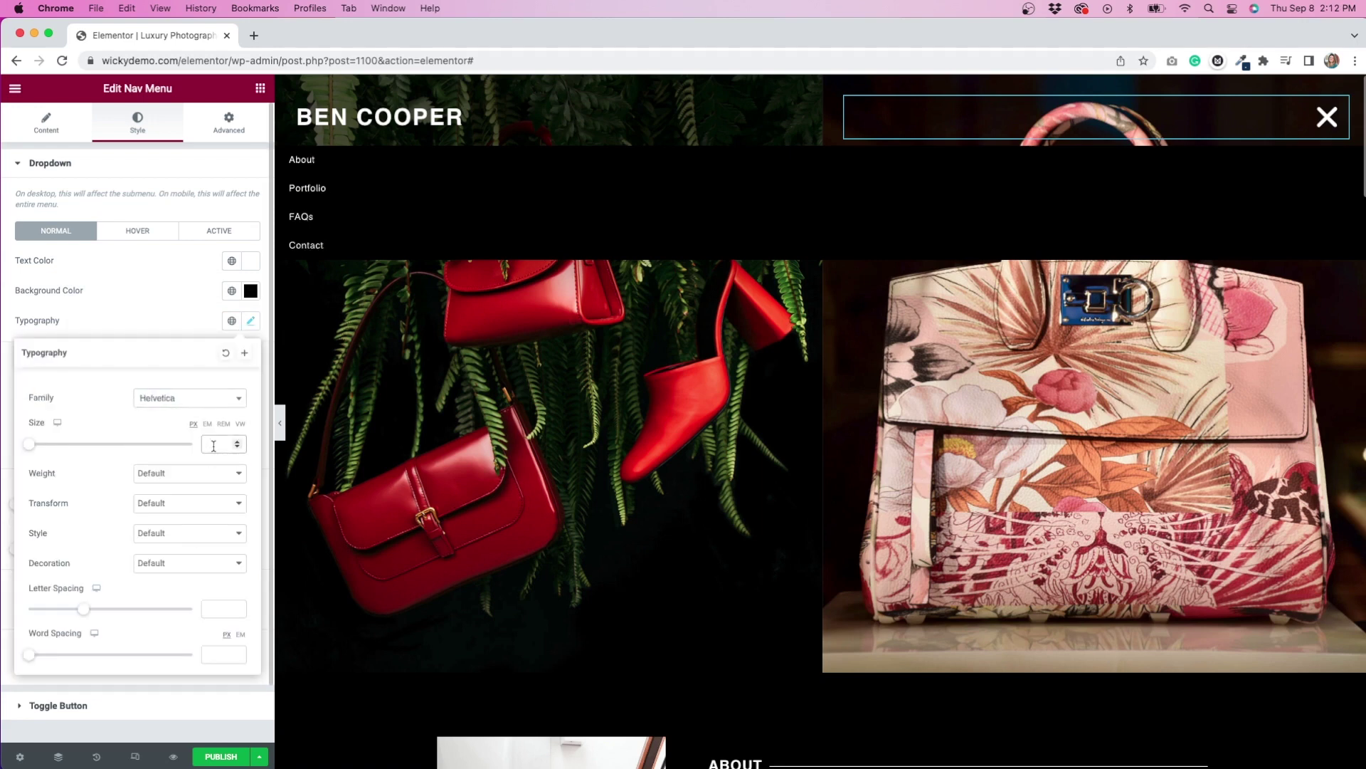
left_click(133, 306)
left_click_drag(15, 549, 98, 548)
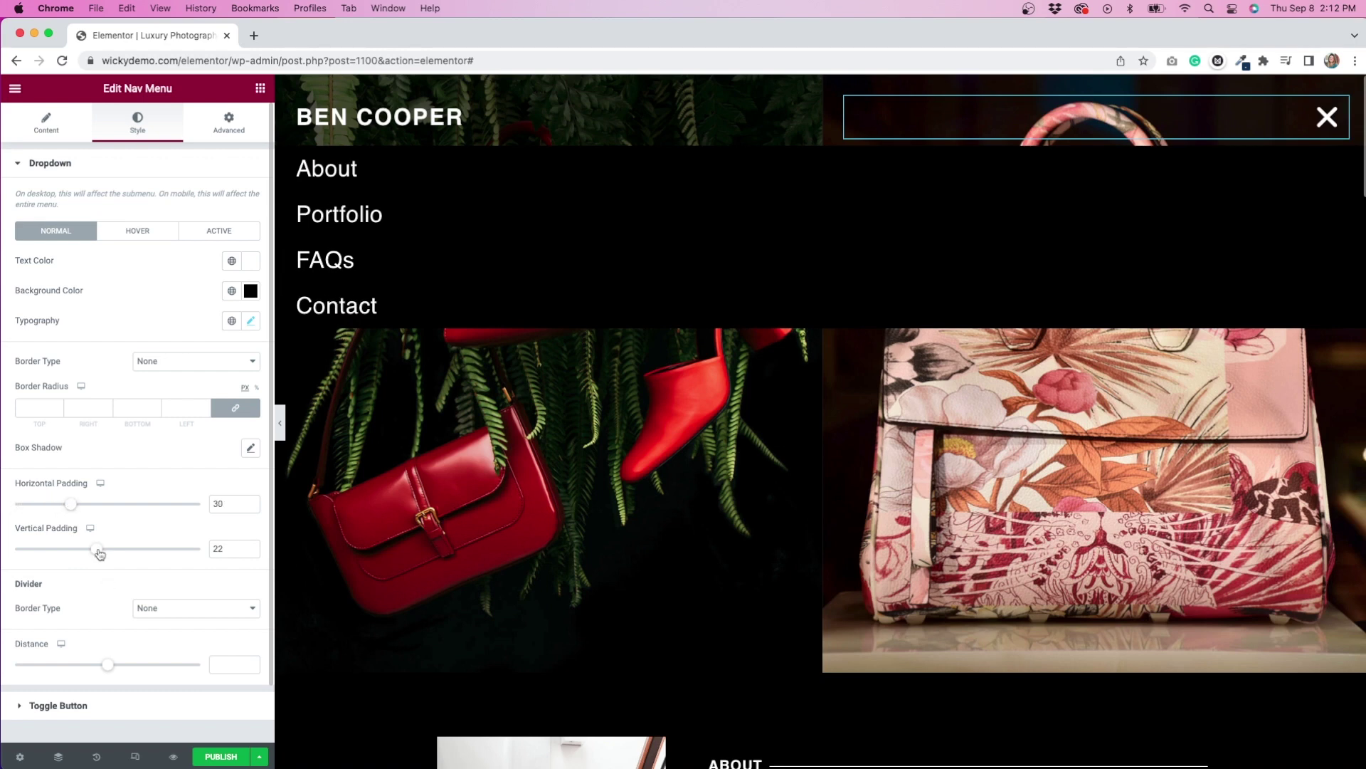
left_click(252, 321)
left_click(188, 503)
left_click(183, 520)
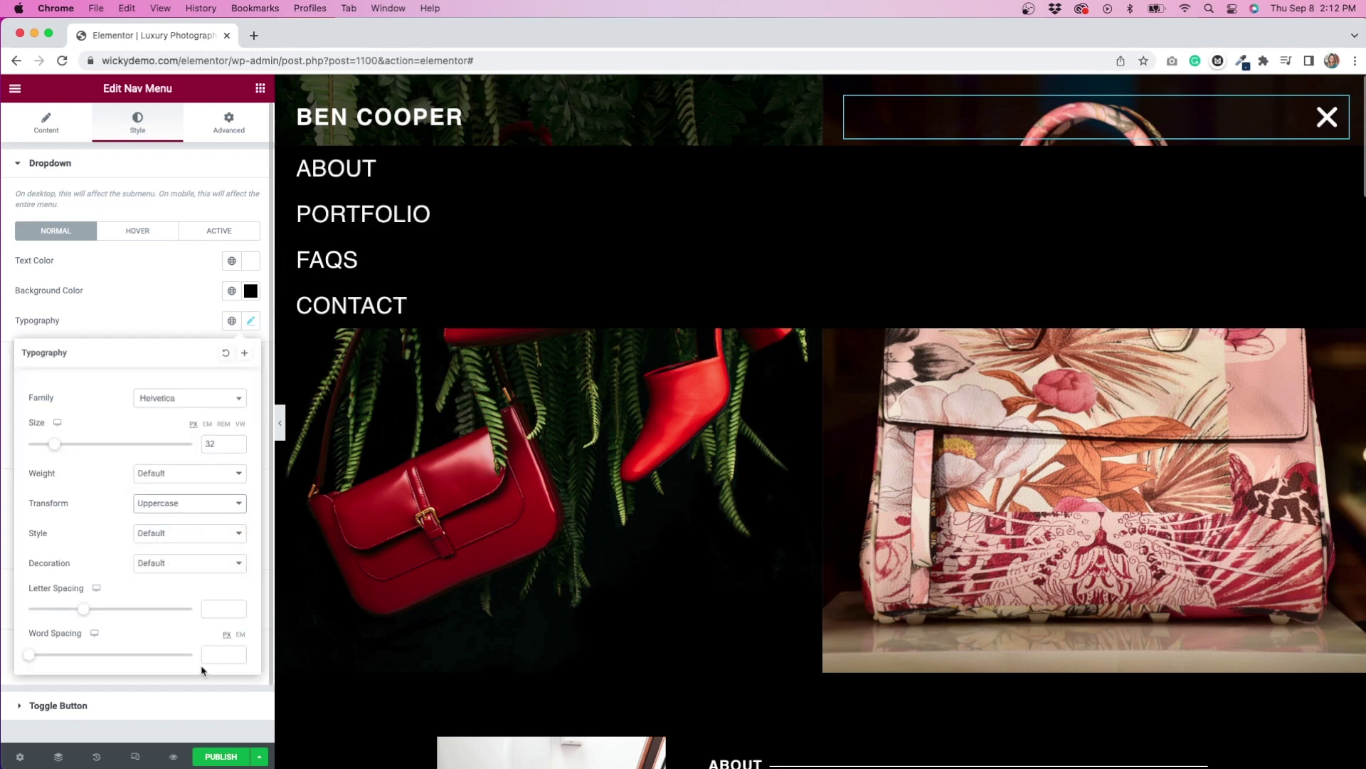
left_click(161, 324)
left_click_drag(122, 548, 126, 549)
Step: Make hovered dropdown items black on white and give the active item a white background
left_click(138, 231)
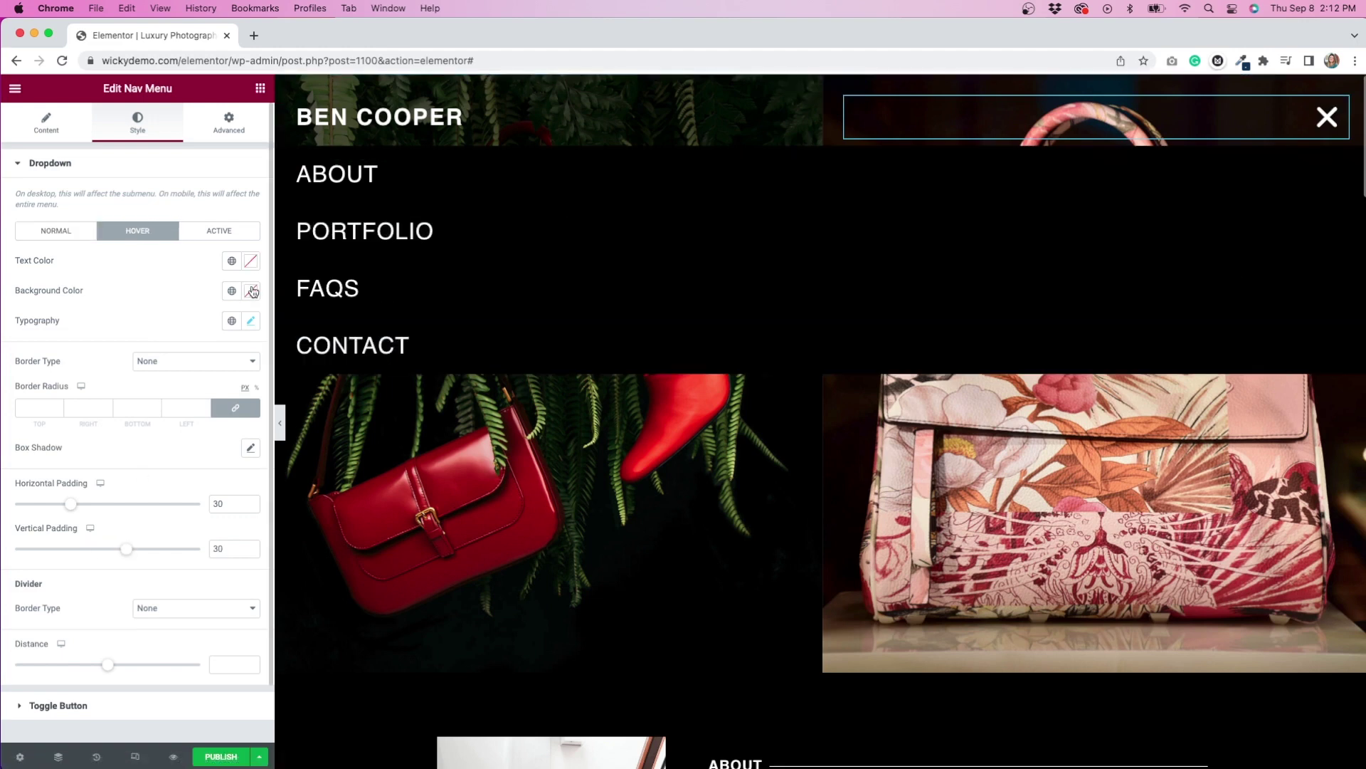
left_click(253, 293)
left_click(250, 260)
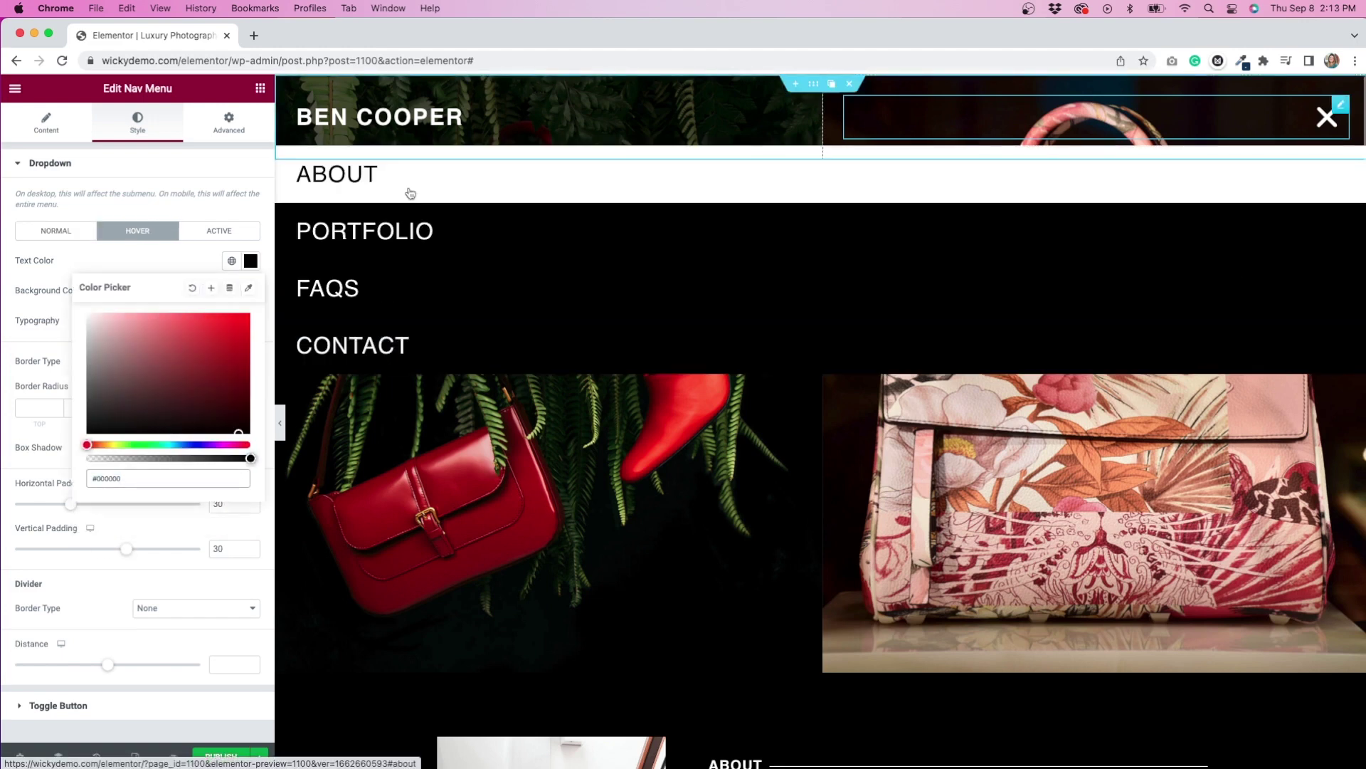
left_click(216, 232)
left_click(251, 290)
left_click(250, 291)
left_click(251, 290)
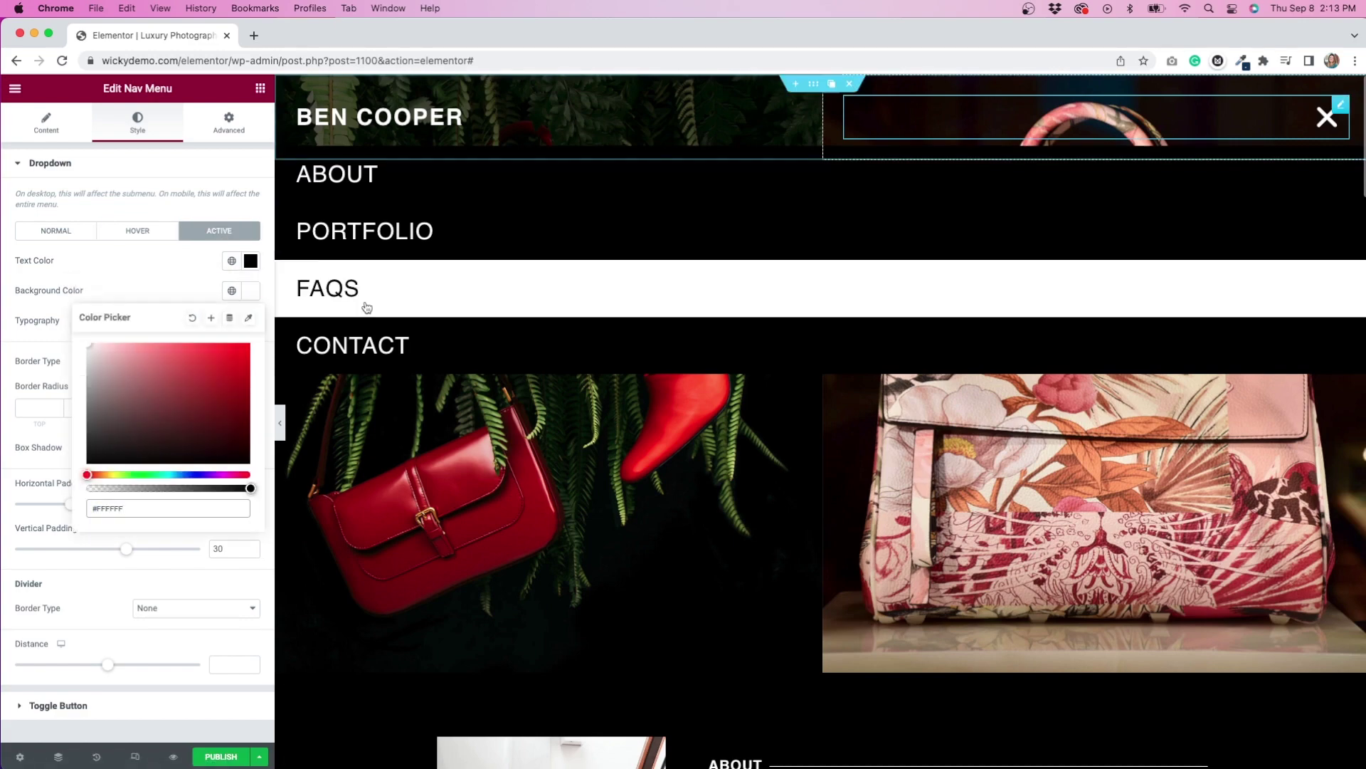
left_click(131, 275)
Step: Preview the menu at mobile width, then return to the desktop preview
scroll(377, 192, "down", 15)
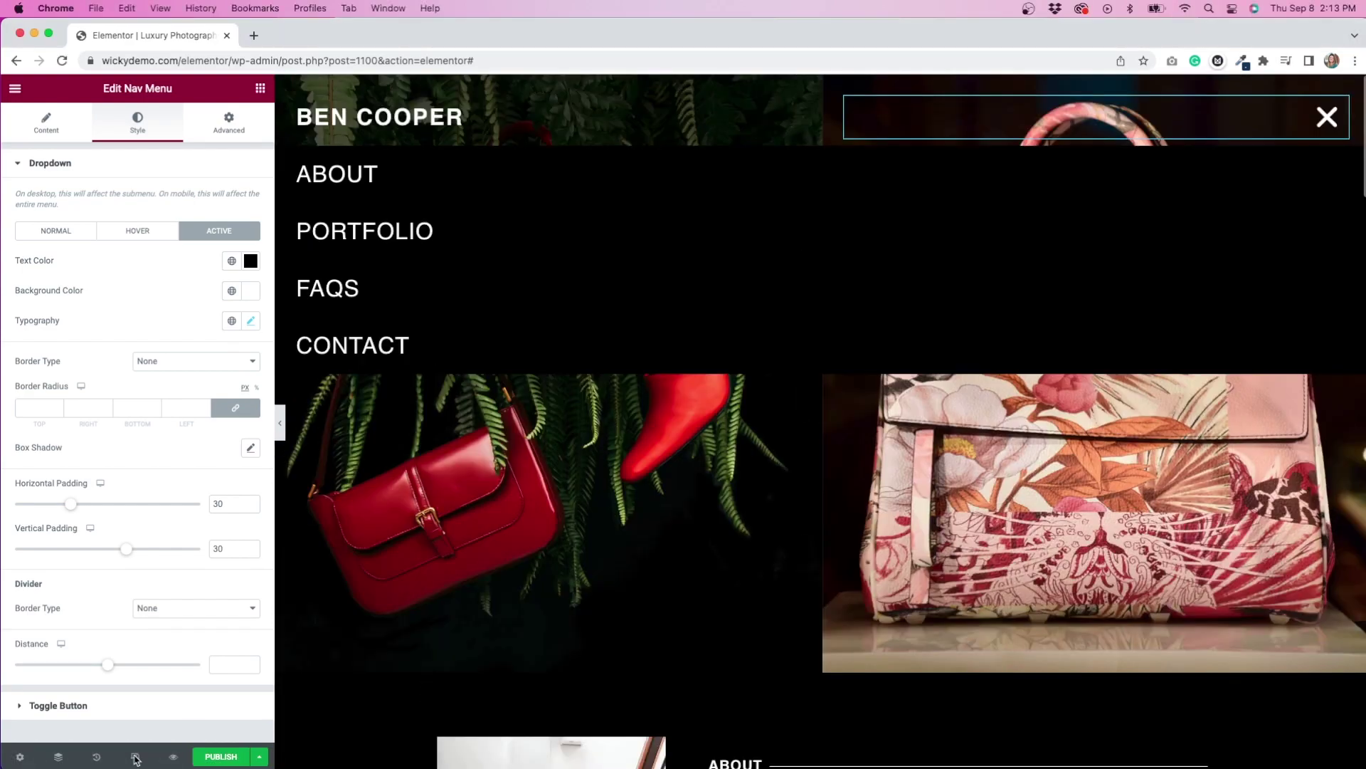
key("ctrl+shift+m")
left_click(783, 88)
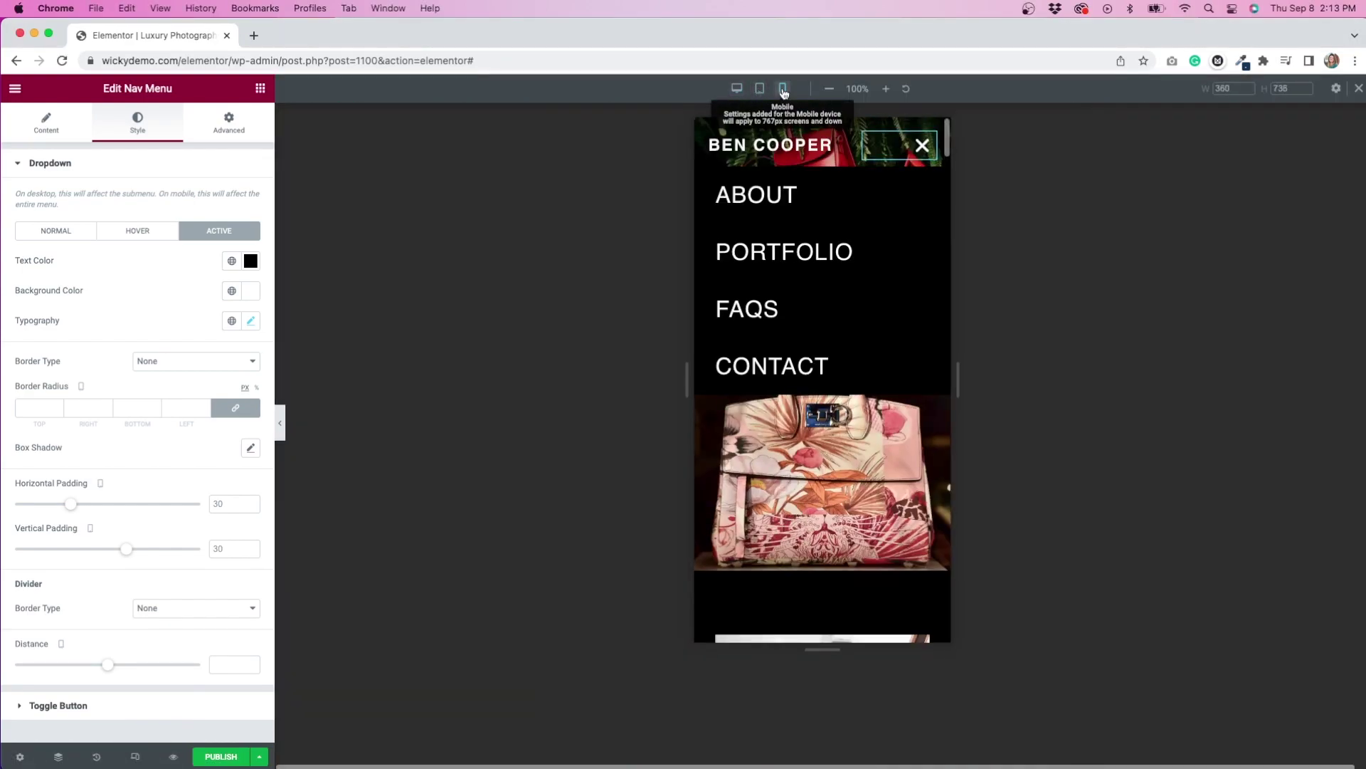
left_click(738, 88)
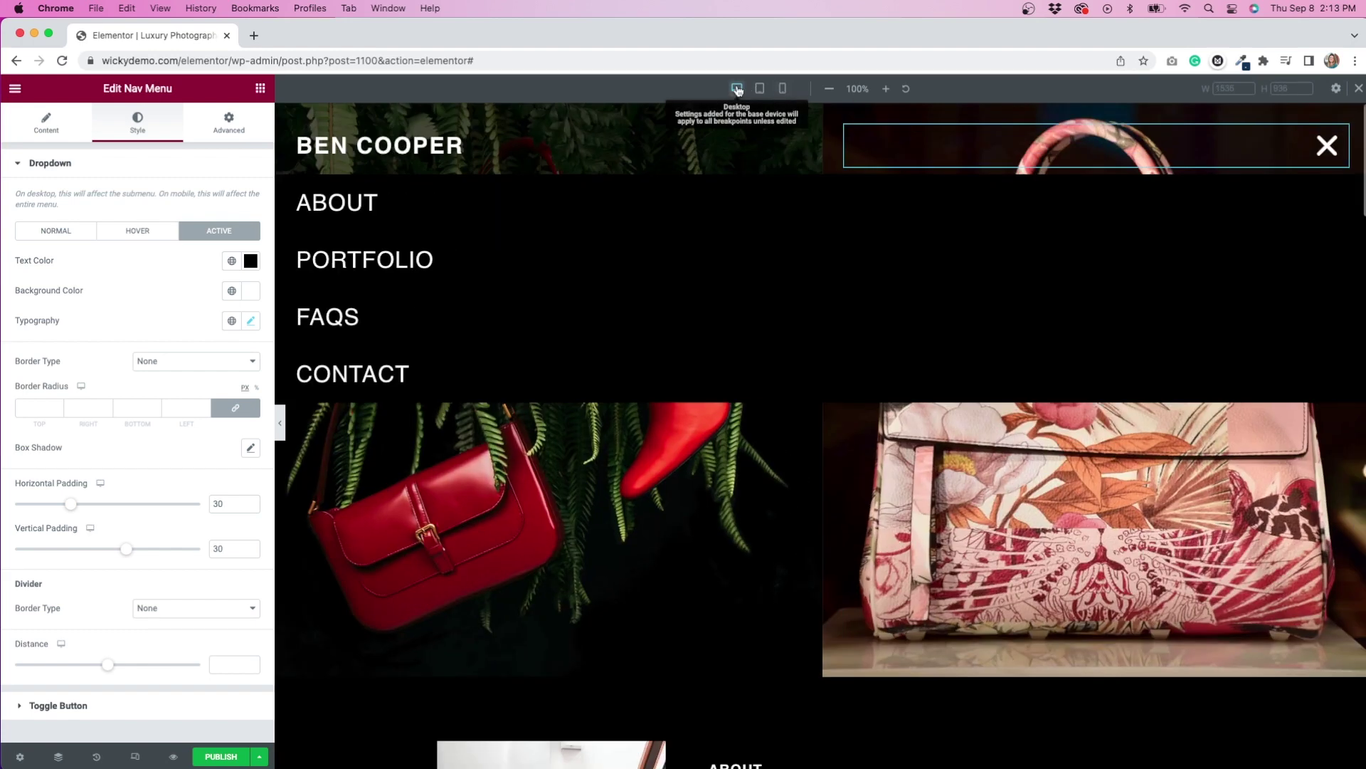
Step: Make the menu toggle icon grey on hover and publish the page
scroll(113, 308, "down", 2)
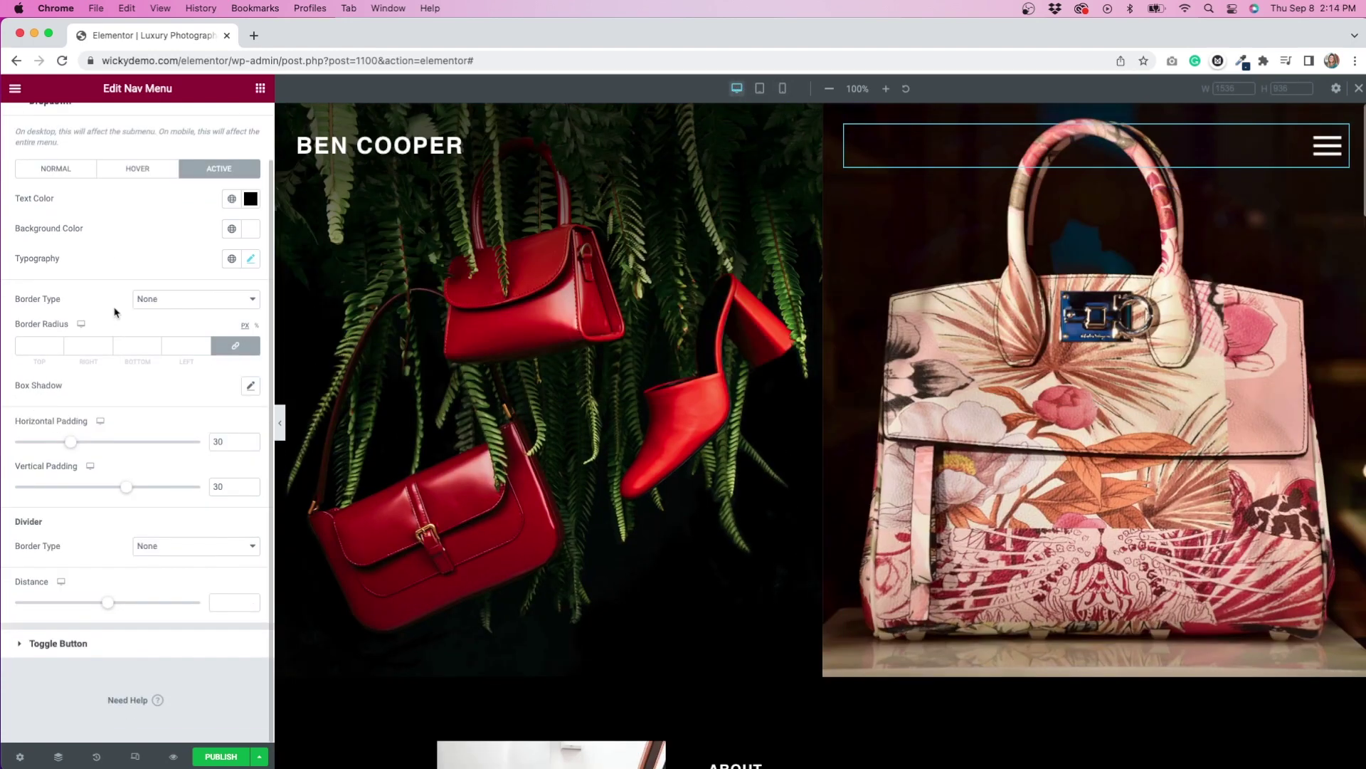
left_click(114, 644)
left_click(250, 271)
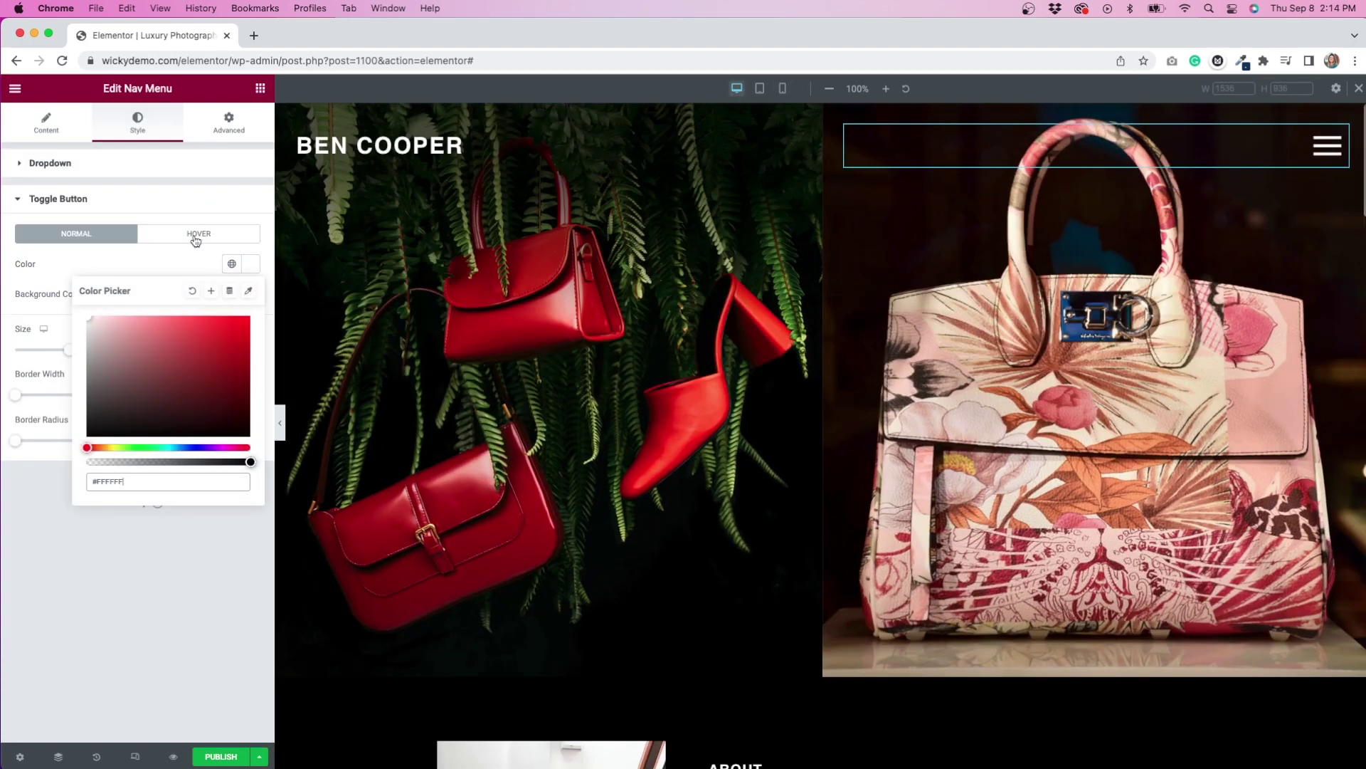
left_click(198, 236)
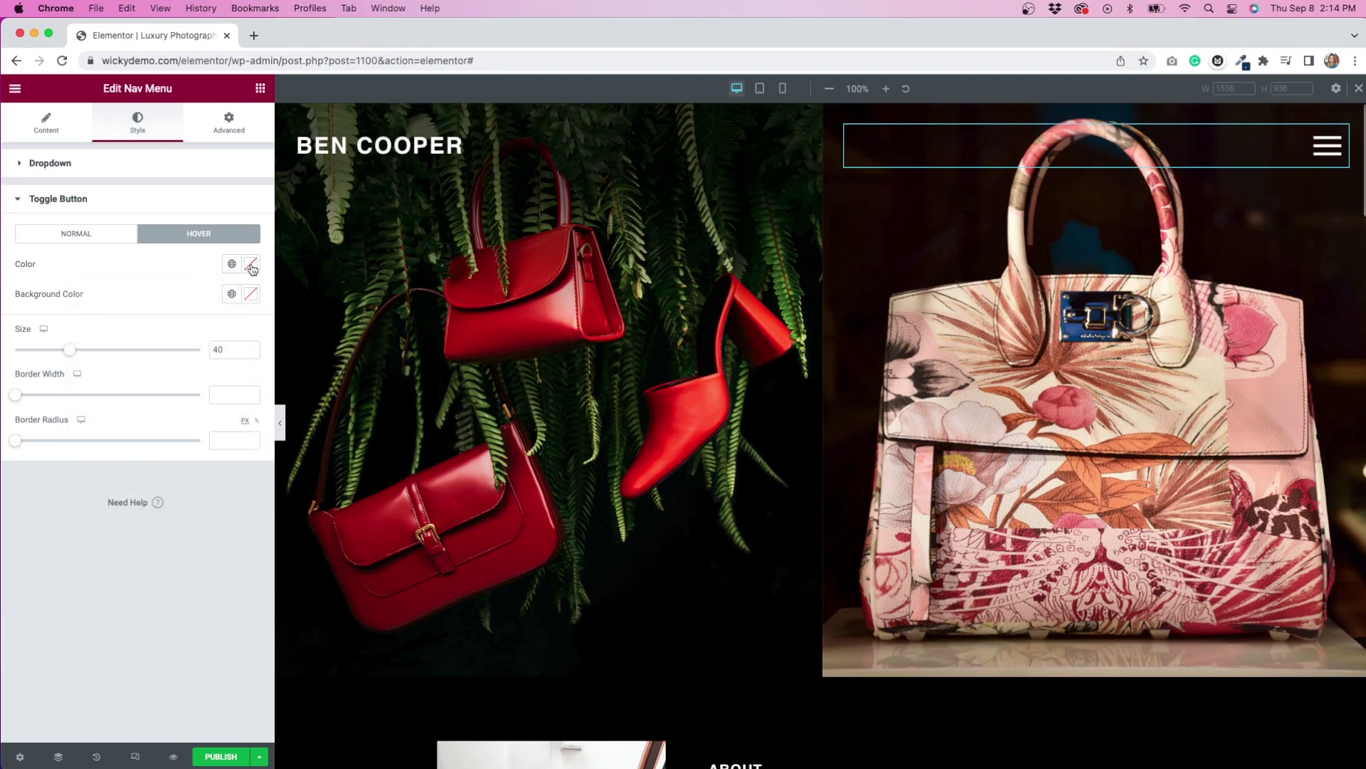
left_click(251, 269)
left_click(249, 249)
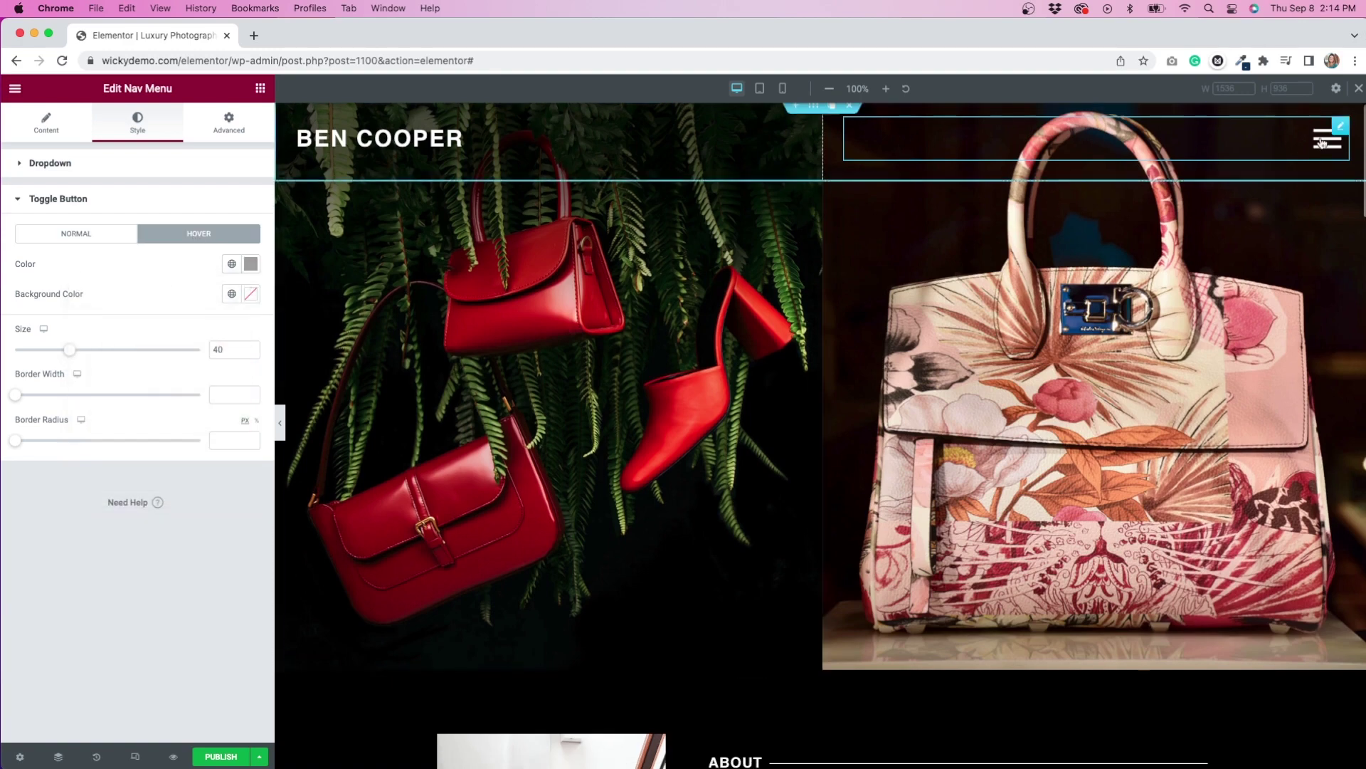
left_click(222, 758)
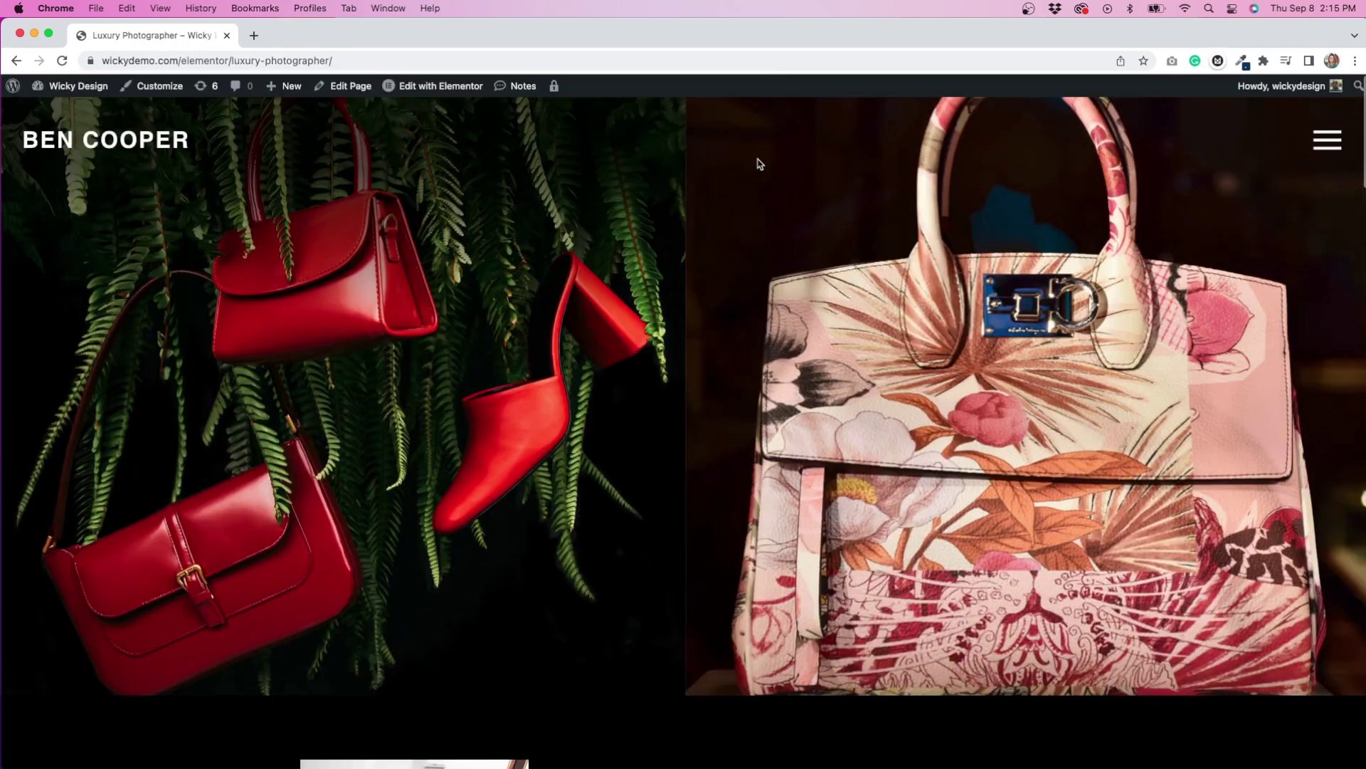
Step: Scroll the live page down through About, gallery, Contact and FAQs, then back up
scroll(759, 164, "down", 5)
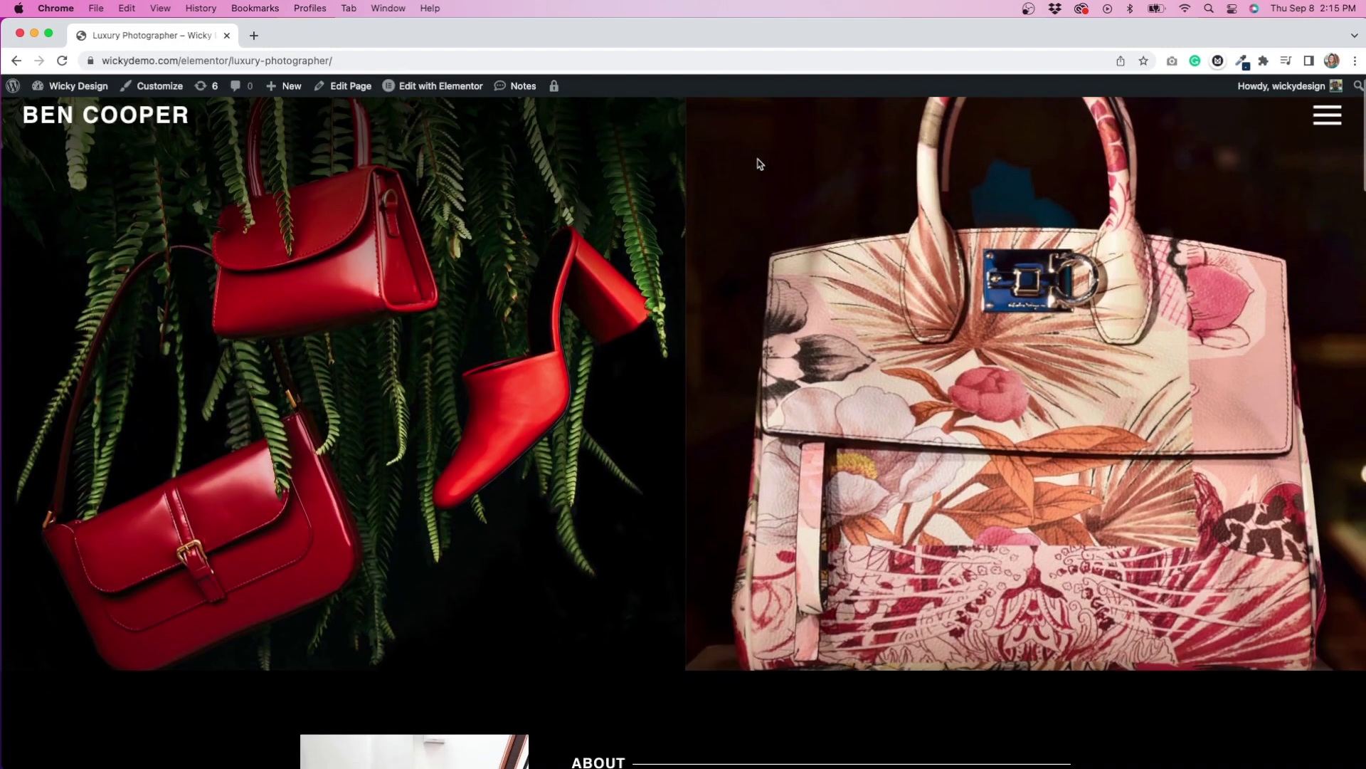
scroll(759, 164, "down", 15)
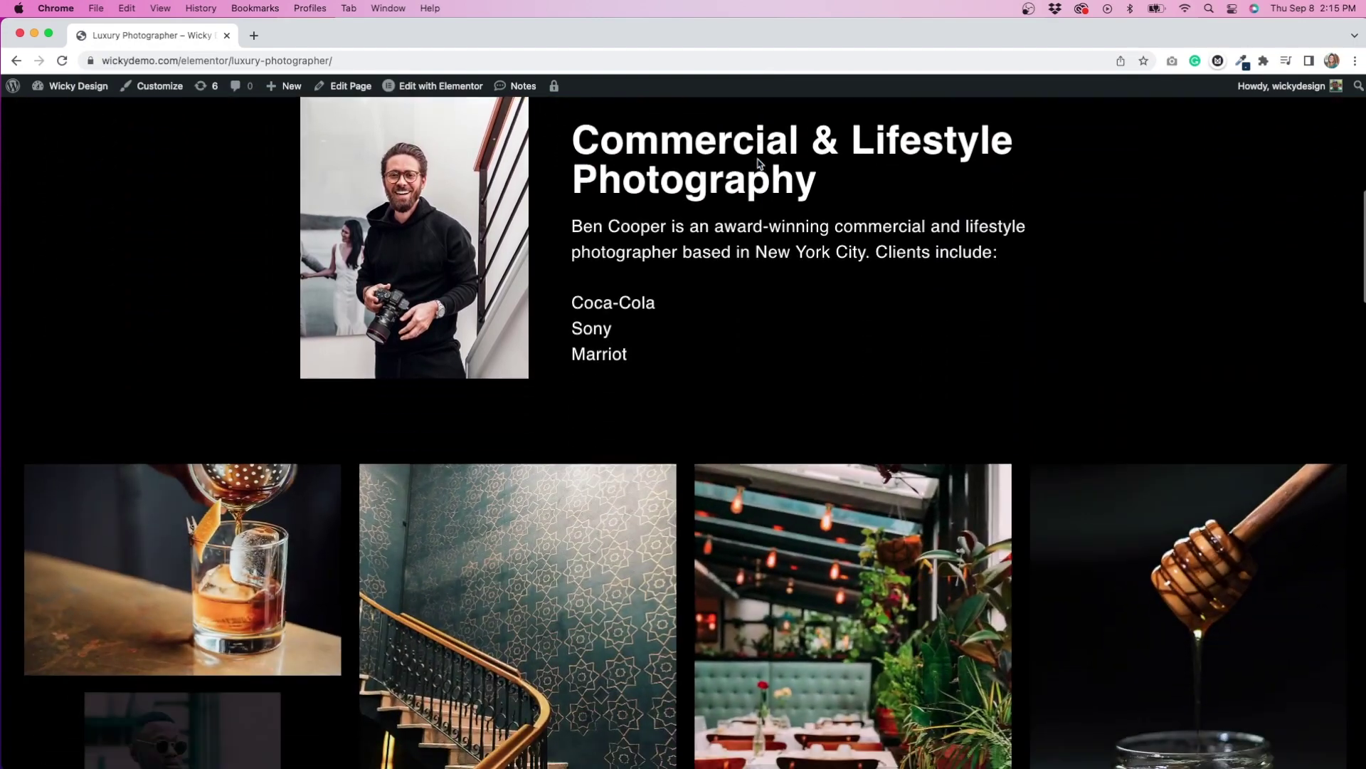
scroll(759, 163, "down", 15)
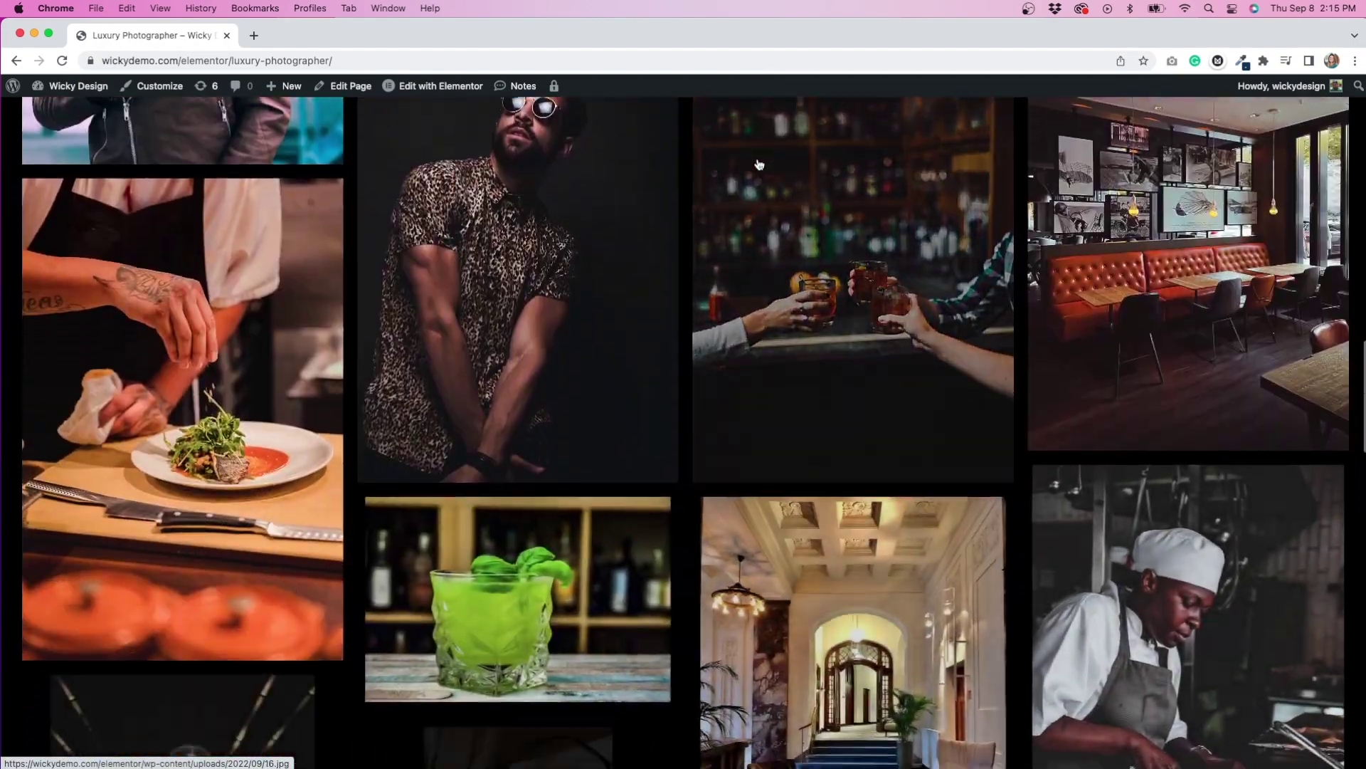
scroll(758, 163, "down", 15)
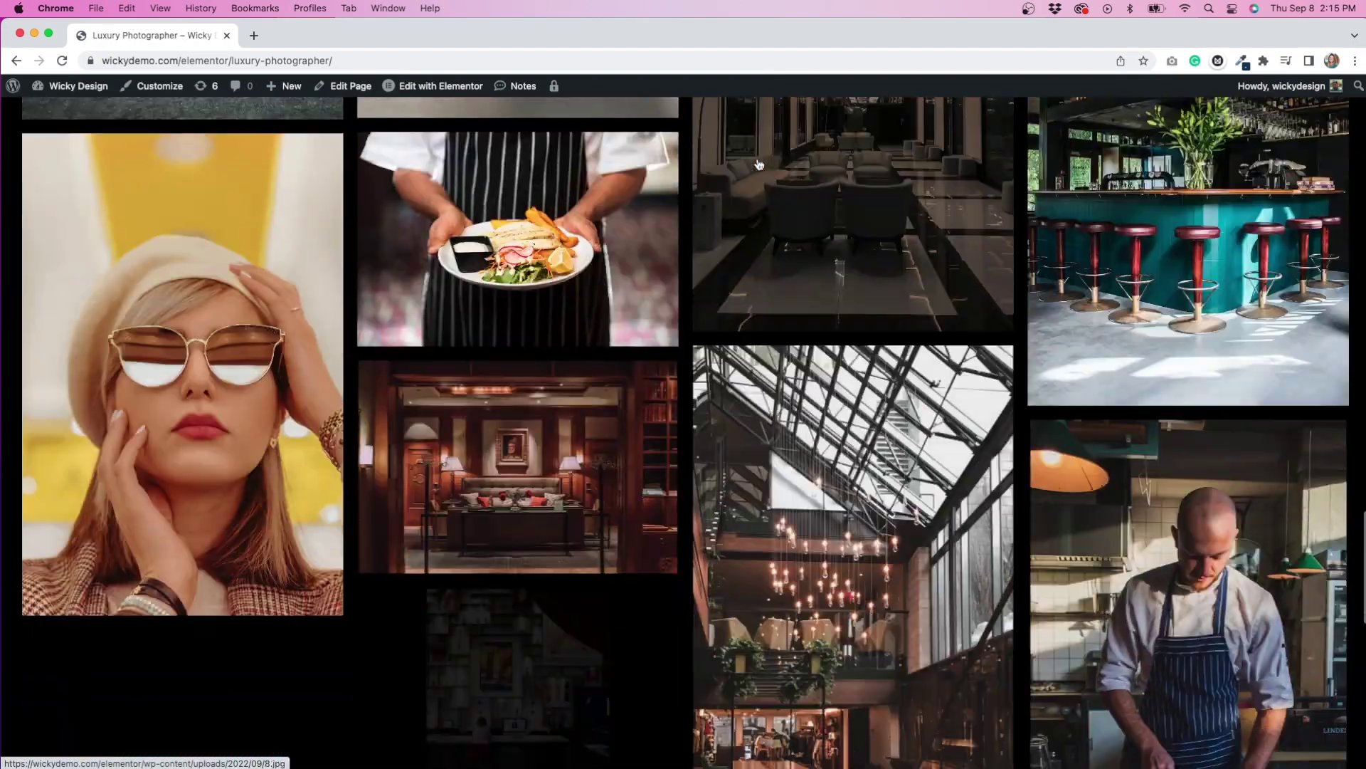
scroll(758, 164, "down", 6)
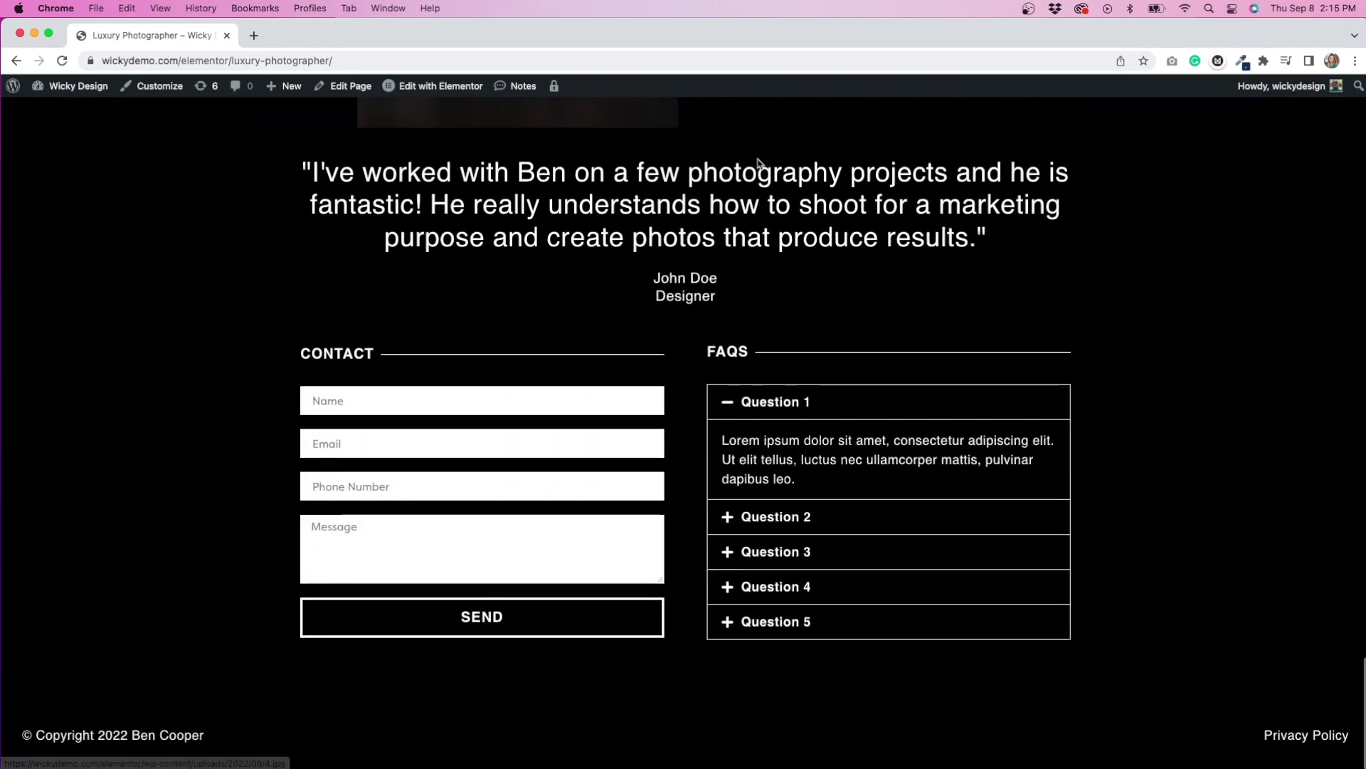
scroll(759, 164, "up", 15)
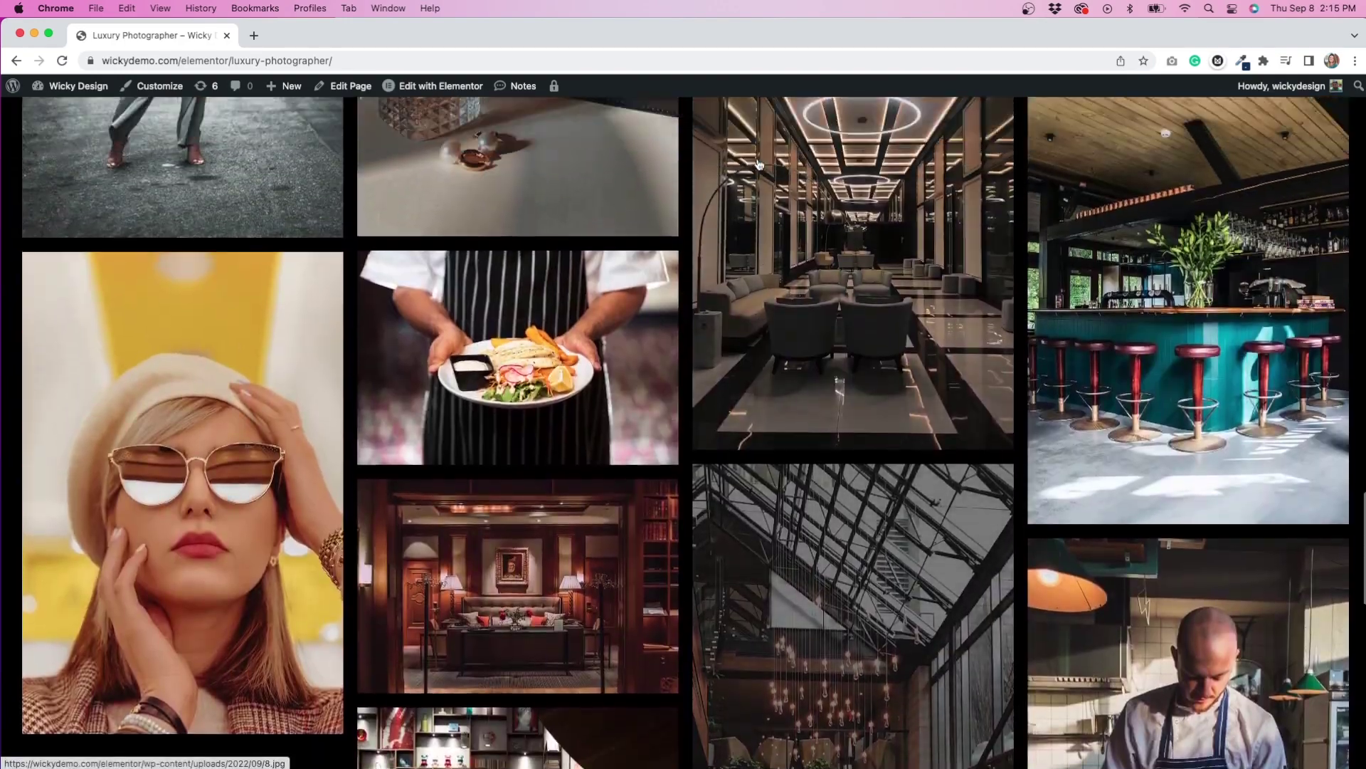
scroll(758, 164, "up", 15)
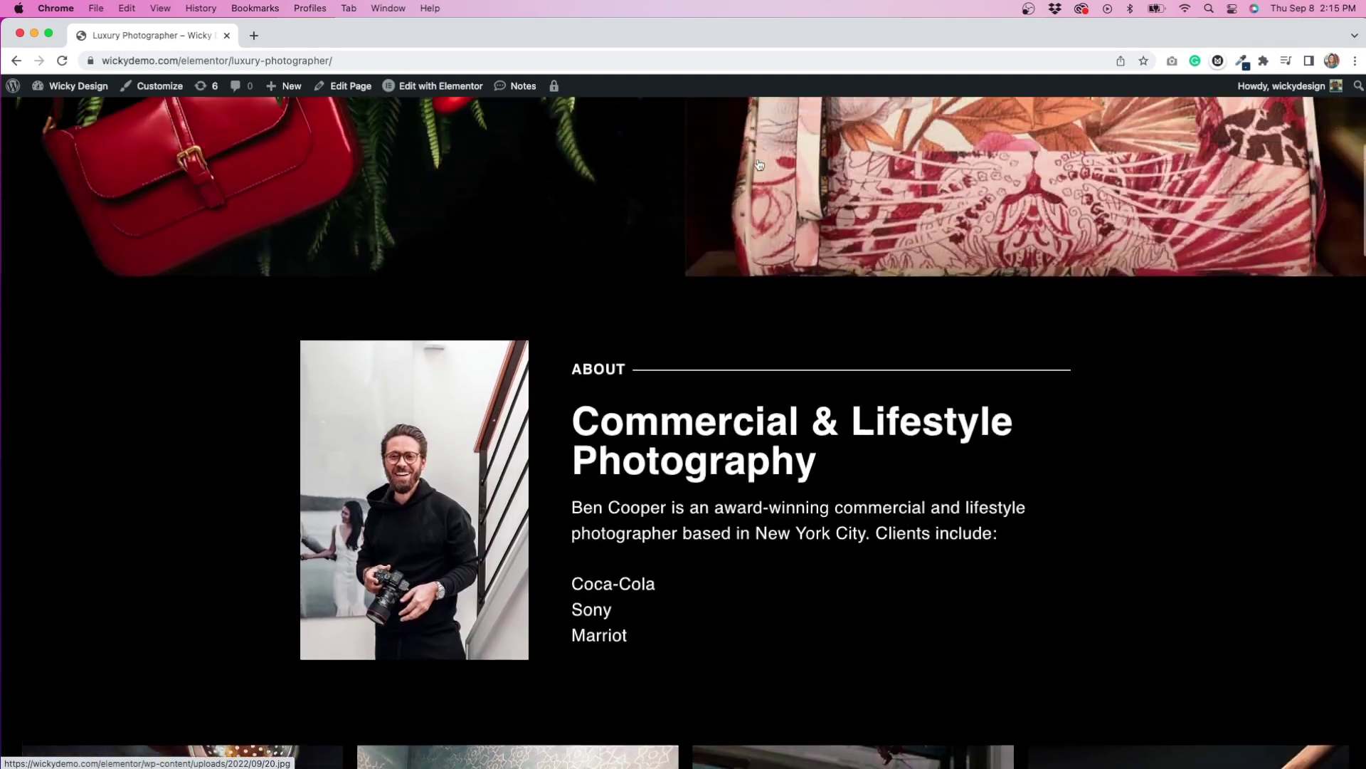
scroll(758, 164, "up", 5)
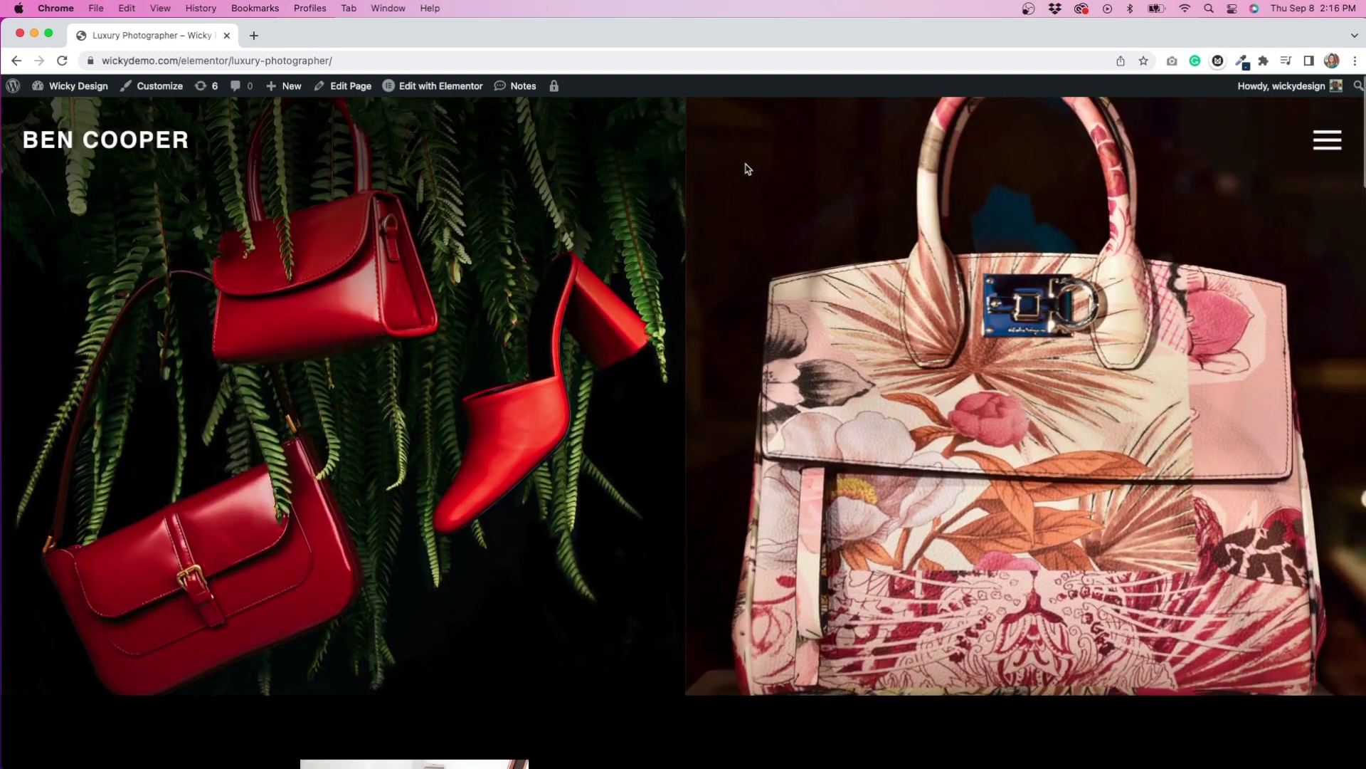